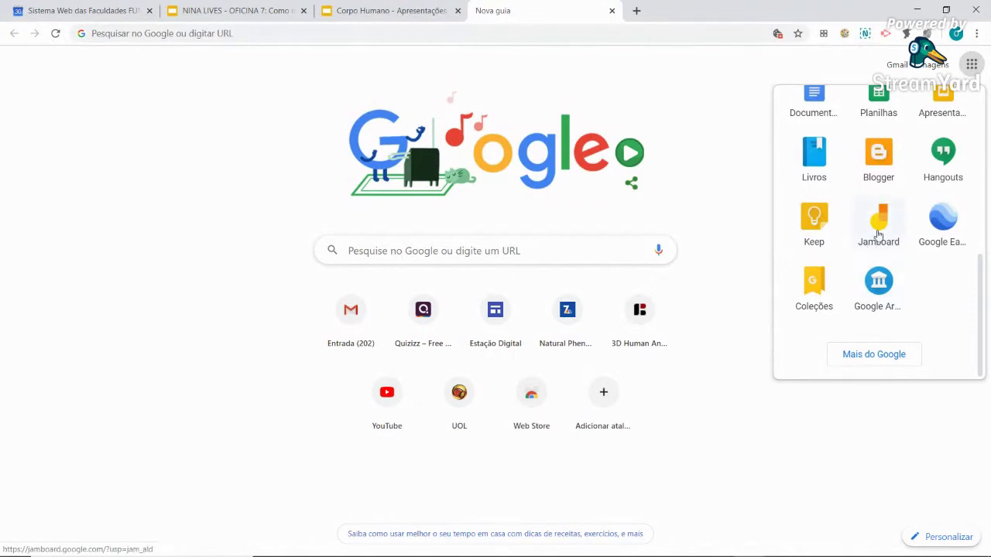
Launch Jamboard from the Google apps launcher in Chrome.
{"action": "left_click", "coordinate": [879, 224]}
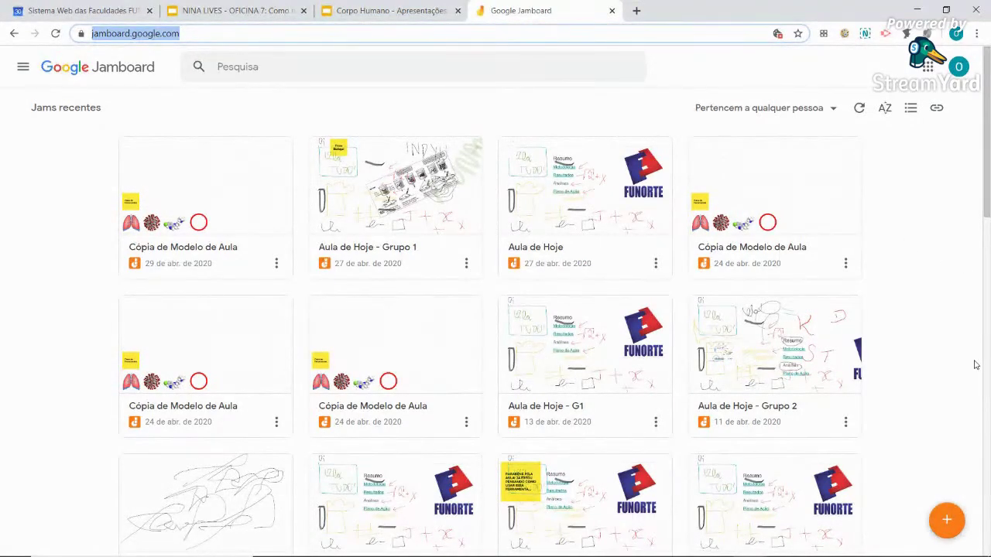
Create a new Jam and rename it 'Aula da LIVE'.
{"action": "left_click", "coordinate": [951, 524]}
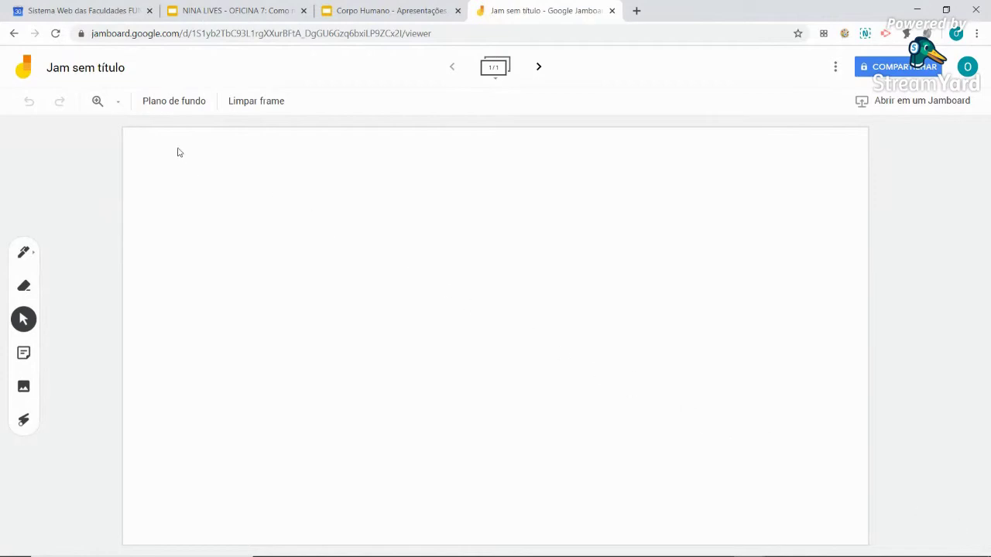
{"action": "left_click", "coordinate": [77, 67]}
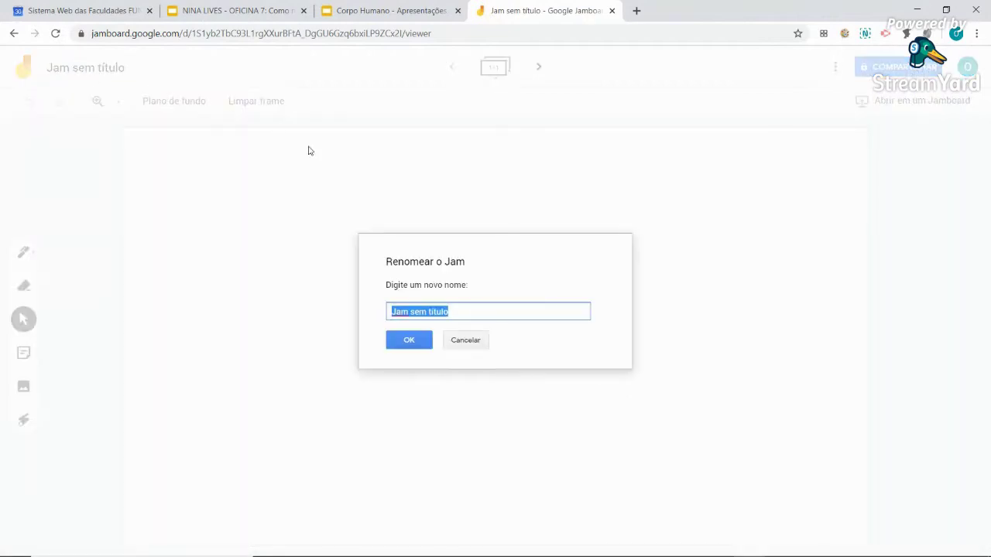
{"action": "type", "text": "Aula da LIVE"}
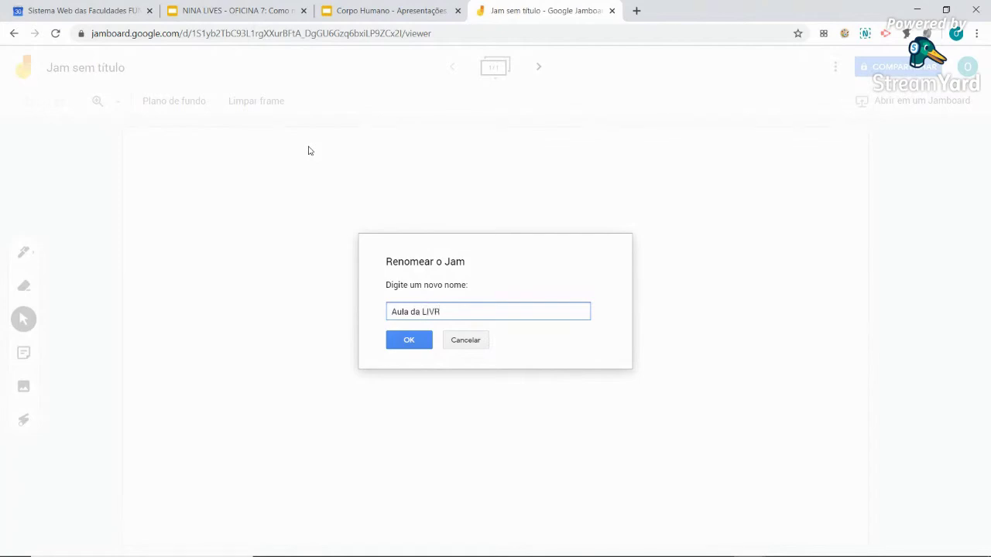
{"action": "left_click", "coordinate": [423, 343]}
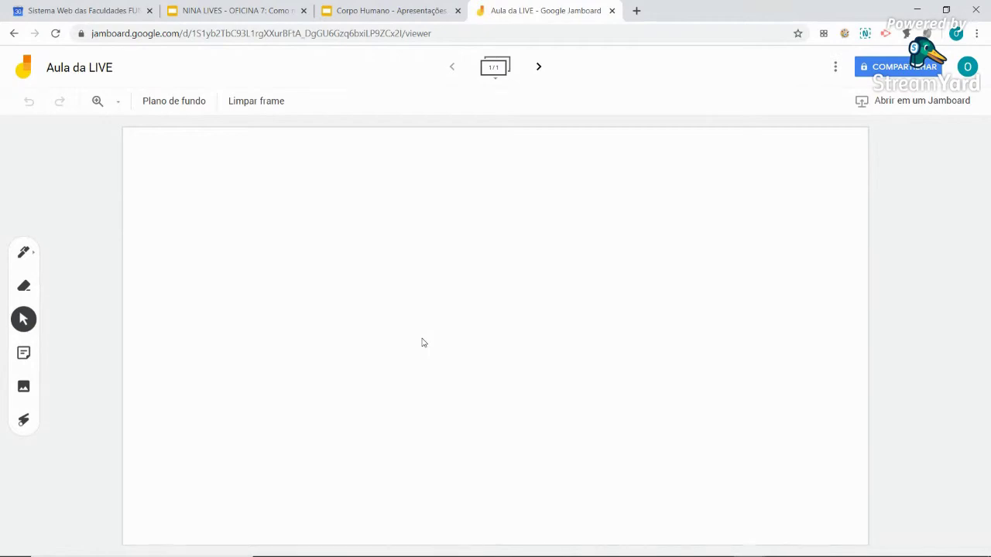
Try the lined, dark blue and grey grid backgrounds, then settle on white dotted.
{"action": "left_click", "coordinate": [183, 109]}
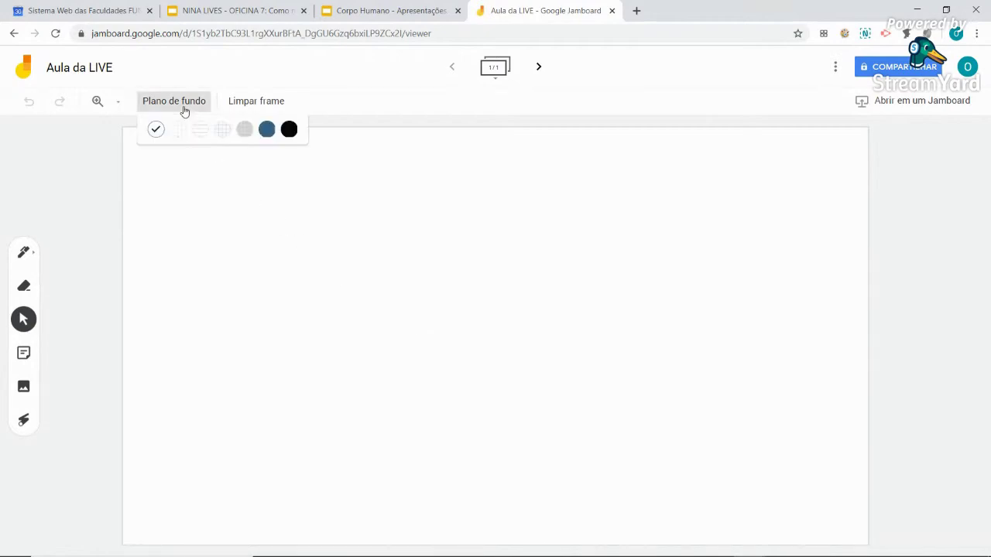
{"action": "left_click", "coordinate": [199, 130]}
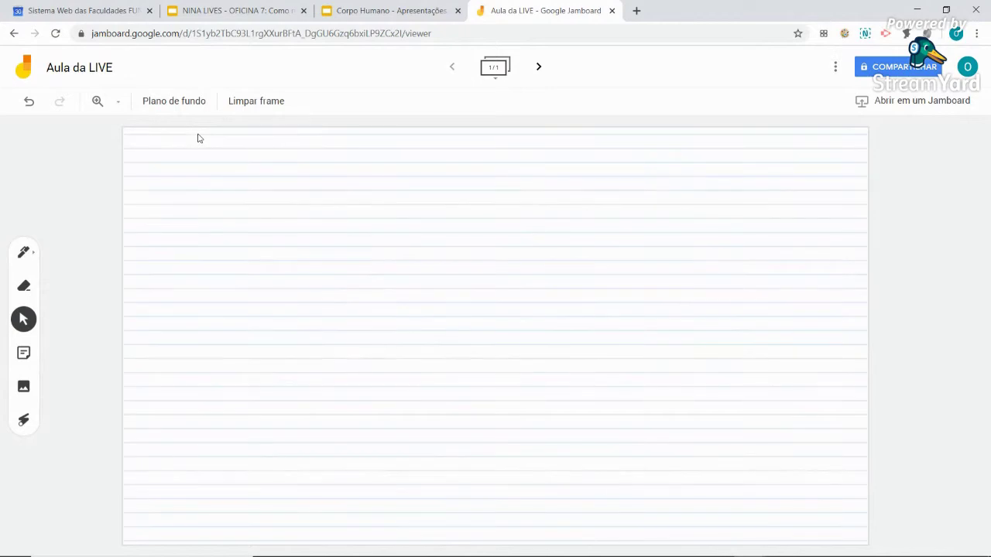
{"action": "left_click", "coordinate": [194, 104]}
{"action": "left_click", "coordinate": [267, 130]}
{"action": "left_click", "coordinate": [195, 104]}
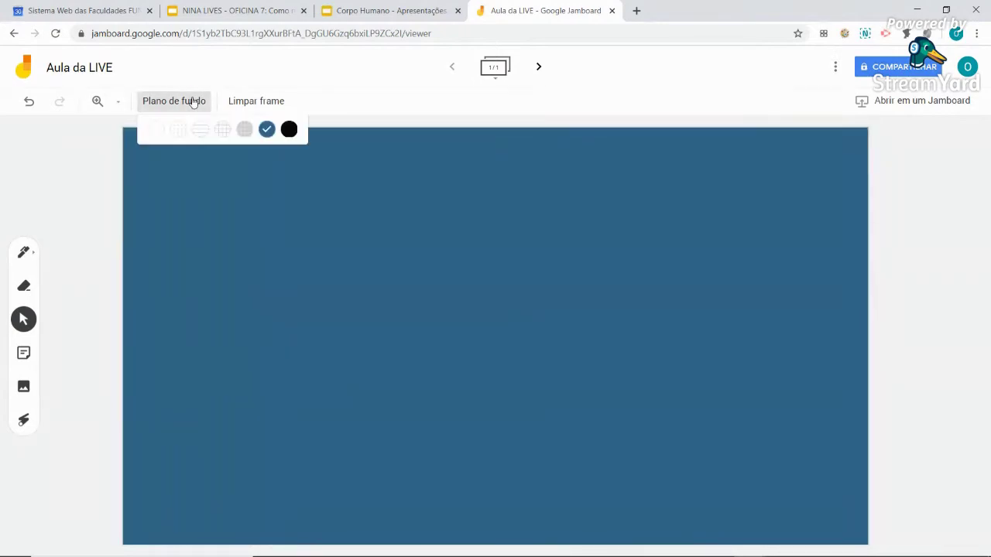
{"action": "left_click", "coordinate": [244, 132]}
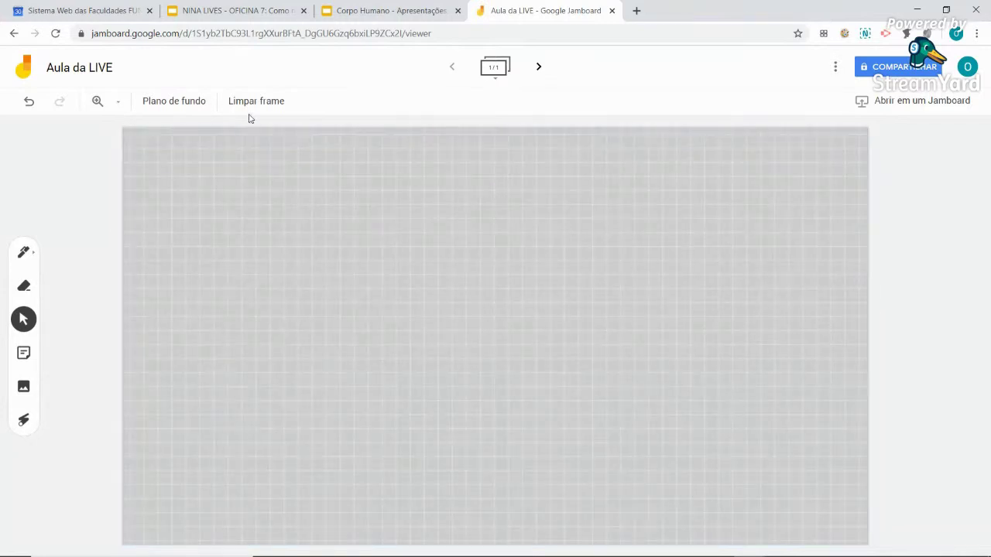
{"action": "left_click", "coordinate": [186, 103]}
{"action": "left_click", "coordinate": [181, 128]}
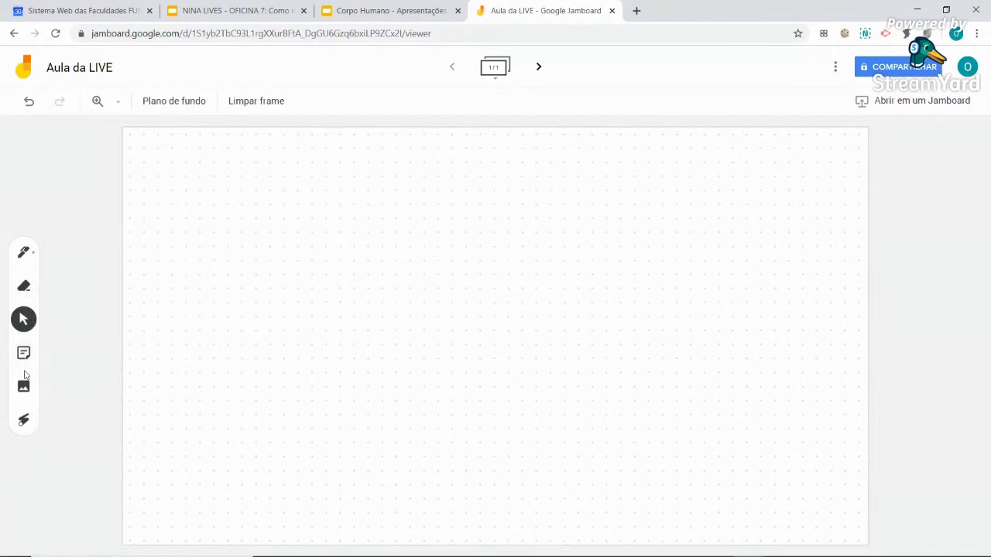
Add a pink sticky note reading 'Aula da LIVE'.
{"action": "left_click", "coordinate": [23, 354]}
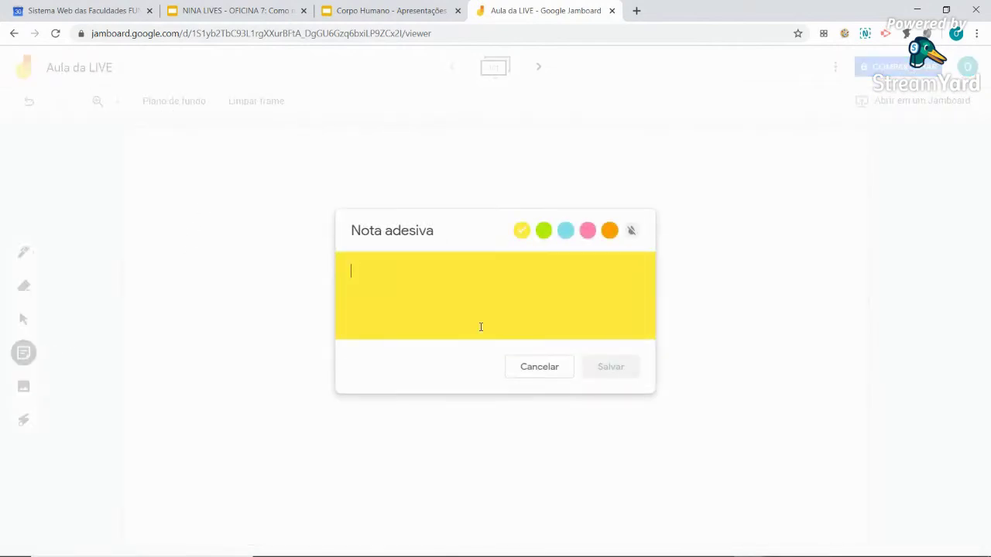
{"action": "type", "text": "Aula da LIVR"}
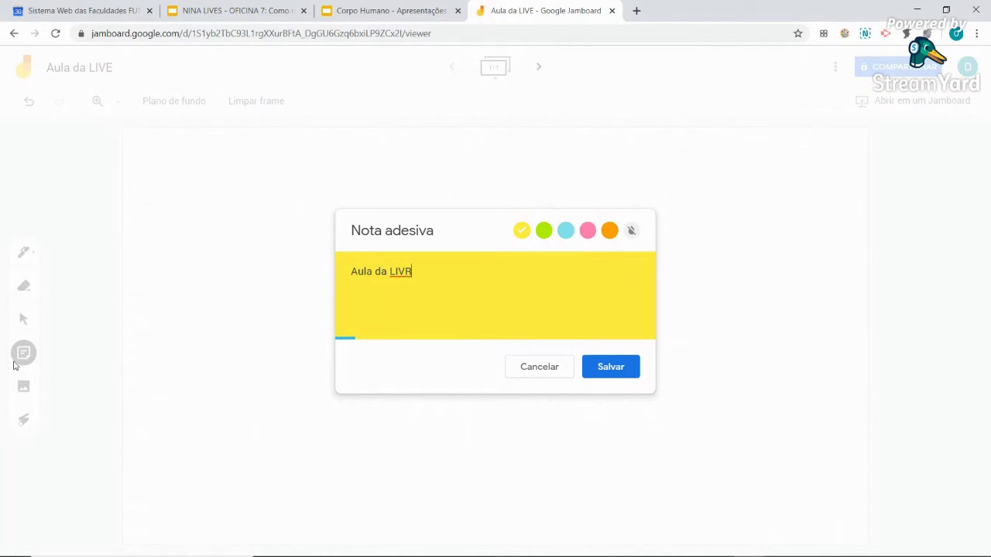
{"action": "left_click", "coordinate": [587, 229]}
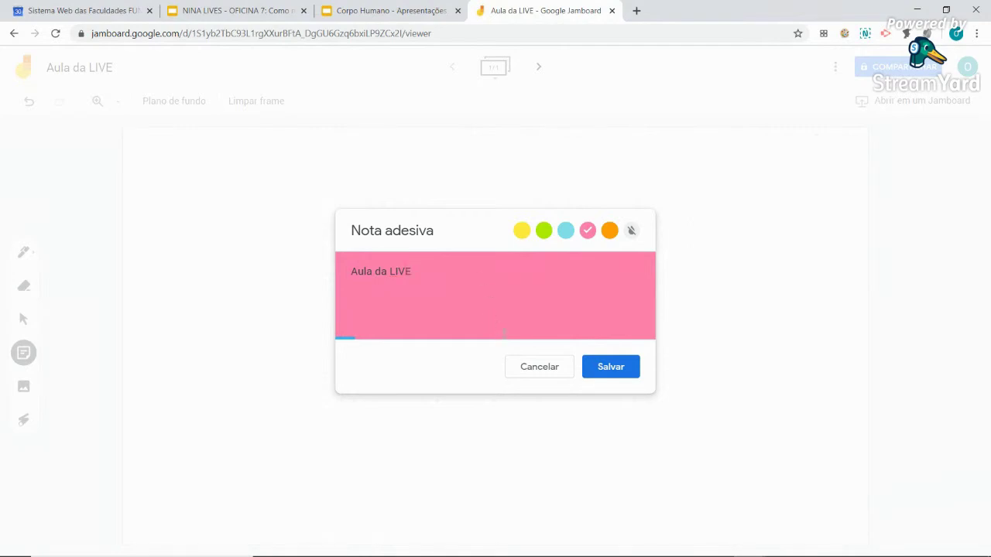
{"action": "left_click", "coordinate": [610, 368]}
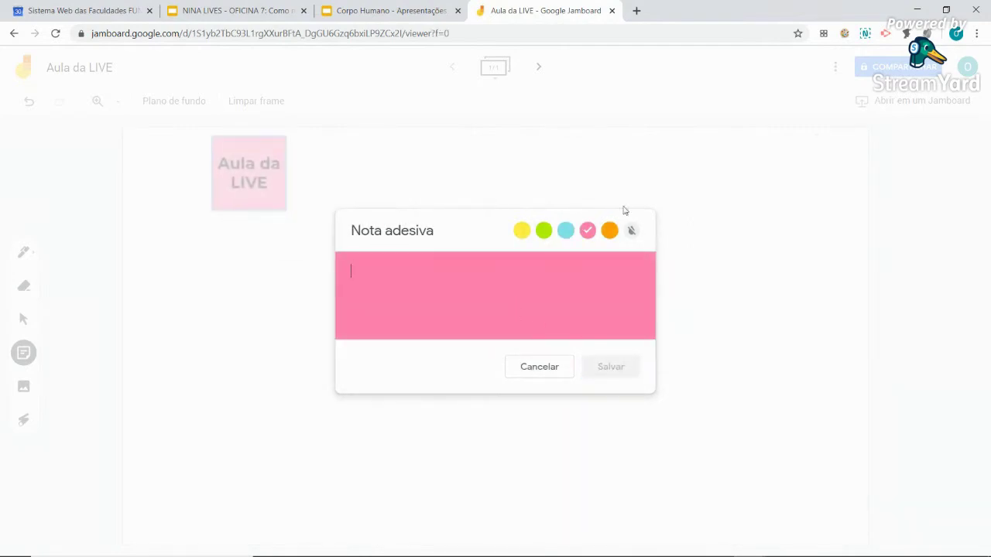
{"action": "left_click", "coordinate": [540, 366]}
Drag the pink note into the top-left corner of the frame.
{"action": "left_click", "coordinate": [272, 182]}
{"action": "left_click_drag", "start_coordinate": [272, 181], "coordinate": [199, 181]}
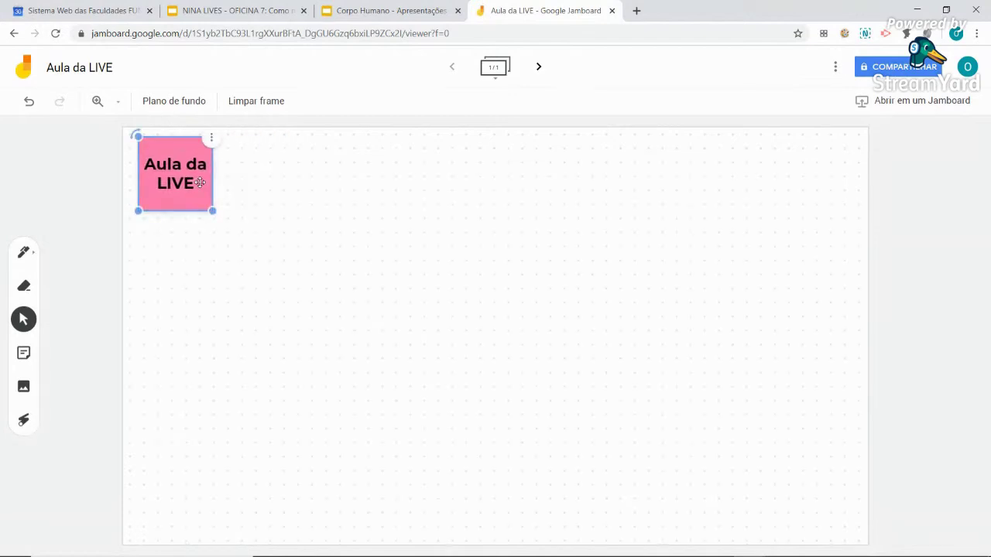
{"action": "left_click", "coordinate": [14, 341]}
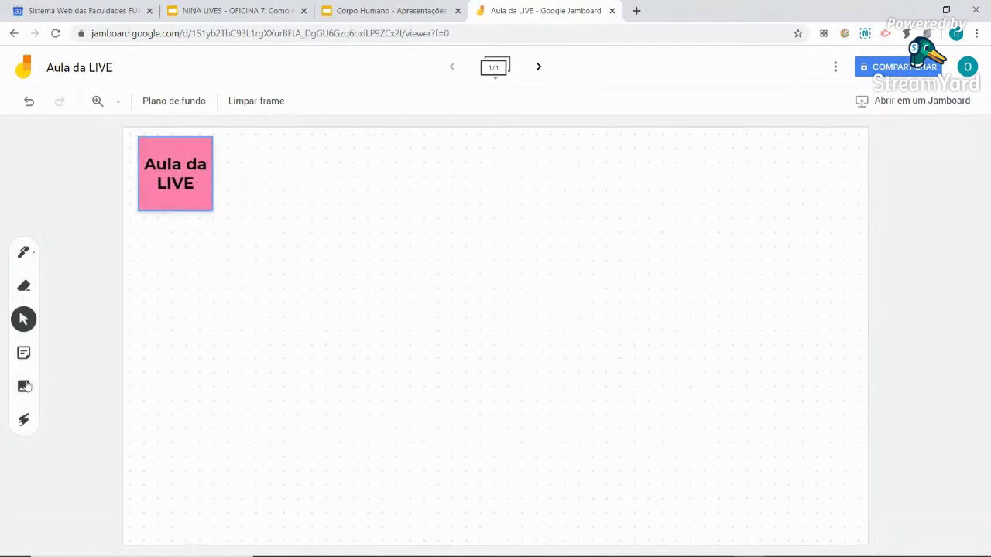
{"action": "left_click", "coordinate": [33, 257]}
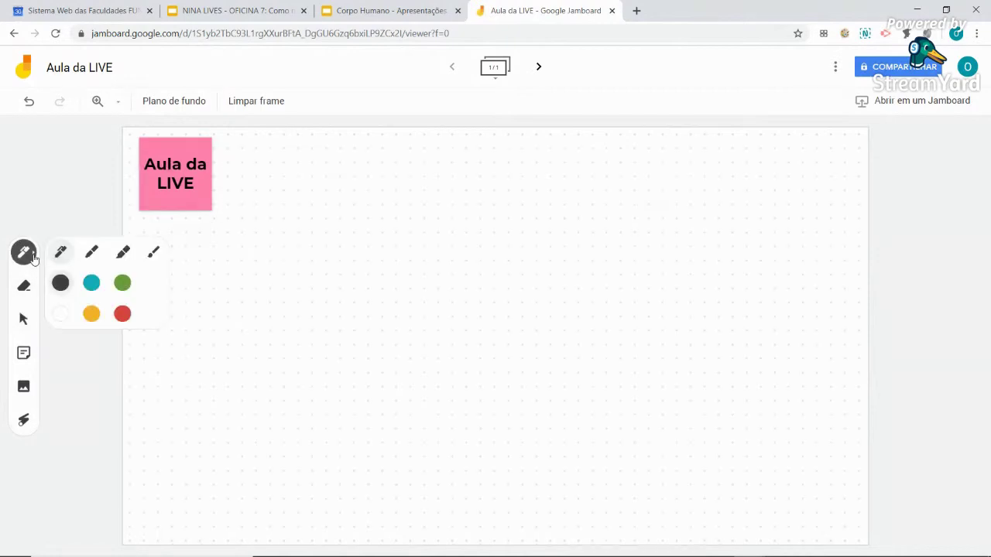
Draw yellow arrowed axes, then a blue marker curve rising from the origin.
{"action": "left_click", "coordinate": [92, 313]}
{"action": "mouse_move", "coordinate": [264, 223]}
{"action": "left_mouse_down"}
{"action": "mouse_move", "coordinate": [259, 452]}
{"action": "mouse_move", "coordinate": [270, 425]}
{"action": "mouse_move", "coordinate": [482, 429]}
{"action": "left_mouse_up"}
{"action": "mouse_move", "coordinate": [259, 241]}
{"action": "left_mouse_down"}
{"action": "mouse_move", "coordinate": [260, 219]}
{"action": "mouse_move", "coordinate": [274, 248]}
{"action": "left_mouse_up"}
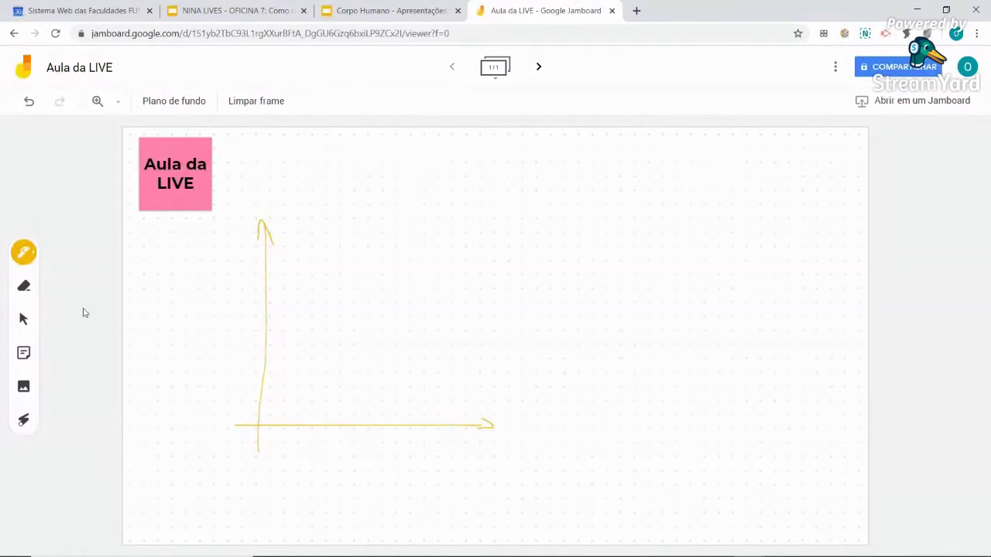
{"action": "left_click", "coordinate": [24, 258]}
{"action": "left_click", "coordinate": [92, 253]}
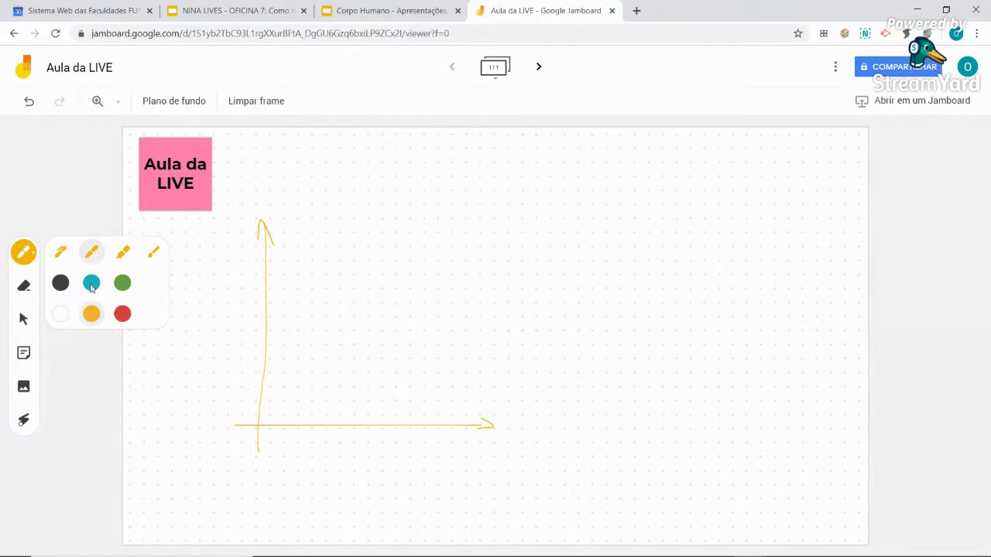
{"action": "left_click", "coordinate": [91, 283]}
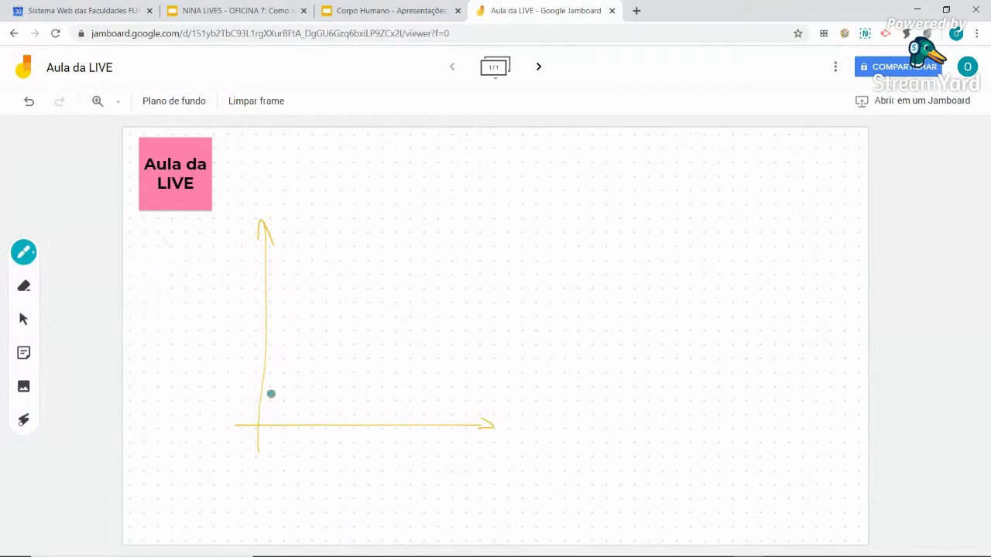
{"action": "mouse_move", "coordinate": [263, 420]}
{"action": "left_mouse_down"}
{"action": "mouse_move", "coordinate": [459, 258]}
{"action": "mouse_move", "coordinate": [500, 391]}
{"action": "left_mouse_up"}
{"action": "mouse_move", "coordinate": [484, 291]}
{"action": "left_mouse_down"}
{"action": "mouse_move", "coordinate": [493, 258]}
{"action": "mouse_move", "coordinate": [483, 293]}
{"action": "left_mouse_up"}
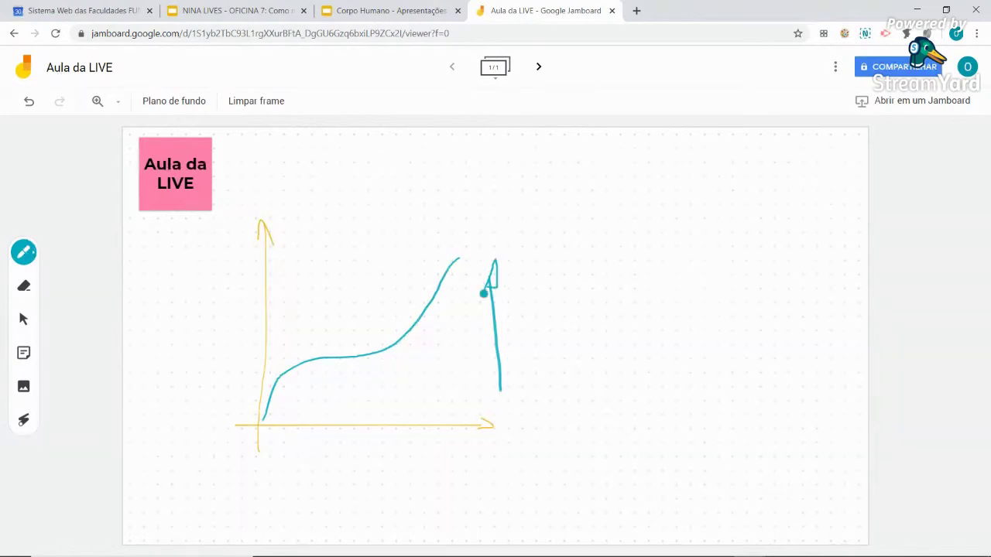
Sketch a blue cube beside the graph.
{"action": "left_click_drag", "start_coordinate": [577, 268], "coordinate": [586, 372]}
{"action": "mouse_move", "coordinate": [567, 237]}
{"action": "left_mouse_down"}
{"action": "mouse_move", "coordinate": [615, 237]}
{"action": "mouse_move", "coordinate": [702, 340]}
{"action": "mouse_move", "coordinate": [592, 379]}
{"action": "left_mouse_up"}
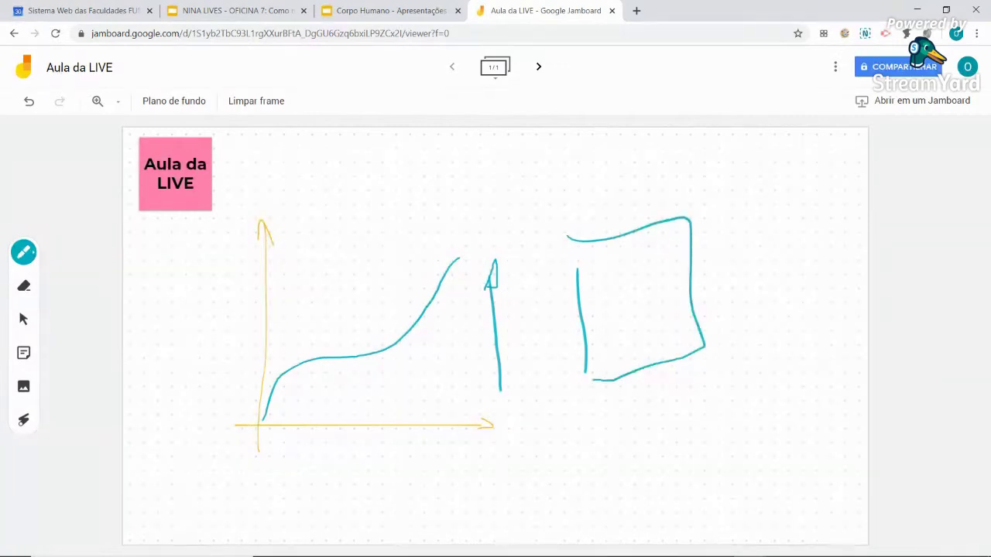
{"action": "mouse_move", "coordinate": [573, 248]}
{"action": "left_mouse_down"}
{"action": "mouse_move", "coordinate": [634, 176]}
{"action": "mouse_move", "coordinate": [695, 168]}
{"action": "mouse_move", "coordinate": [694, 216]}
{"action": "left_mouse_up"}
{"action": "mouse_move", "coordinate": [723, 172]}
{"action": "left_mouse_down"}
{"action": "mouse_move", "coordinate": [750, 309]}
{"action": "mouse_move", "coordinate": [706, 358]}
{"action": "left_mouse_up"}
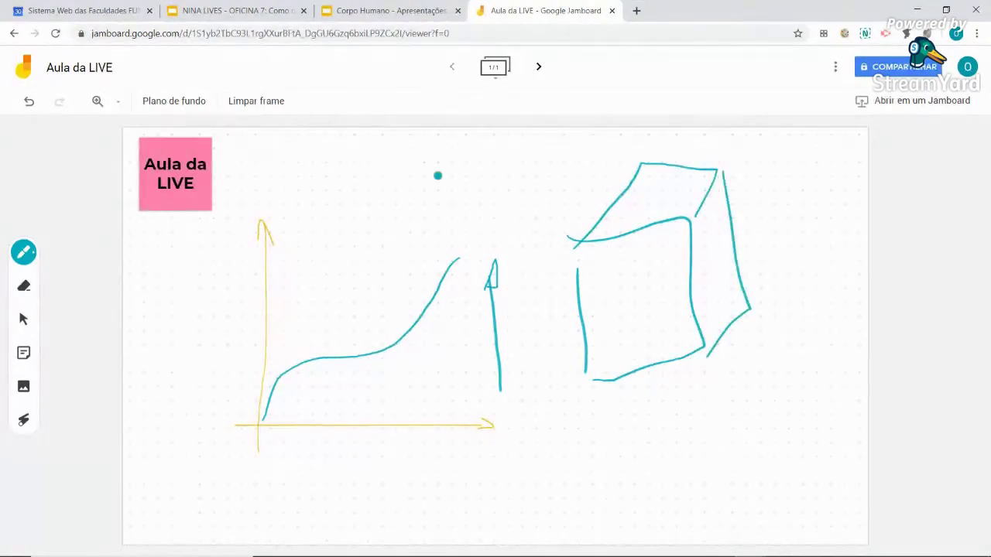
Add a second blank frame and flip between the two frames.
{"action": "left_click", "coordinate": [537, 67]}
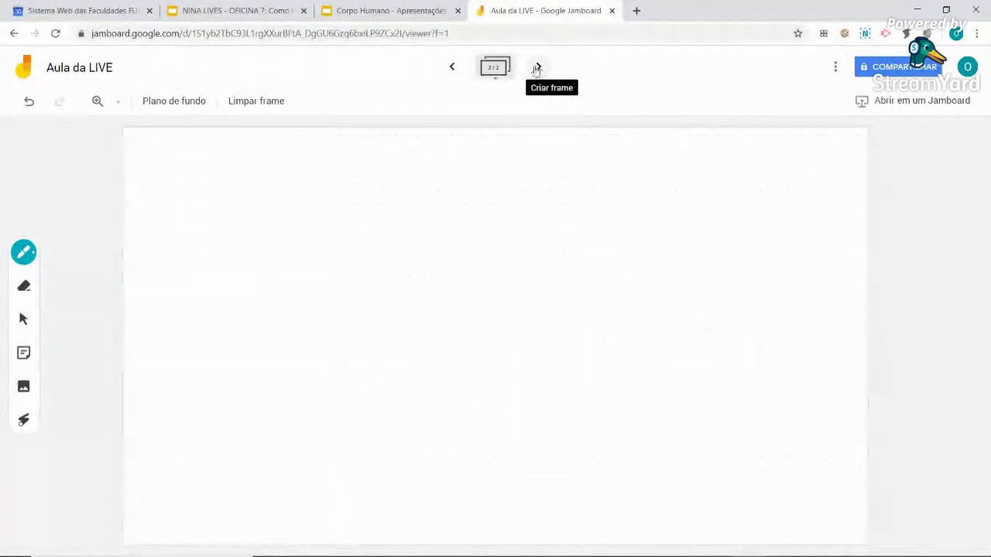
{"action": "left_click", "coordinate": [173, 100]}
{"action": "left_click", "coordinate": [178, 132]}
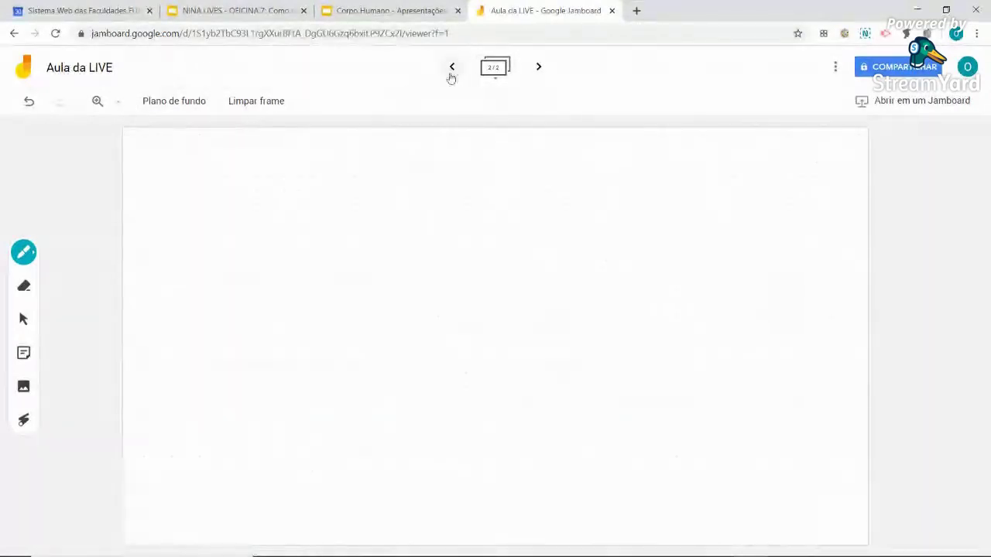
{"action": "left_click", "coordinate": [451, 68]}
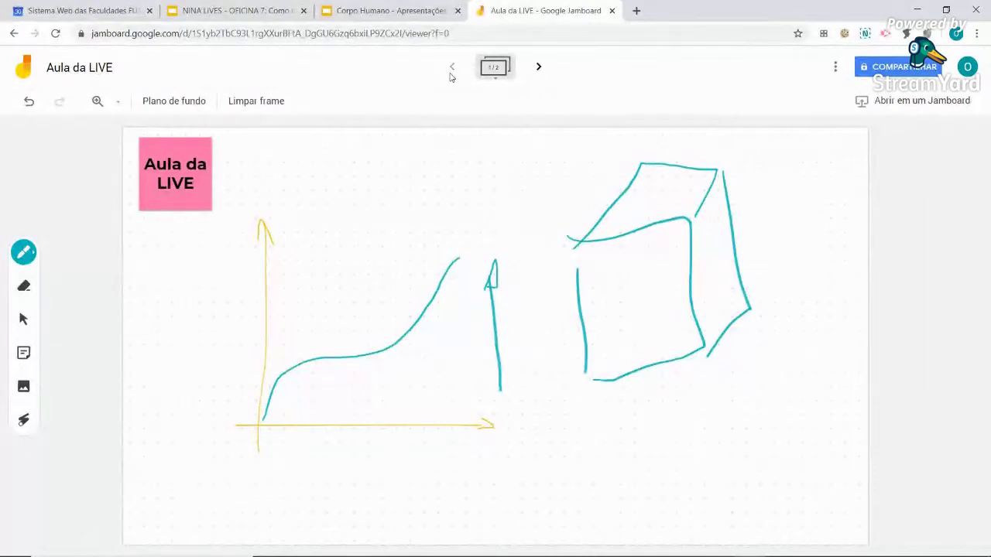
{"action": "left_click", "coordinate": [536, 67]}
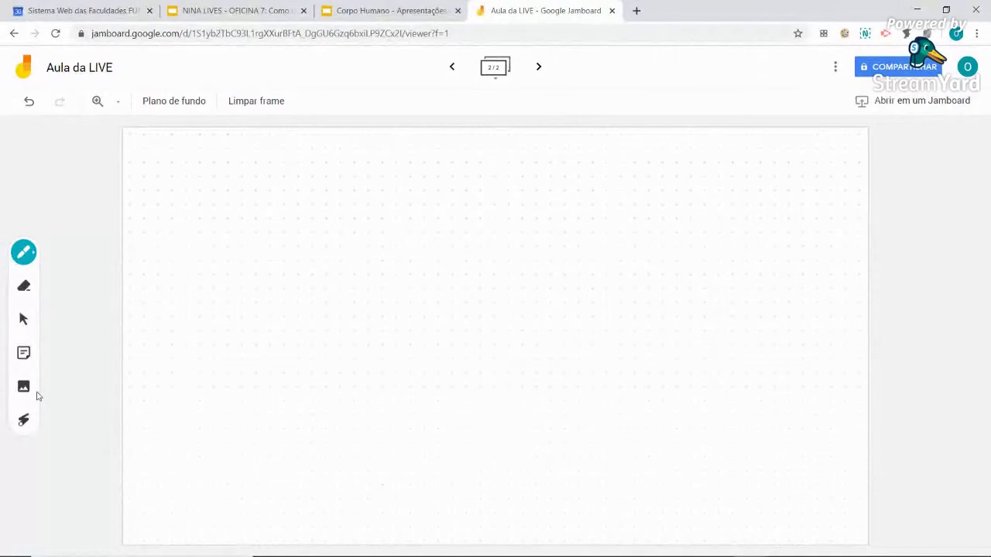
Erase the upper end of the teal curve on frame 1.
{"action": "left_click", "coordinate": [23, 419]}
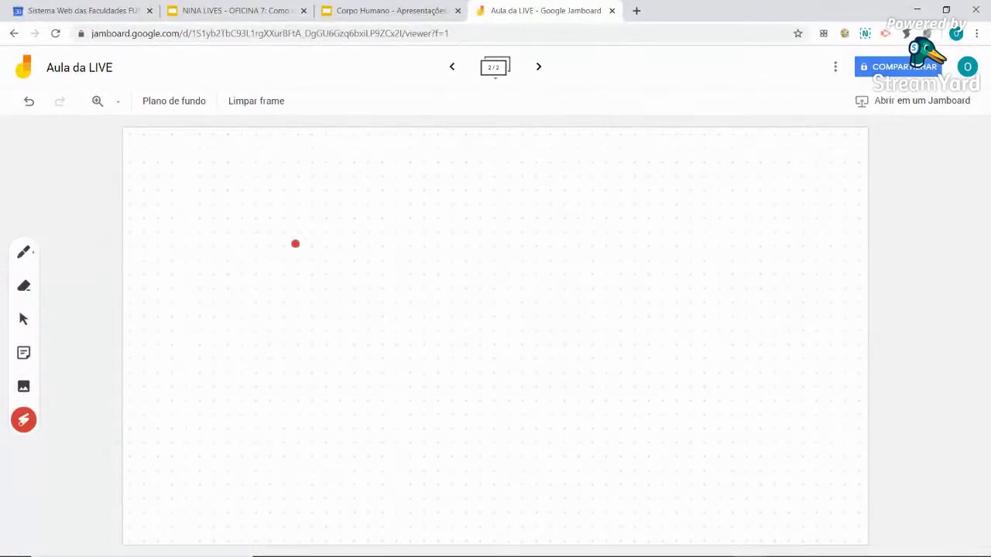
{"action": "left_click", "coordinate": [26, 284]}
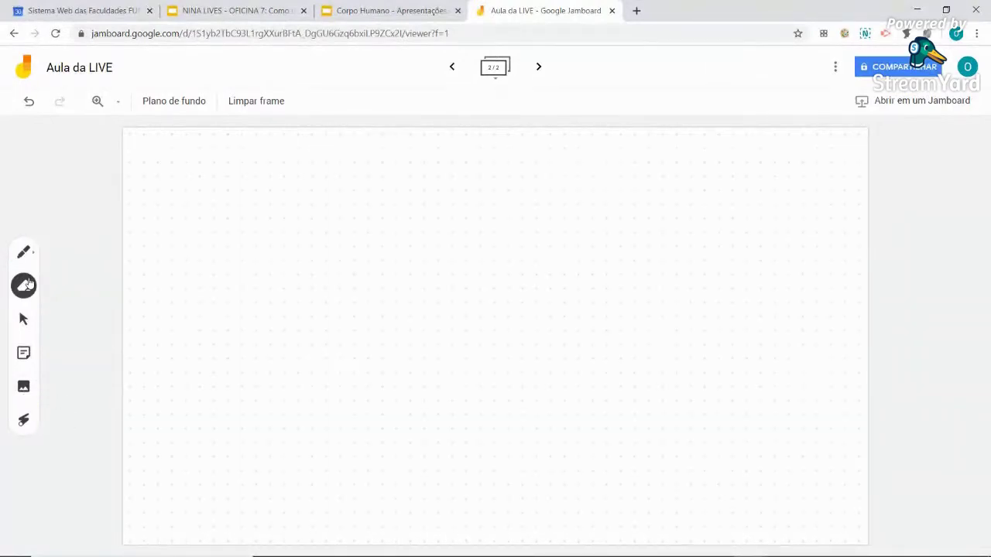
{"action": "left_click", "coordinate": [452, 66]}
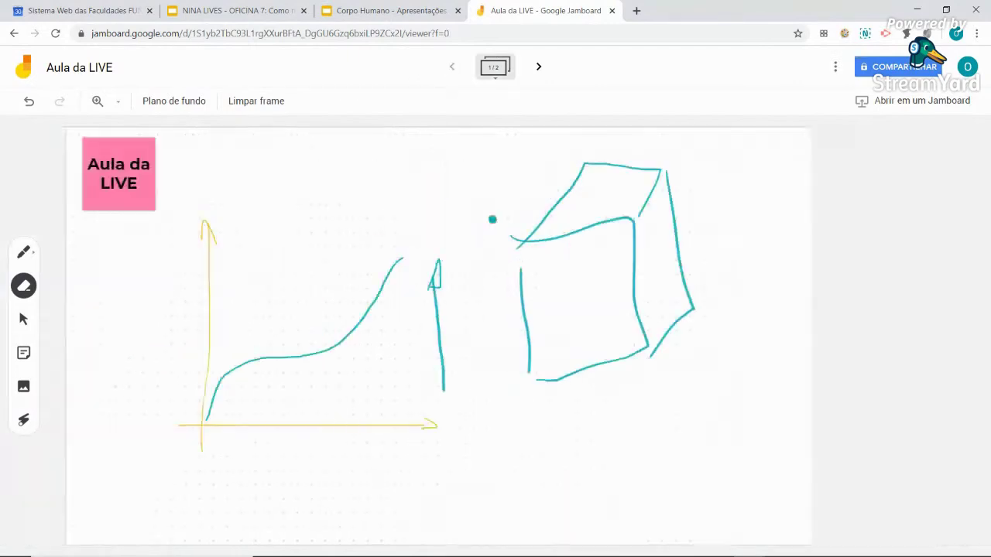
{"action": "mouse_move", "coordinate": [466, 256]}
{"action": "left_mouse_down"}
{"action": "mouse_move", "coordinate": [400, 338]}
{"action": "mouse_move", "coordinate": [371, 355]}
{"action": "left_mouse_up"}
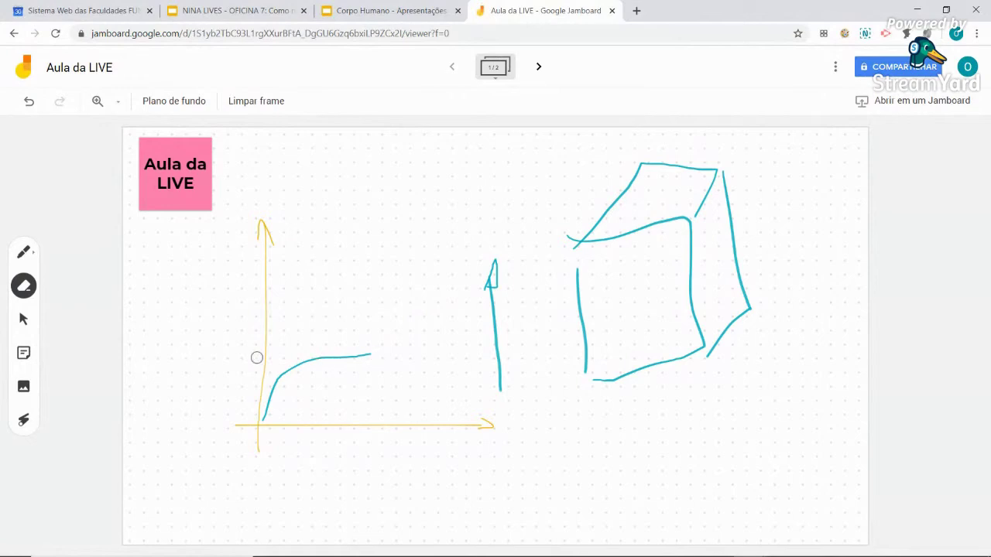
Insert a red coronavirus picture found by a Google image search for 'coronavirus'.
{"action": "left_click", "coordinate": [23, 387]}
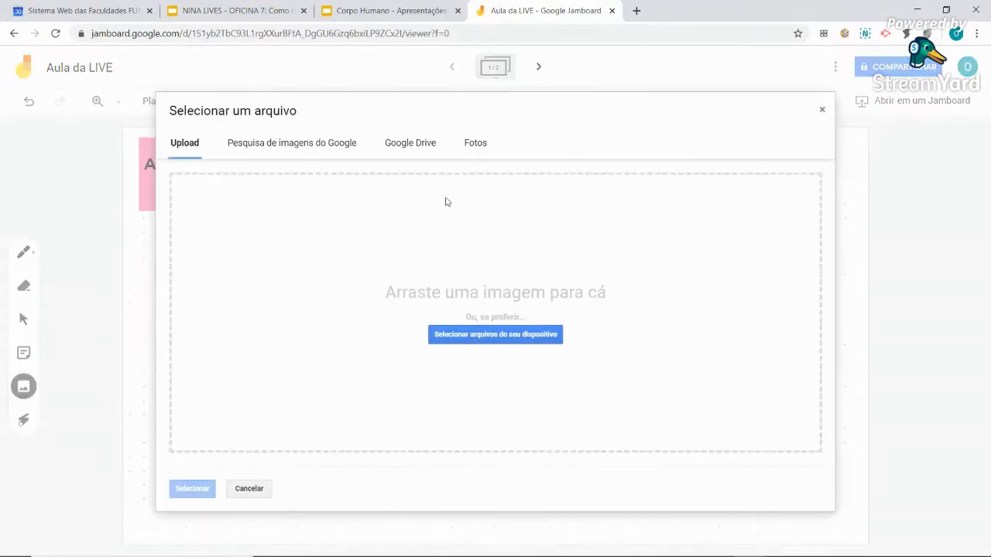
{"action": "left_click", "coordinate": [469, 142]}
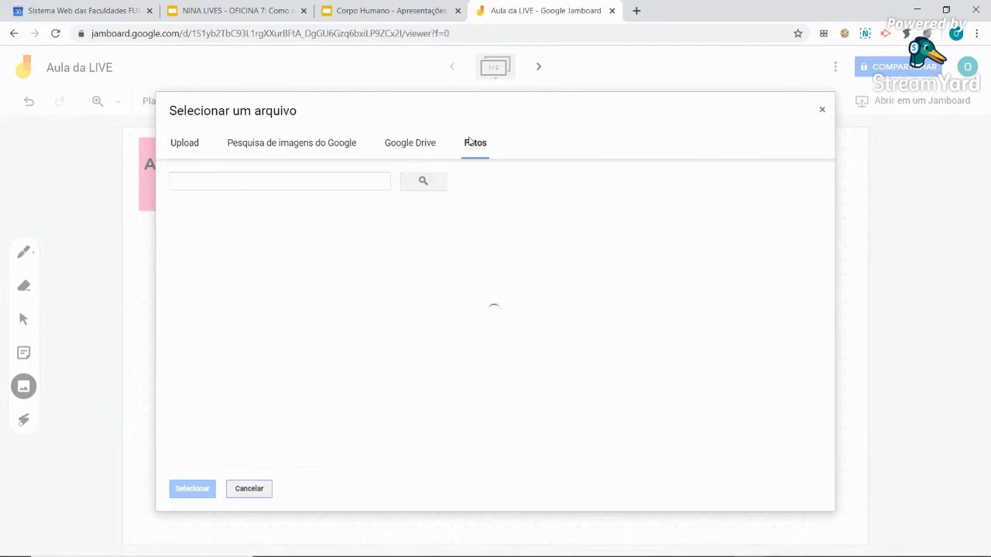
{"action": "left_click", "coordinate": [185, 147]}
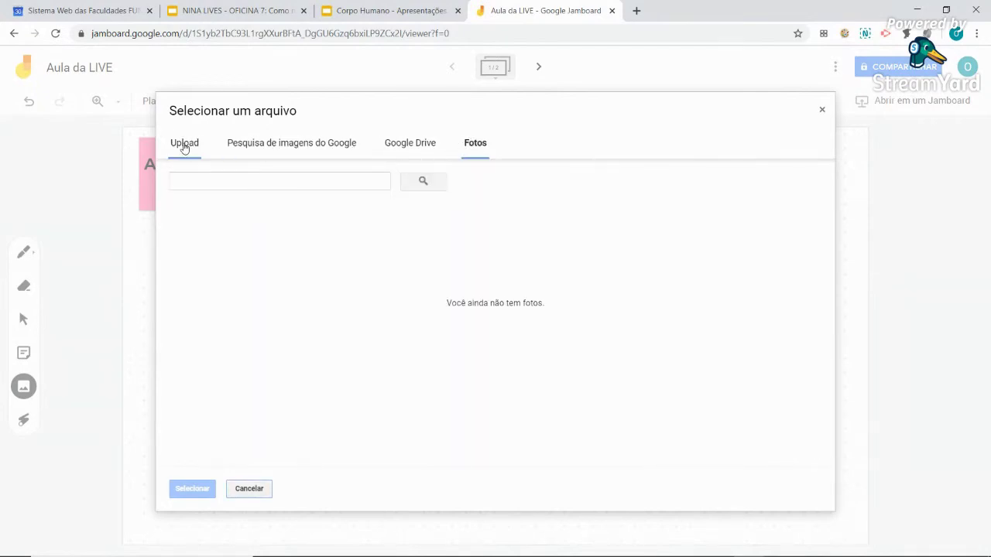
{"action": "left_click", "coordinate": [282, 147]}
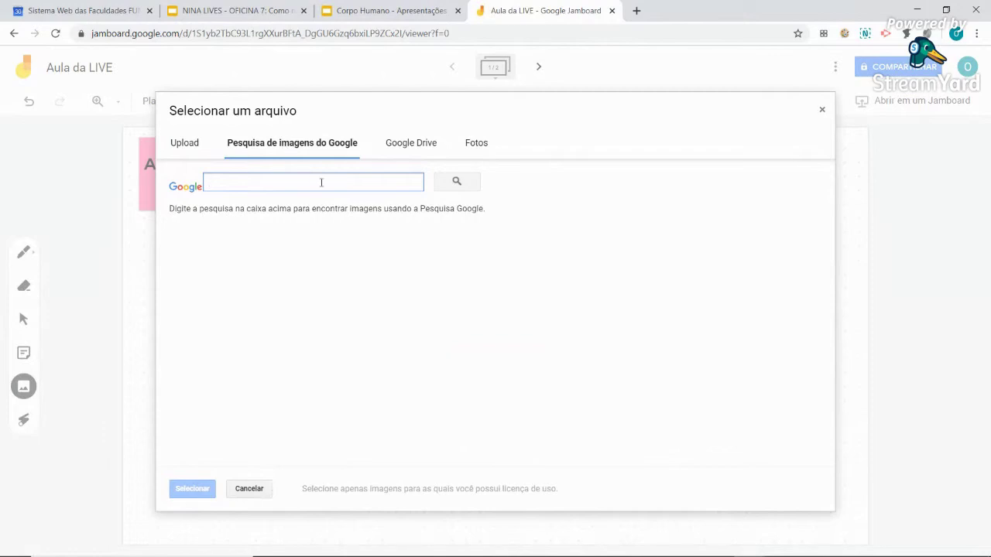
{"action": "type", "text": "coronavirus"}
{"action": "key", "text": "Return"}
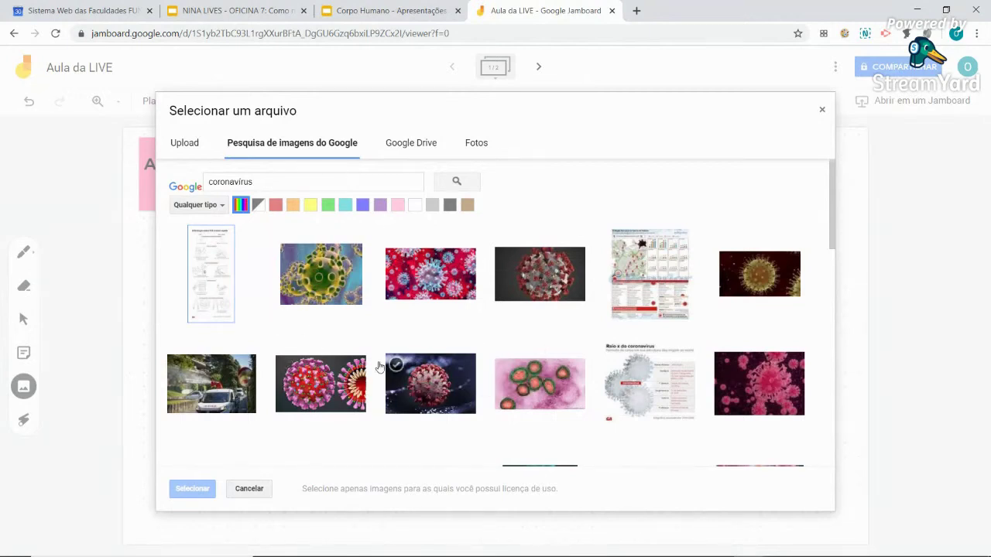
{"action": "left_click", "coordinate": [335, 375]}
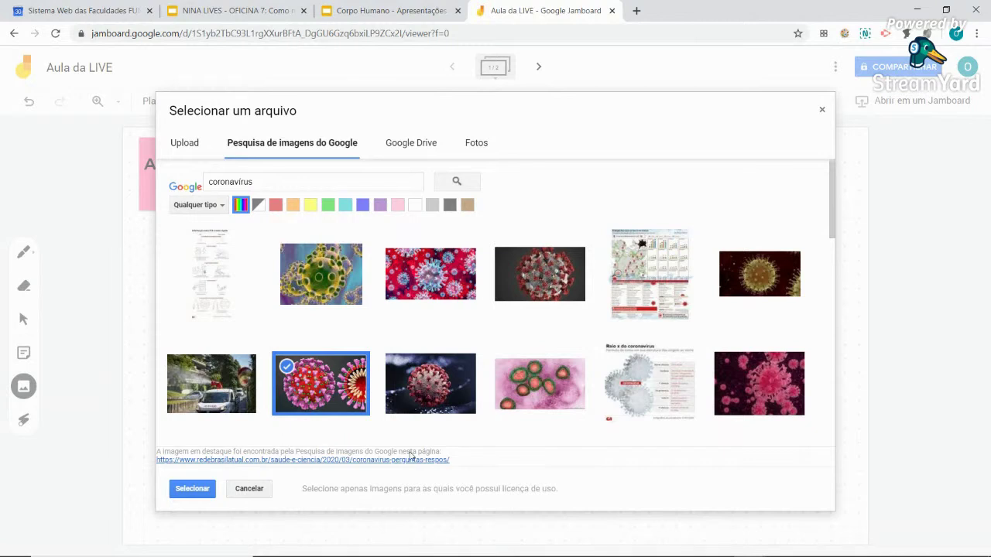
{"action": "left_click", "coordinate": [208, 489]}
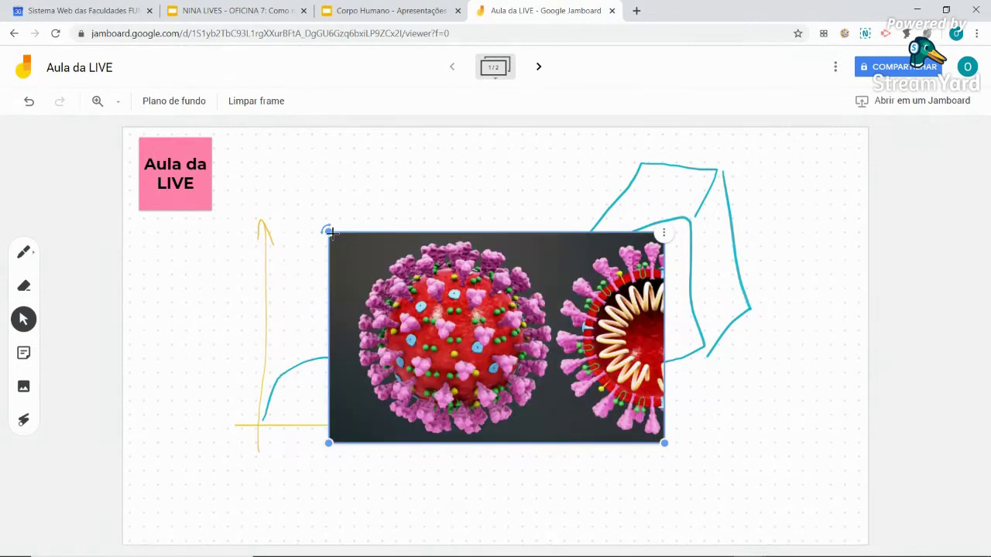
Shrink the coronavirus picture and place it in the frame's lower-right corner.
{"action": "left_click_drag", "start_coordinate": [329, 231], "coordinate": [328, 230]}
{"action": "left_click_drag", "start_coordinate": [429, 306], "coordinate": [624, 398]}
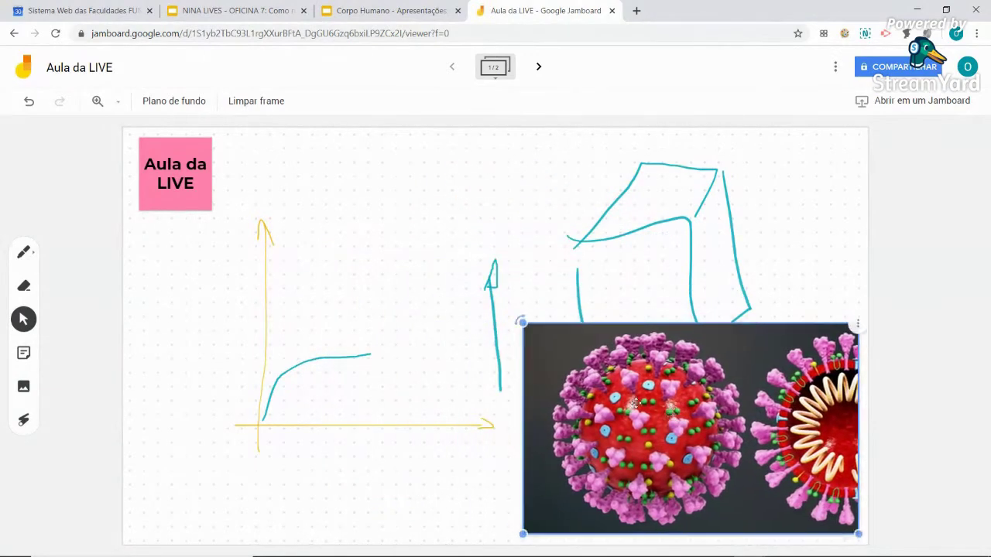
{"action": "left_click_drag", "start_coordinate": [522, 534], "coordinate": [651, 453]}
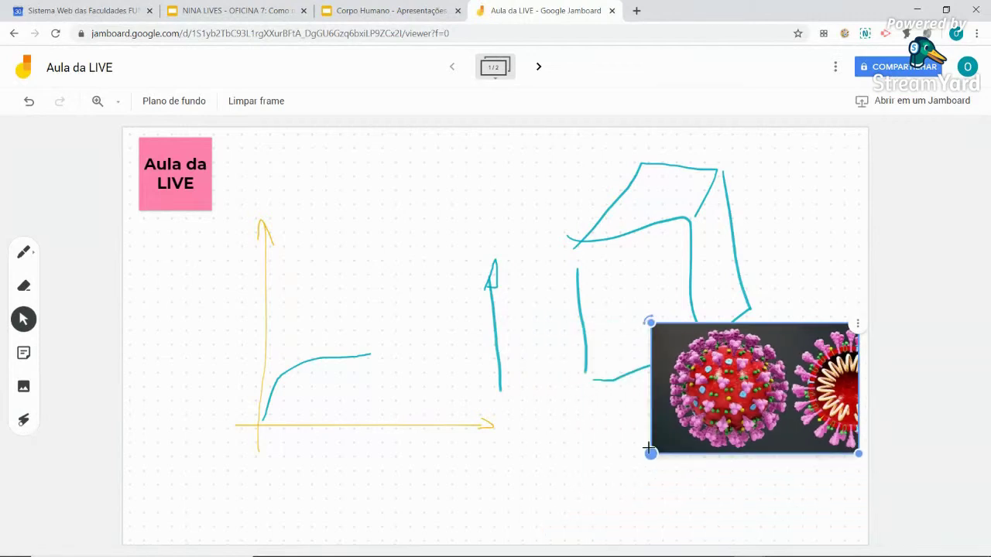
{"action": "left_click_drag", "start_coordinate": [718, 397], "coordinate": [721, 479]}
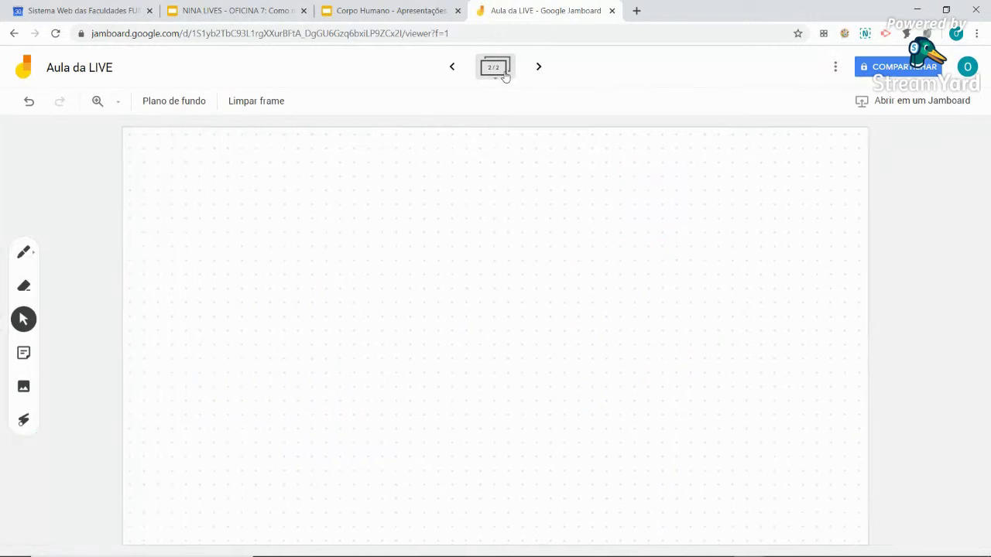
Return to frame 1 to view the graph, cube and coronavirus picture.
{"action": "left_click", "coordinate": [452, 67]}
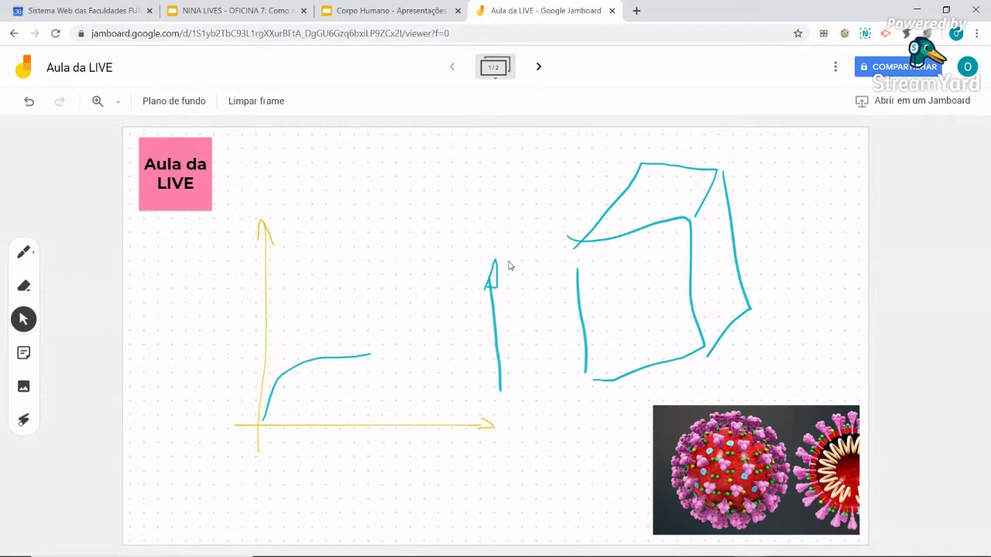
Switch to the Corpo Humano presentation and browse its slides and File menu.
{"action": "left_click", "coordinate": [406, 11]}
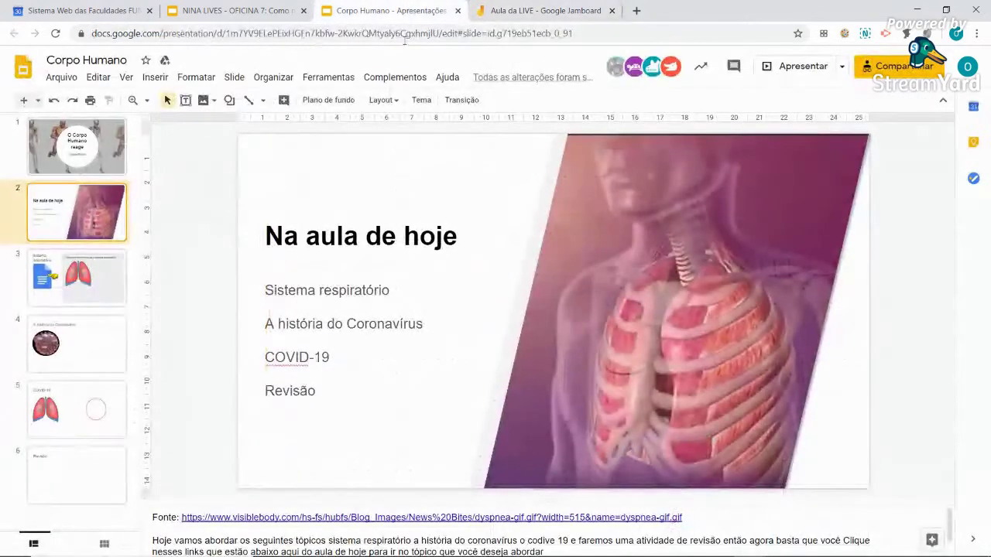
{"action": "left_click", "coordinate": [103, 339]}
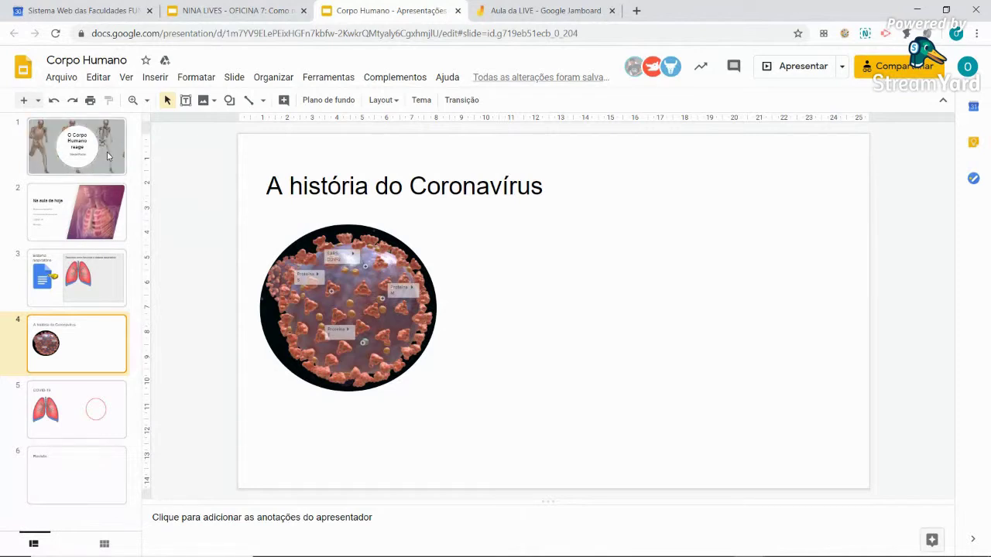
{"action": "left_click", "coordinate": [62, 78]}
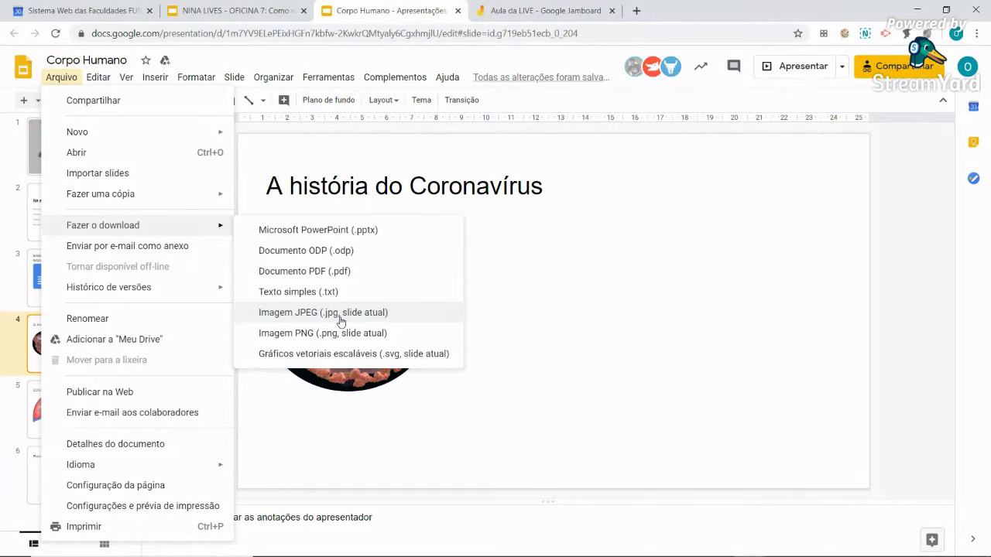
{"action": "left_click", "coordinate": [581, 314]}
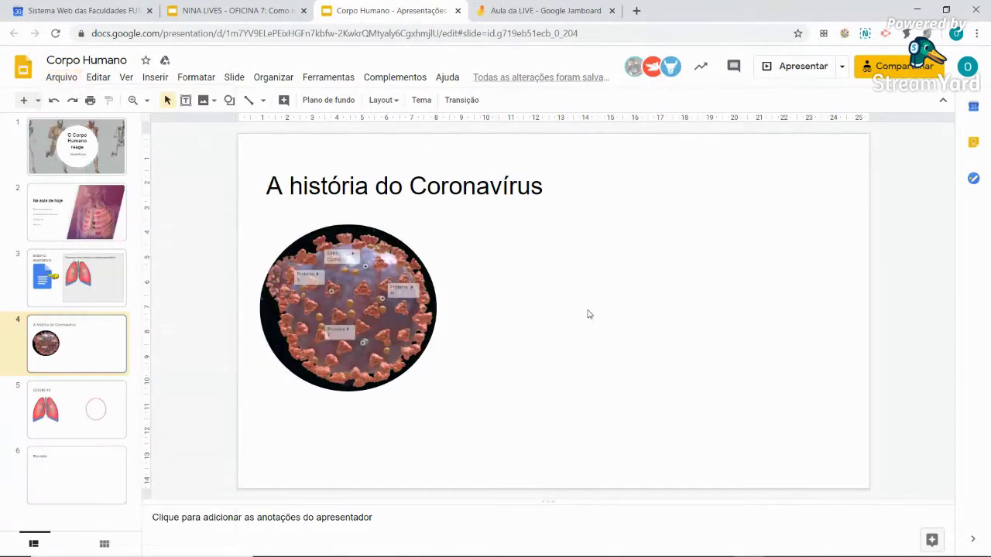
Download slide 3, Sistema respiratório, as a JPEG, then return to the Jamboard tab.
{"action": "left_click", "coordinate": [95, 288]}
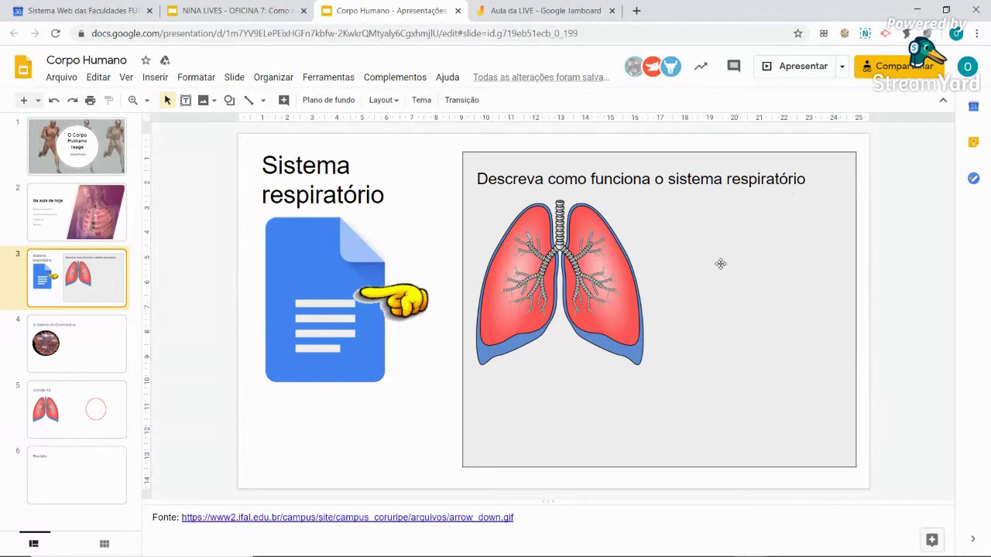
{"action": "left_click", "coordinate": [61, 78]}
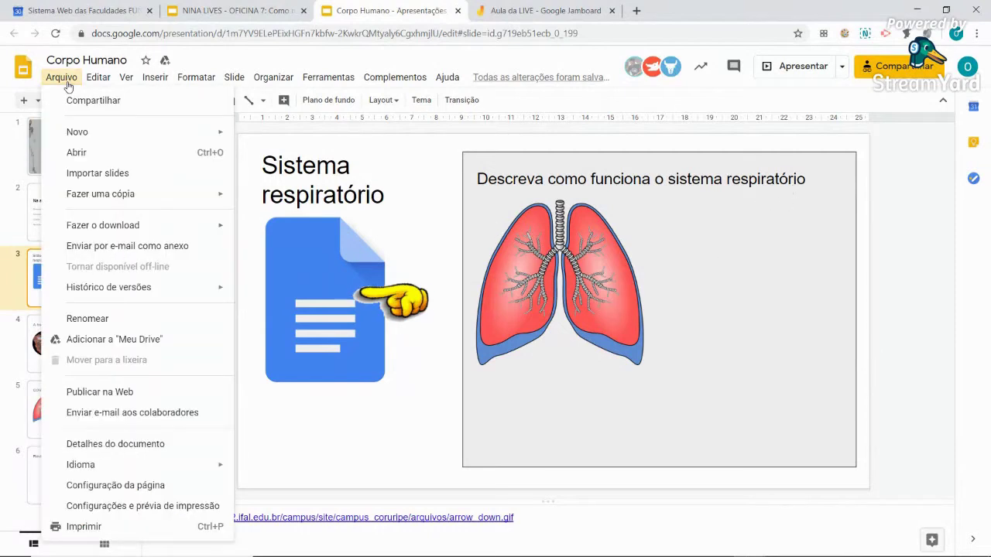
{"action": "mouse_move", "coordinate": [131, 225]}
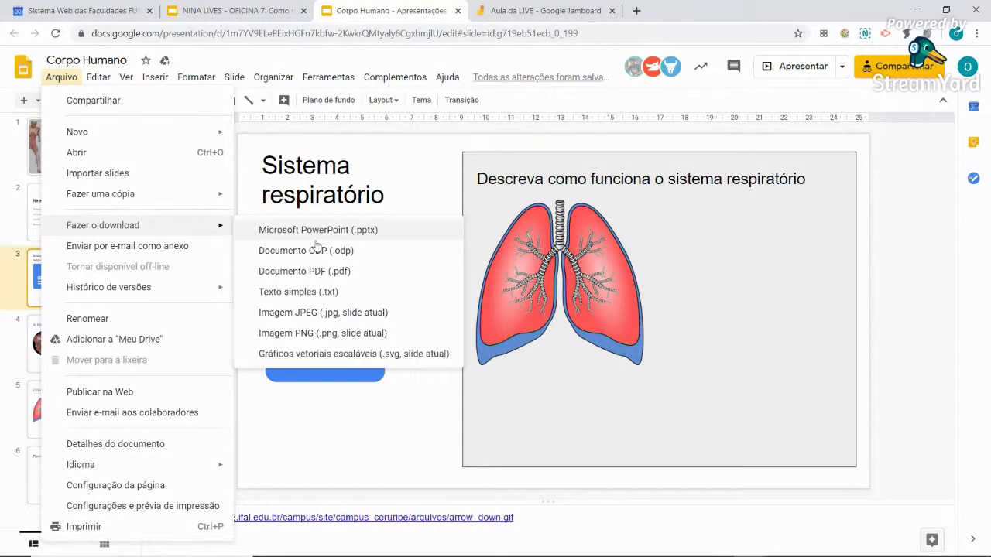
{"action": "left_click", "coordinate": [348, 313]}
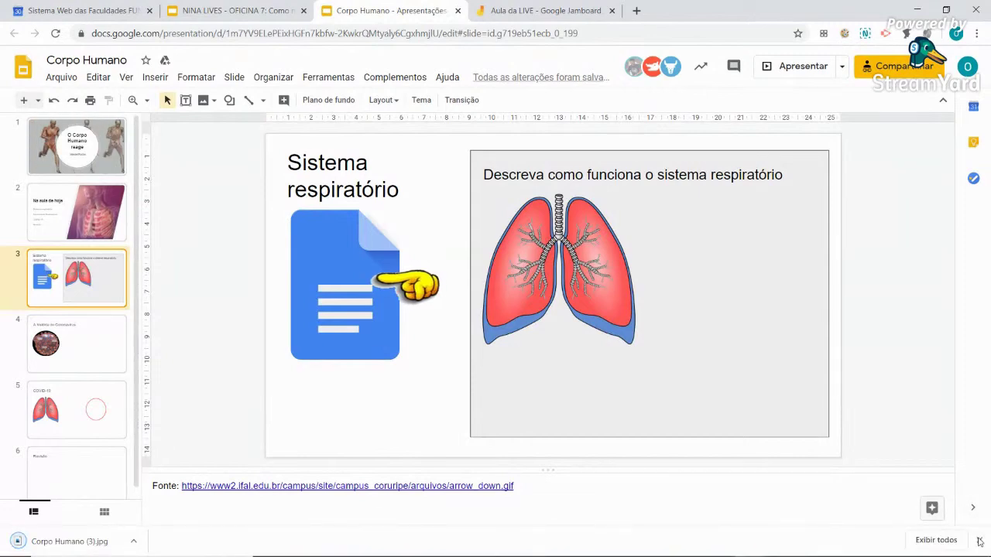
{"action": "left_click", "coordinate": [551, 11]}
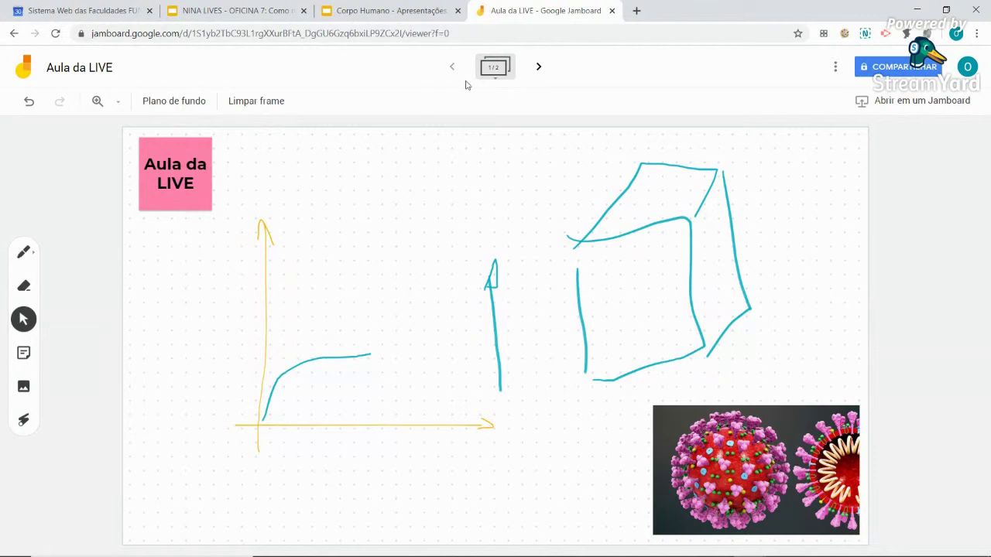
Upload Corpo Humano (3).jpg from the Downloads folder onto the second frame.
{"action": "left_click", "coordinate": [539, 67]}
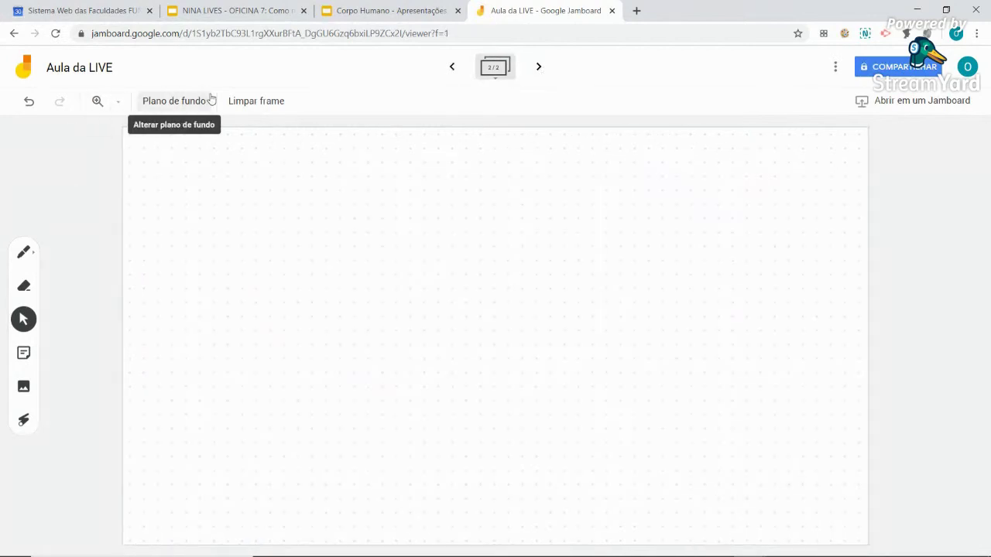
{"action": "left_click", "coordinate": [23, 388]}
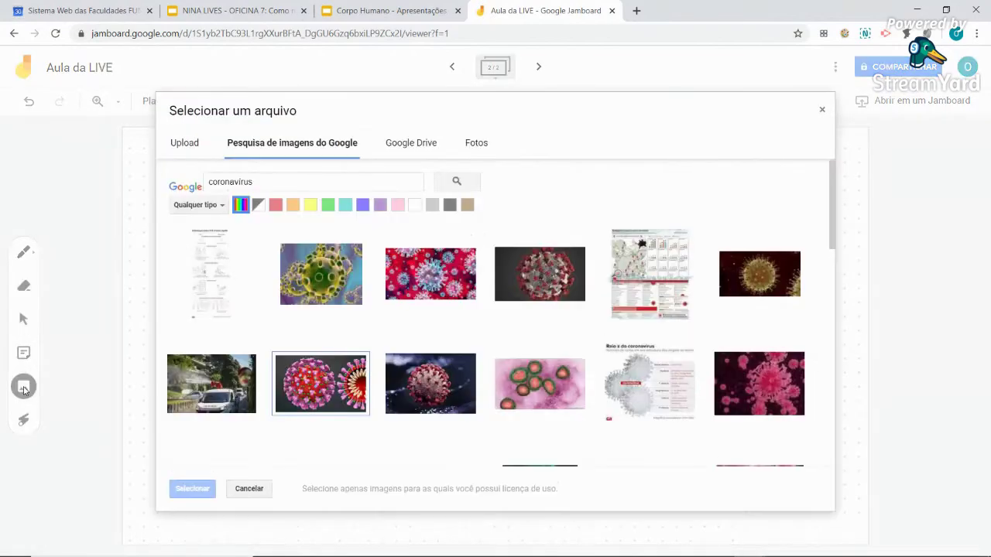
{"action": "left_click", "coordinate": [186, 143]}
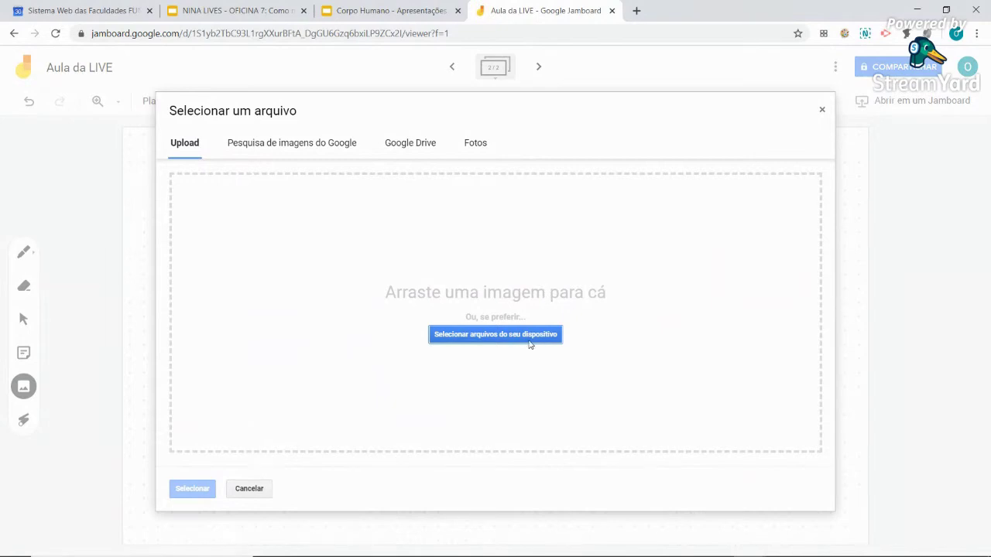
{"action": "left_click", "coordinate": [527, 341]}
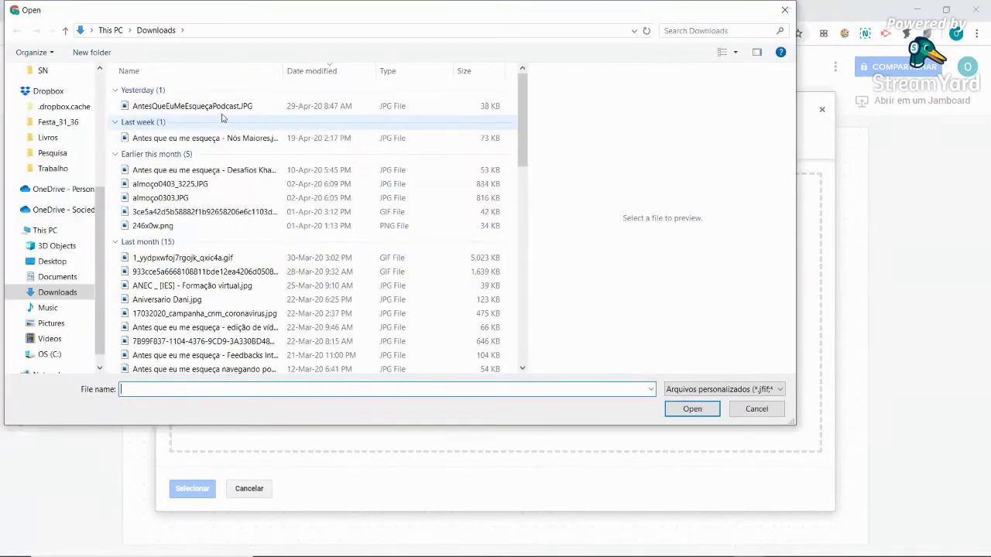
{"action": "left_click", "coordinate": [197, 106]}
{"action": "left_click", "coordinate": [701, 410]}
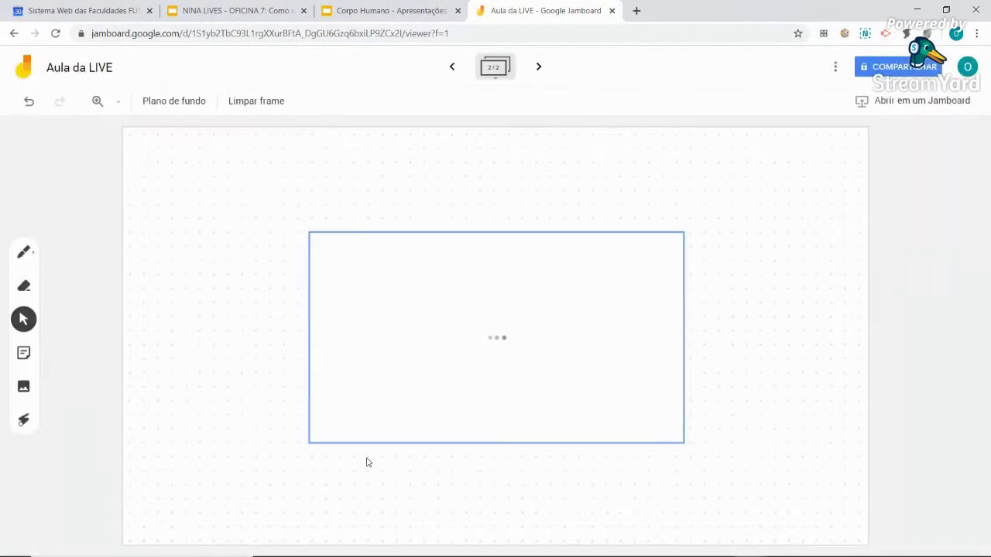
Move the respiratory-system image to the top-left, enlarge it to fill the frame, and draw green pen arrows around the lungs.
{"action": "left_click_drag", "start_coordinate": [466, 387], "coordinate": [284, 288]}
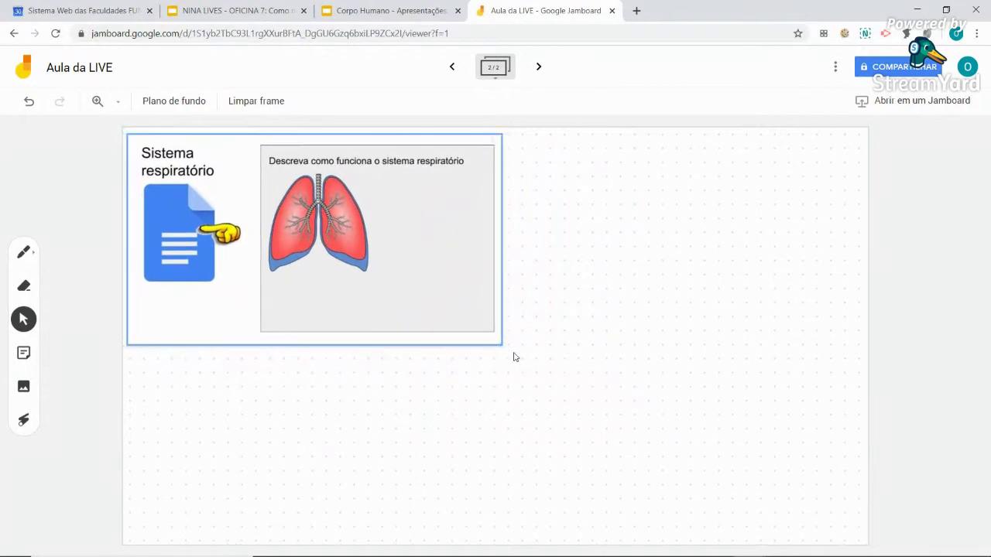
{"action": "left_click_drag", "start_coordinate": [502, 345], "coordinate": [833, 532]}
{"action": "left_click", "coordinate": [24, 253]}
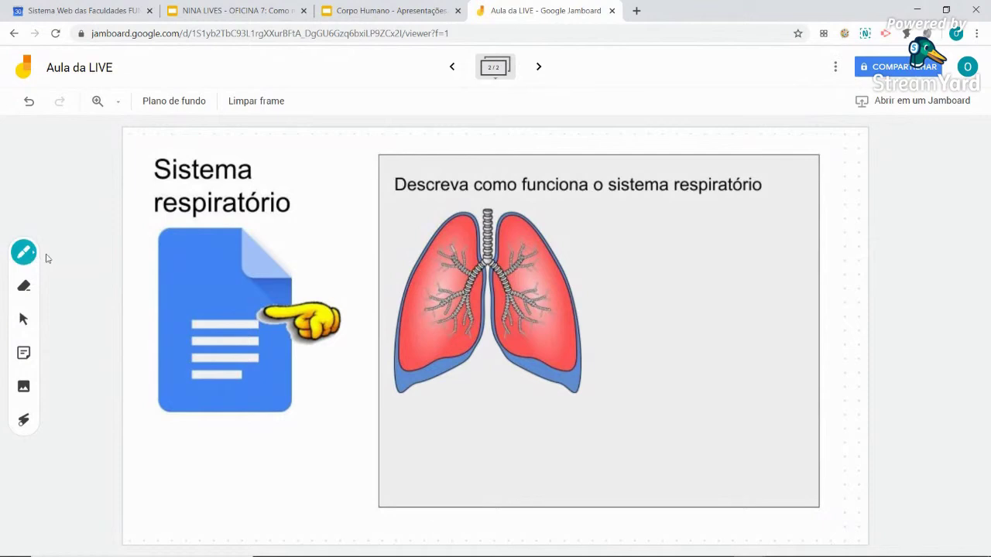
{"action": "left_click", "coordinate": [28, 259]}
{"action": "left_click", "coordinate": [121, 284]}
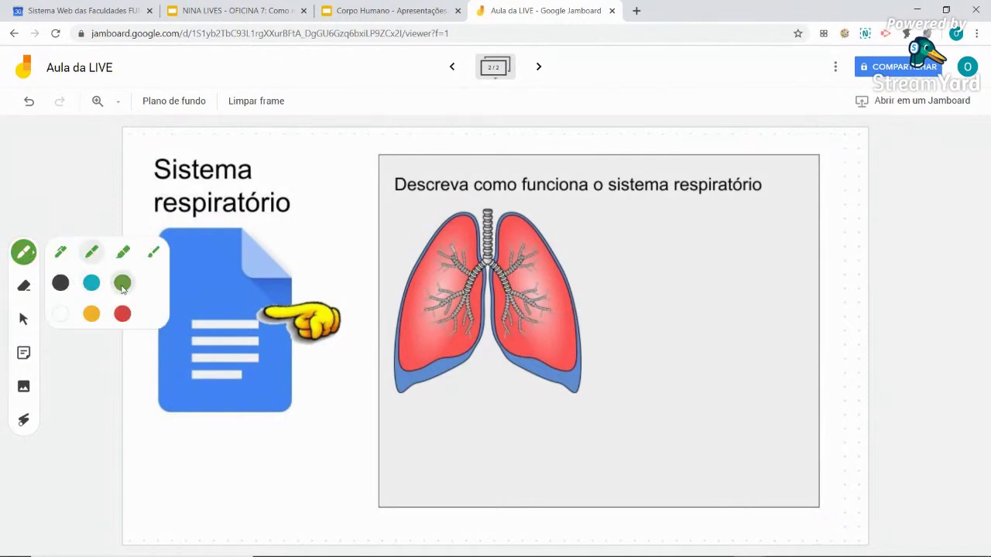
{"action": "left_click_drag", "start_coordinate": [620, 252], "coordinate": [623, 378]}
{"action": "mouse_move", "coordinate": [615, 247]}
{"action": "left_mouse_down"}
{"action": "mouse_move", "coordinate": [714, 238]}
{"action": "mouse_move", "coordinate": [718, 255]}
{"action": "mouse_move", "coordinate": [618, 263]}
{"action": "left_mouse_up"}
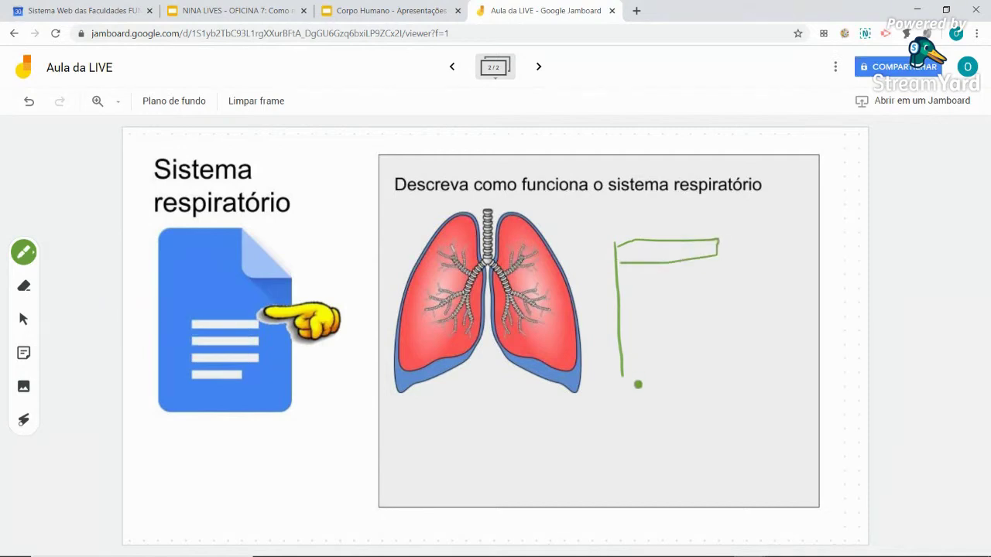
{"action": "mouse_move", "coordinate": [621, 377]}
{"action": "left_mouse_down"}
{"action": "mouse_move", "coordinate": [488, 402]}
{"action": "mouse_move", "coordinate": [626, 387]}
{"action": "mouse_move", "coordinate": [626, 369]}
{"action": "left_mouse_up"}
{"action": "left_click_drag", "start_coordinate": [455, 325], "coordinate": [556, 468]}
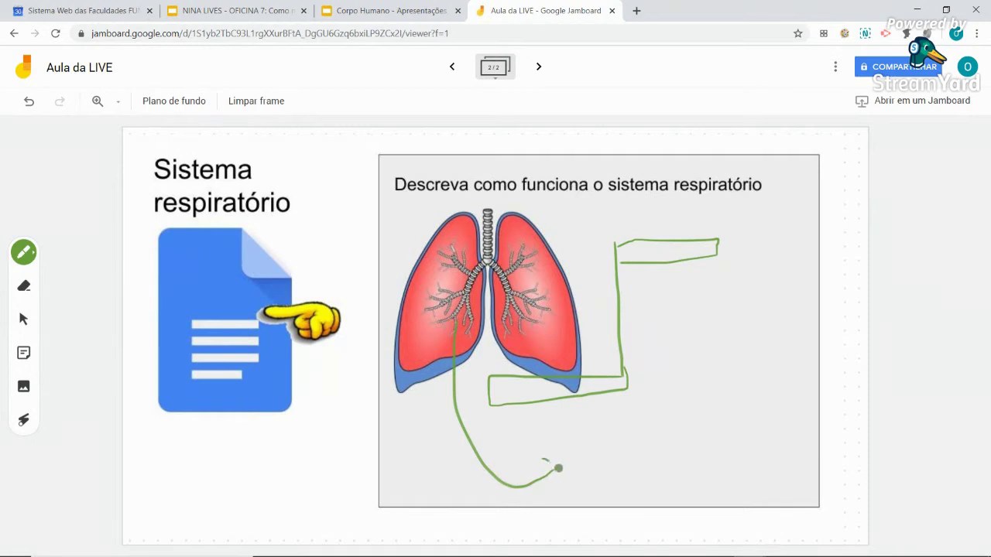
{"action": "mouse_move", "coordinate": [529, 301]}
{"action": "left_mouse_down"}
{"action": "mouse_move", "coordinate": [692, 372]}
{"action": "mouse_move", "coordinate": [692, 383]}
{"action": "mouse_move", "coordinate": [712, 381]}
{"action": "left_mouse_up"}
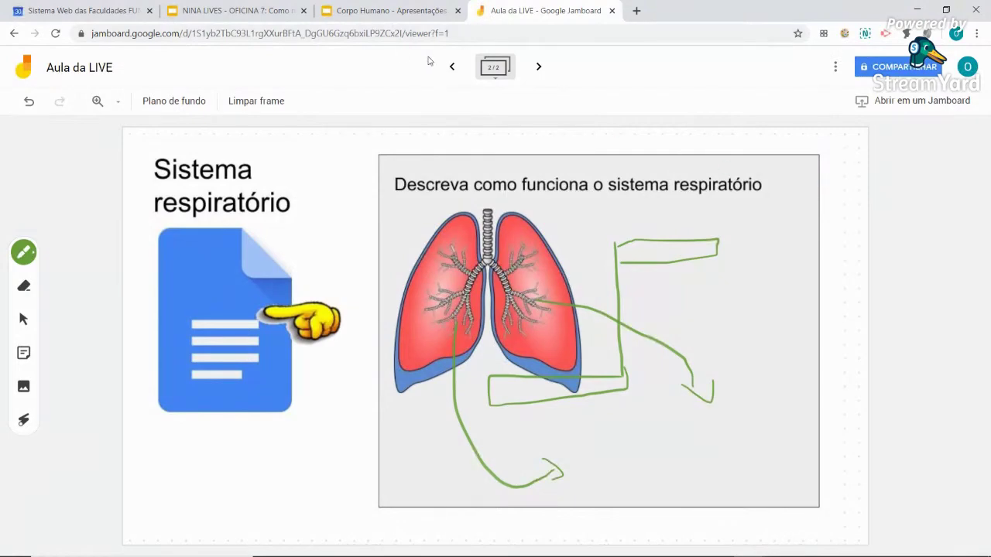
Return to frame 1, download the board as Aula da LIVE.pdf, and open the file.
{"action": "left_click", "coordinate": [452, 68]}
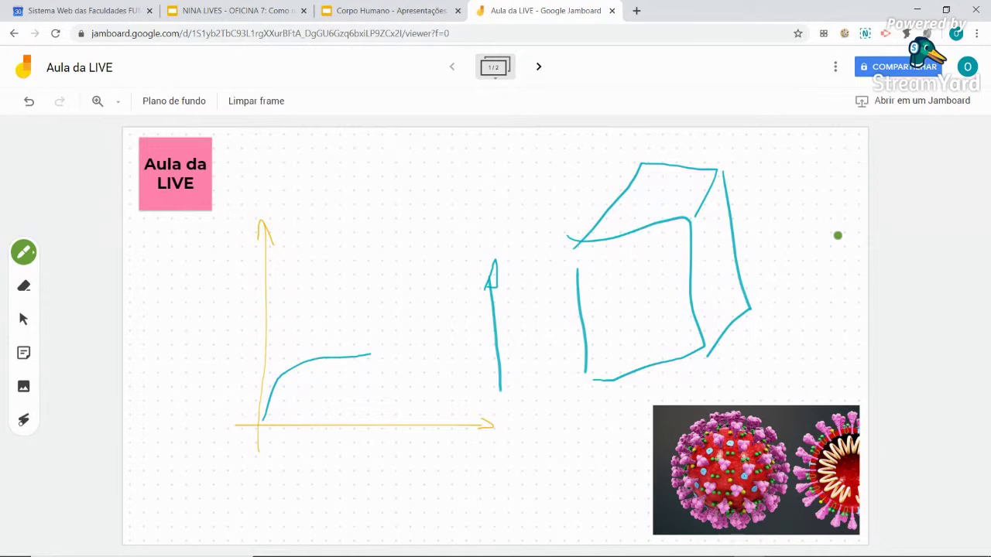
{"action": "left_click", "coordinate": [835, 69]}
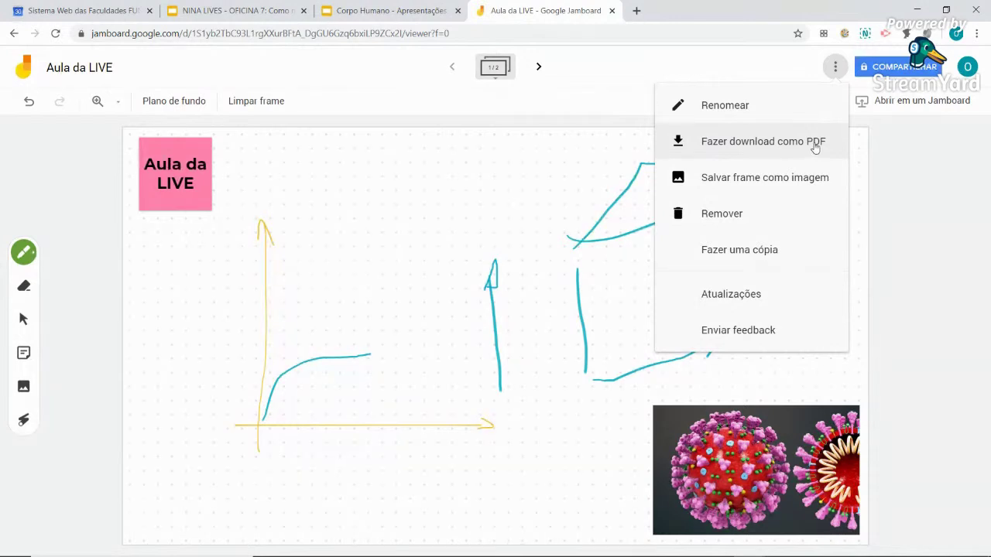
{"action": "left_click", "coordinate": [815, 145]}
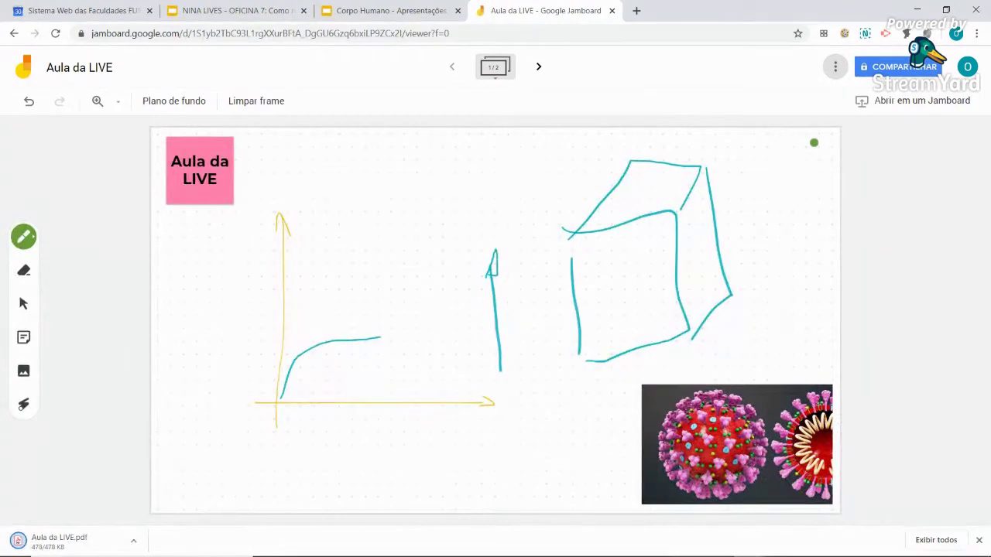
{"action": "left_click", "coordinate": [64, 545]}
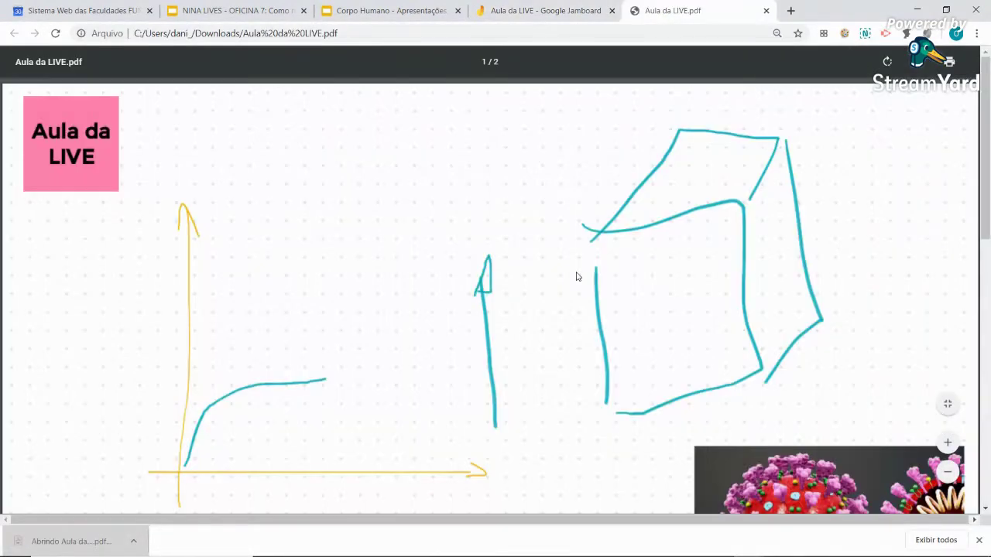
Scroll through the Aula da LIVE PDF to check it, then close its tab.
{"action": "scroll", "coordinate": [577, 275], "scroll_direction": "down", "scroll_amount": 3}
{"action": "scroll", "coordinate": [576, 276], "scroll_direction": "down", "scroll_amount": 6}
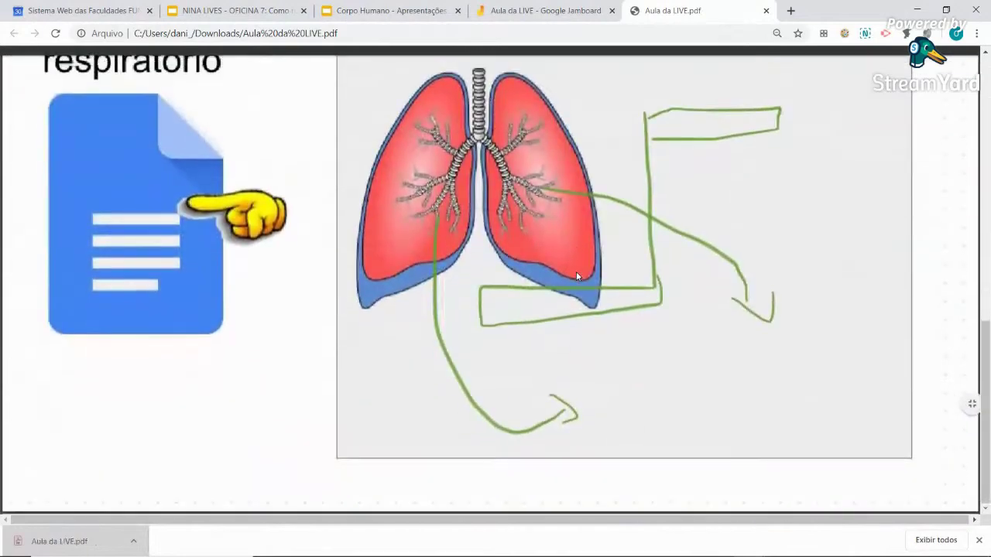
{"action": "scroll", "coordinate": [576, 276], "scroll_direction": "up", "scroll_amount": 3}
{"action": "scroll", "coordinate": [576, 276], "scroll_direction": "up", "scroll_amount": 5}
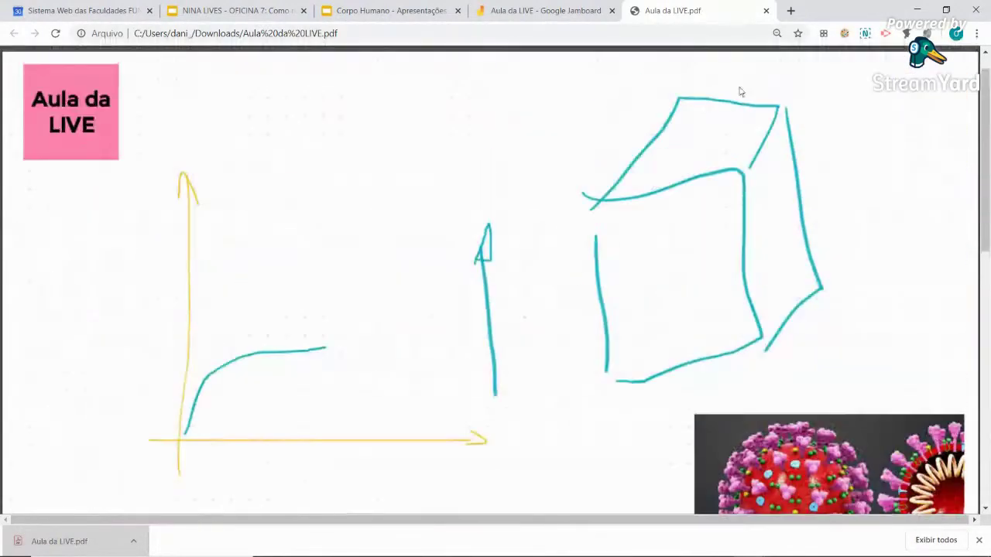
{"action": "left_click", "coordinate": [766, 10]}
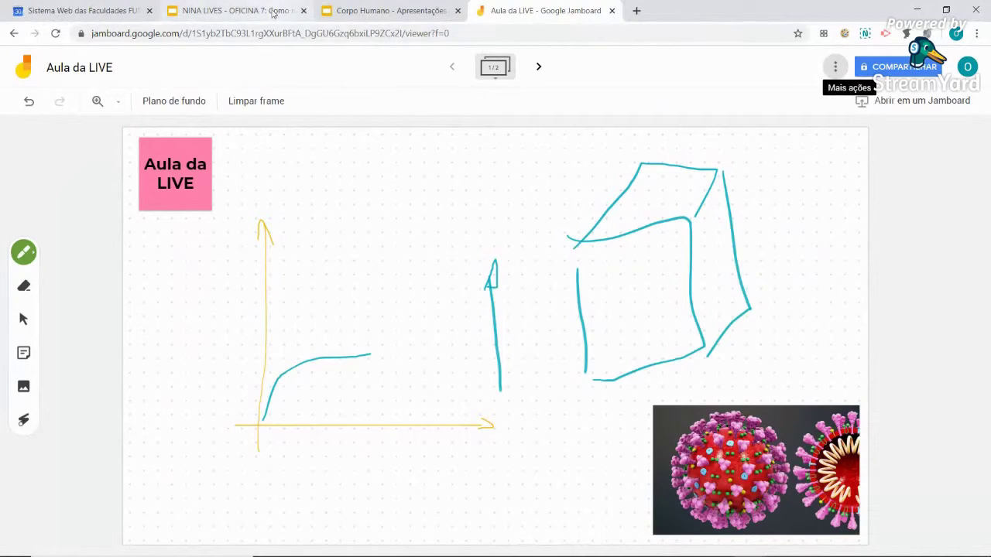
Open Google Drive from the Google apps grid in a new tab.
{"action": "left_click", "coordinate": [636, 10]}
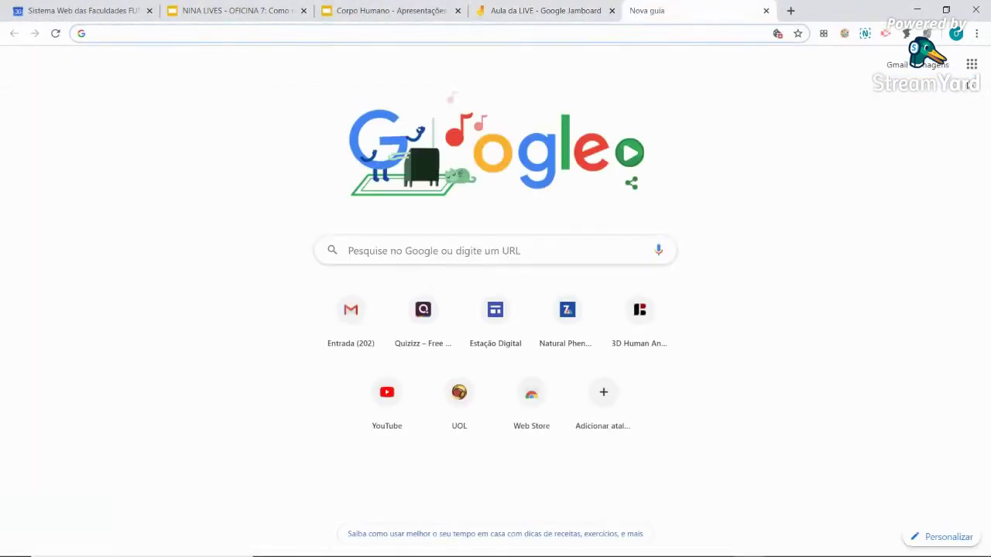
{"action": "left_click", "coordinate": [971, 64]}
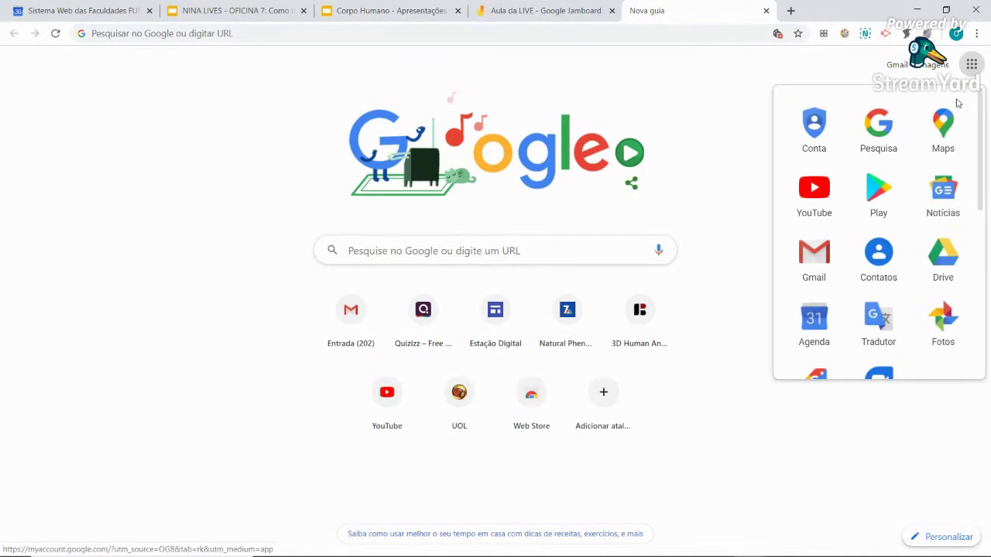
{"action": "left_click", "coordinate": [942, 264]}
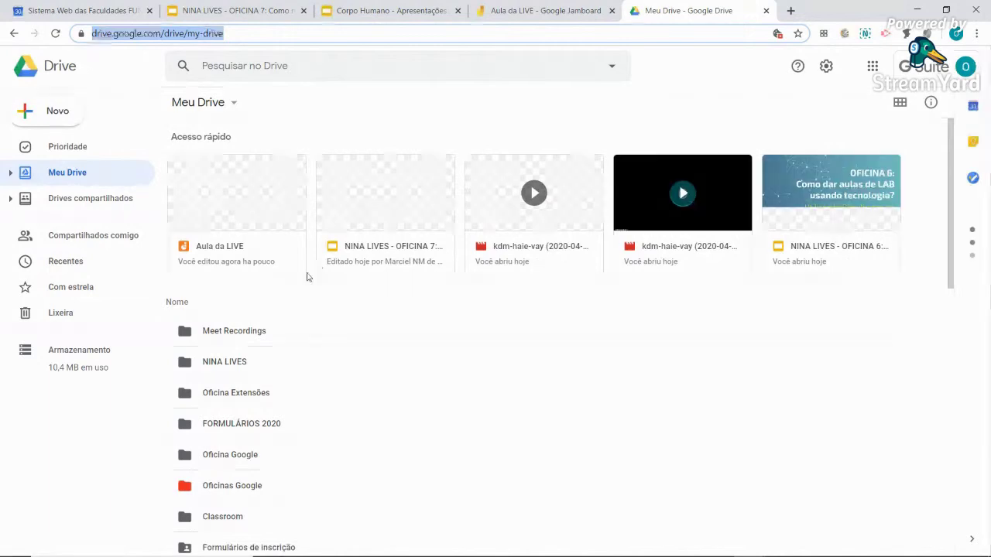
Create a 'Materiais de Aula' folder inside NINA LIVES › OFICINA 7 and open it.
{"action": "double_click", "coordinate": [232, 361]}
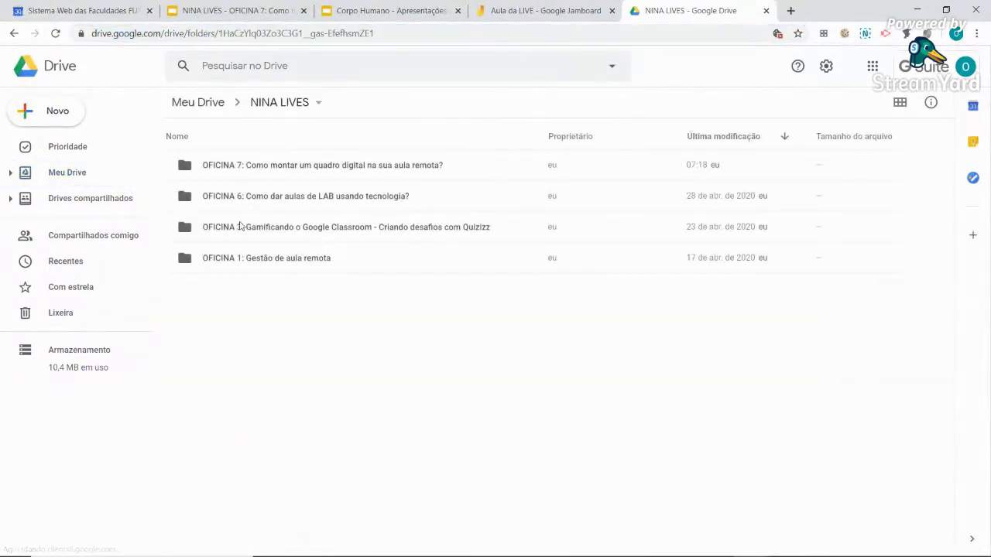
{"action": "double_click", "coordinate": [271, 165]}
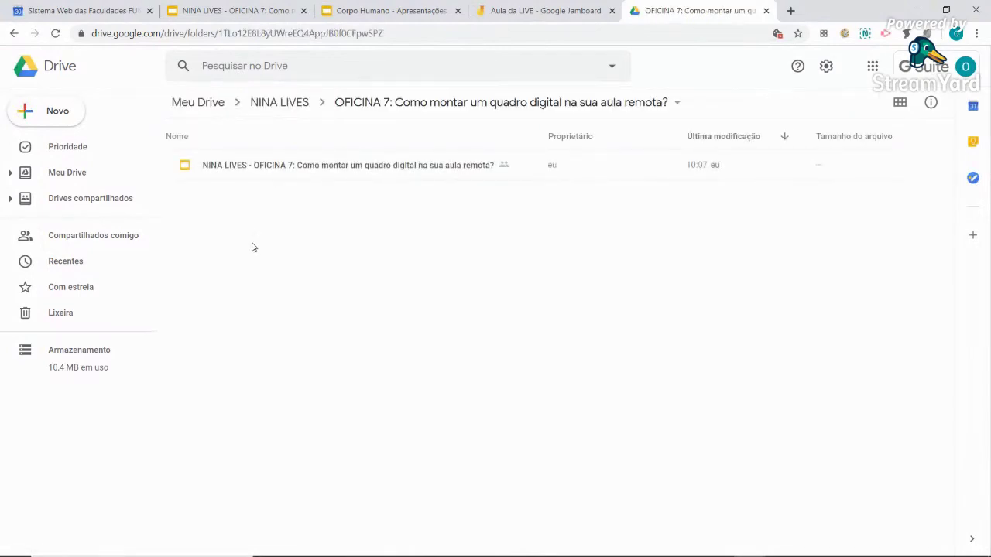
{"action": "left_click", "coordinate": [62, 117]}
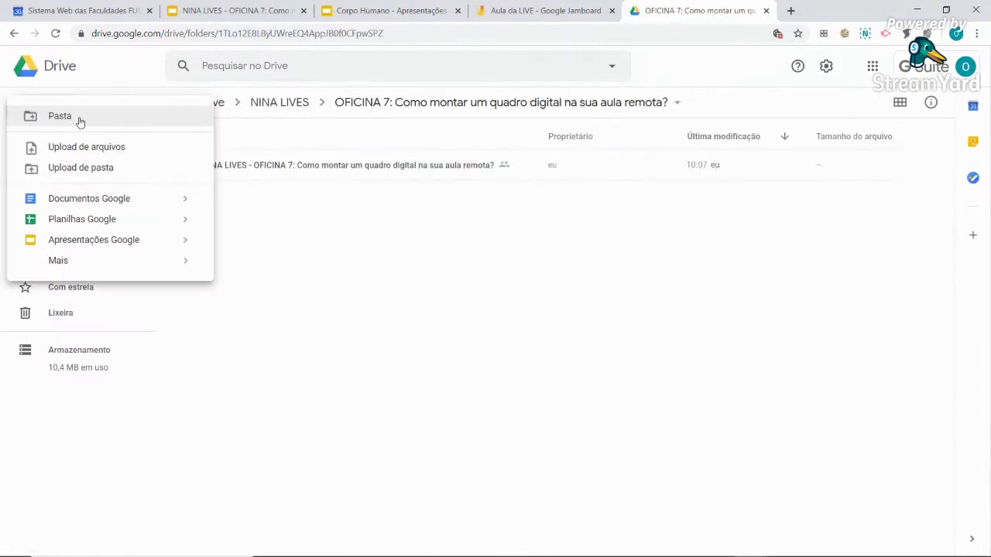
{"action": "left_click", "coordinate": [79, 119]}
{"action": "type", "text": "Ma"}
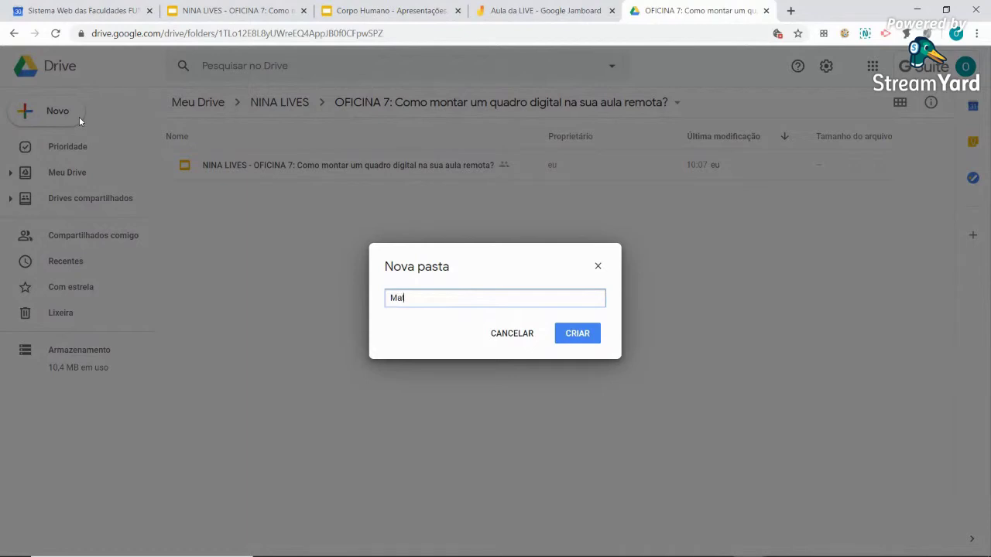
{"action": "type", "text": "teriais de Aula"}
{"action": "key", "text": "Return"}
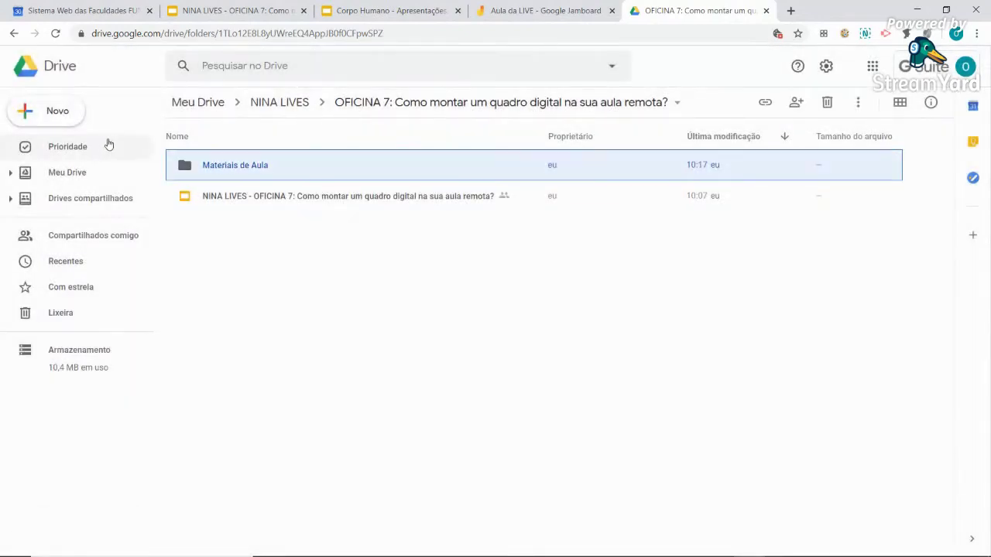
{"action": "double_click", "coordinate": [219, 163]}
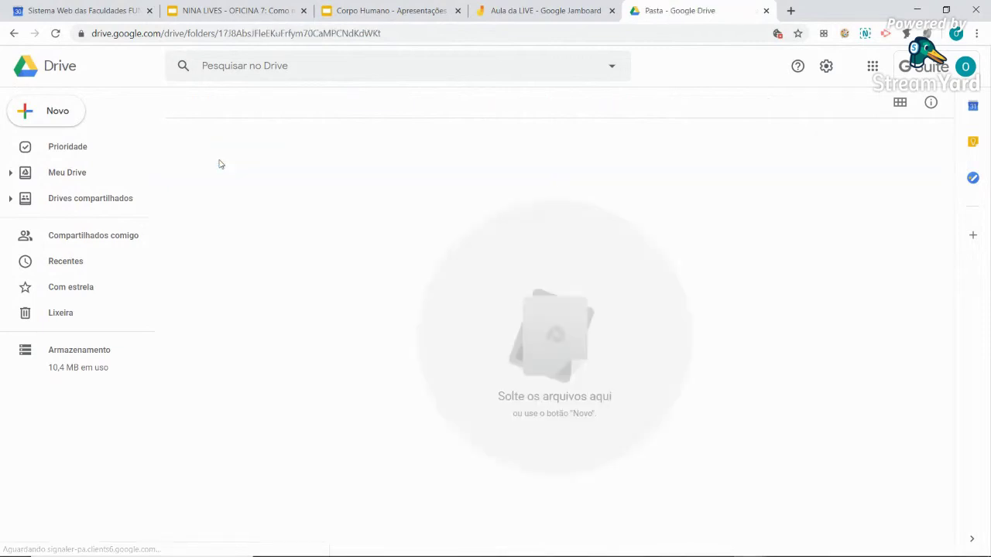
Upload Aula da LIVE.pdf from the computer into the Materiais de Aula folder.
{"action": "left_click", "coordinate": [78, 119]}
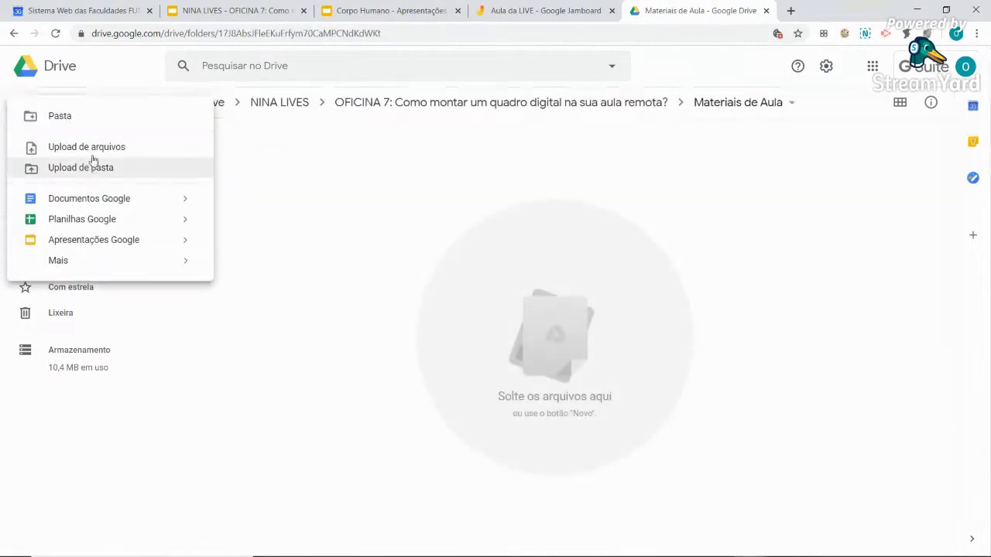
{"action": "left_click", "coordinate": [89, 147]}
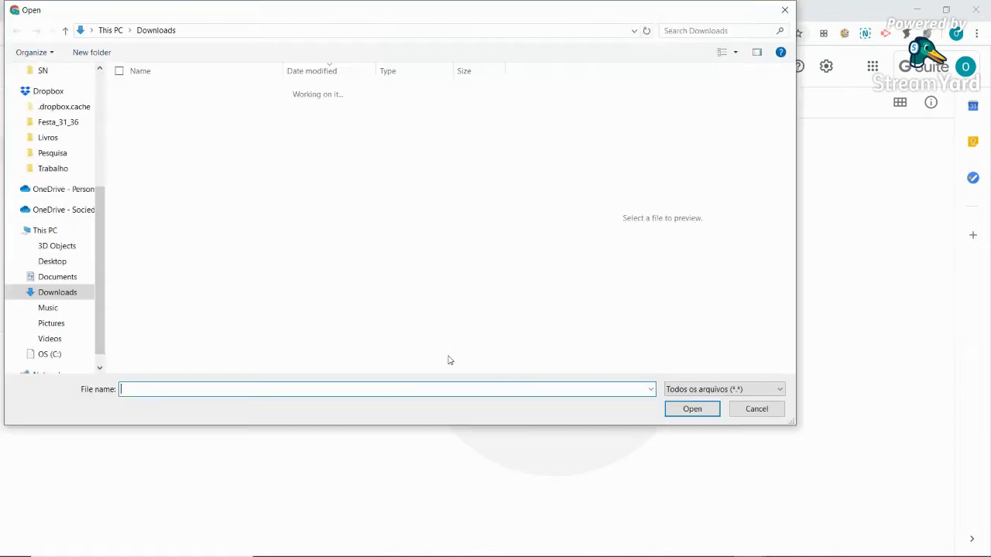
{"action": "left_click", "coordinate": [208, 106]}
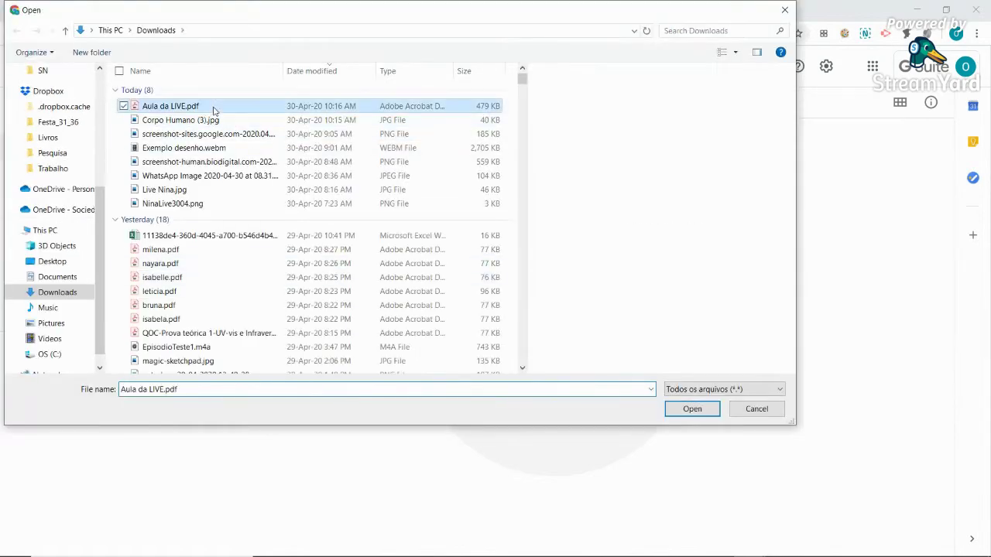
{"action": "left_click", "coordinate": [696, 408]}
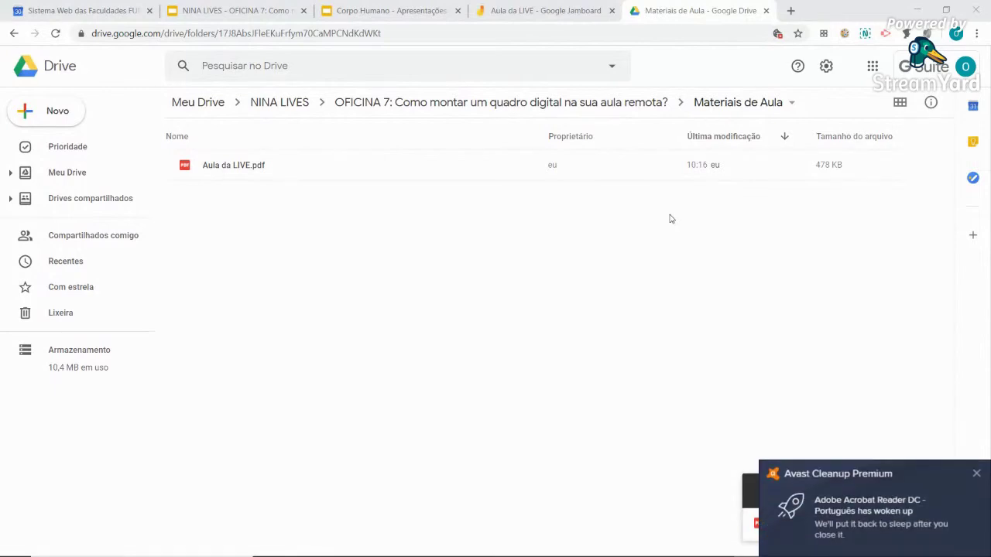
Dismiss the antivirus popup and the upload-complete notice.
{"action": "left_click", "coordinate": [976, 473]}
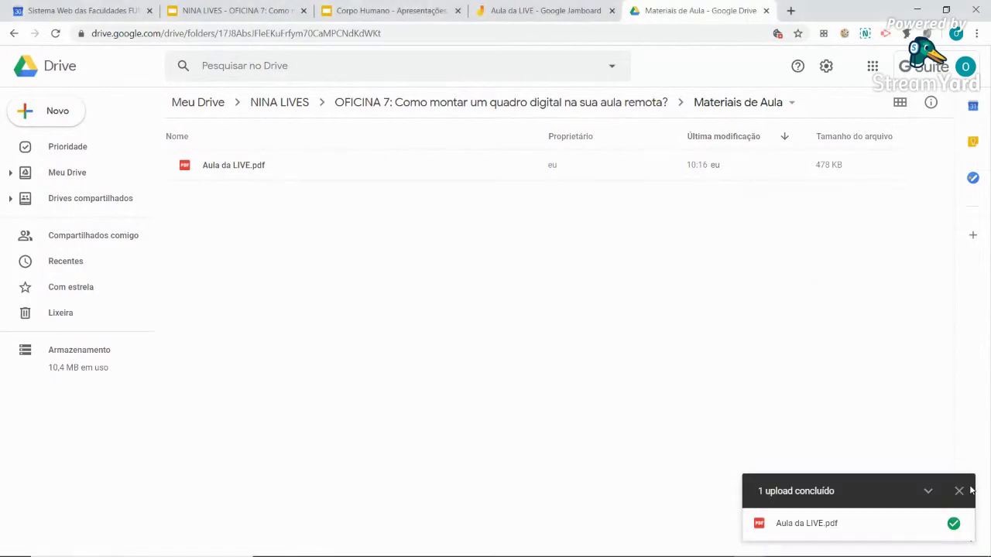
{"action": "left_click", "coordinate": [935, 488]}
{"action": "left_click", "coordinate": [958, 521]}
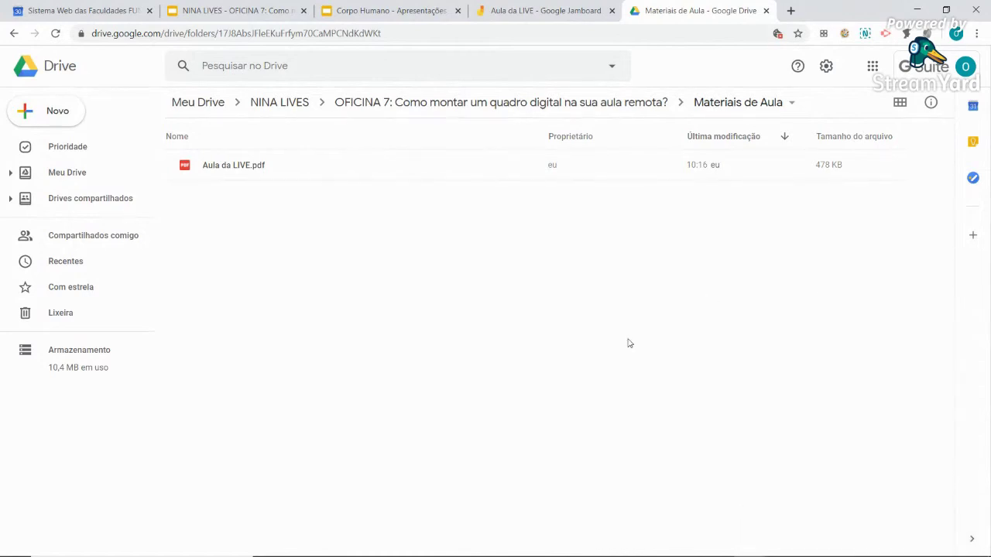
Open Google Classroom from the Google apps grid in a new tab.
{"action": "left_click", "coordinate": [872, 66]}
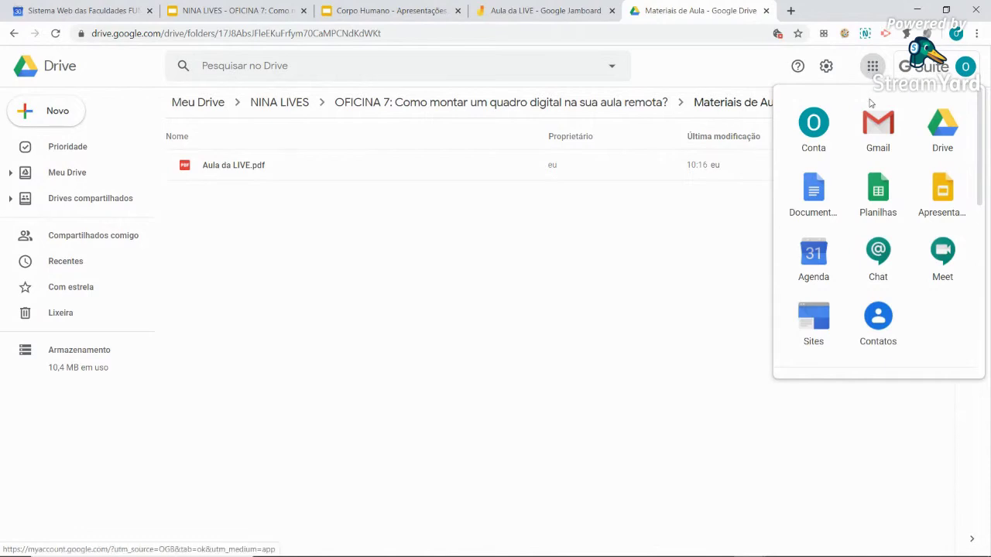
{"action": "scroll", "coordinate": [884, 170], "scroll_direction": "down", "scroll_amount": 3}
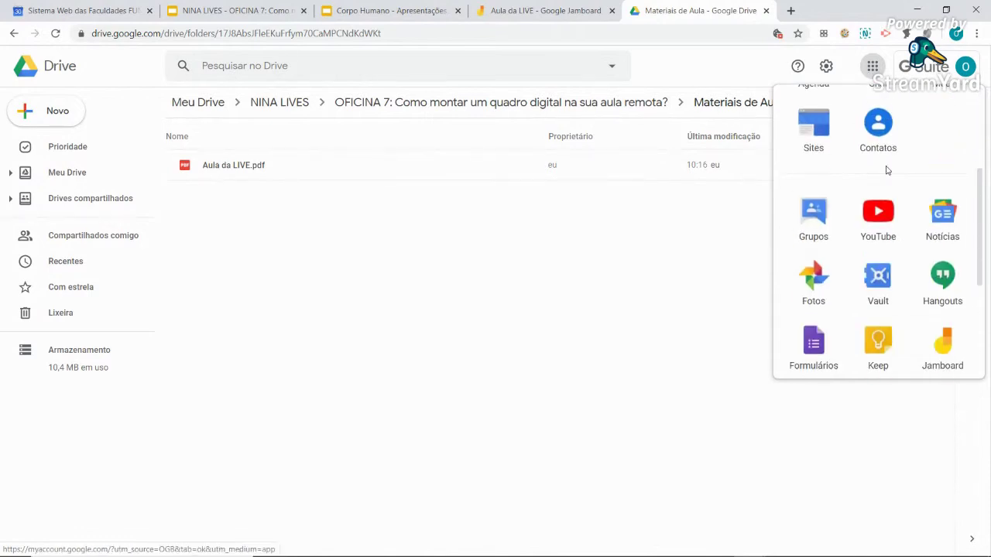
{"action": "scroll", "coordinate": [882, 184], "scroll_direction": "down", "scroll_amount": 2}
{"action": "scroll", "coordinate": [882, 183], "scroll_direction": "down", "scroll_amount": 2}
{"action": "left_click", "coordinate": [825, 307]}
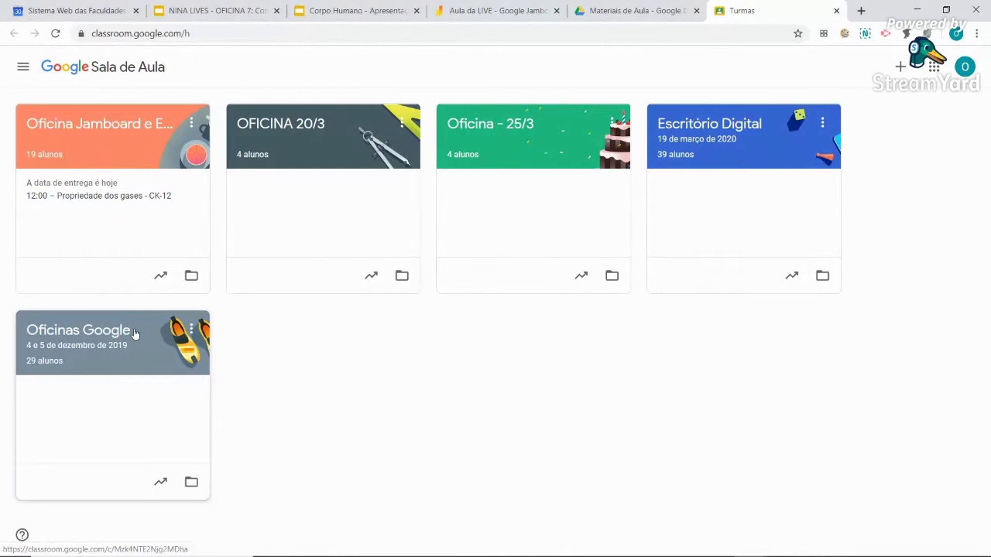
In the Oficina Jamboard e Extensões class's Atividades, create a material titled 'Aula LIVE - 30/04'.
{"action": "left_click", "coordinate": [128, 124]}
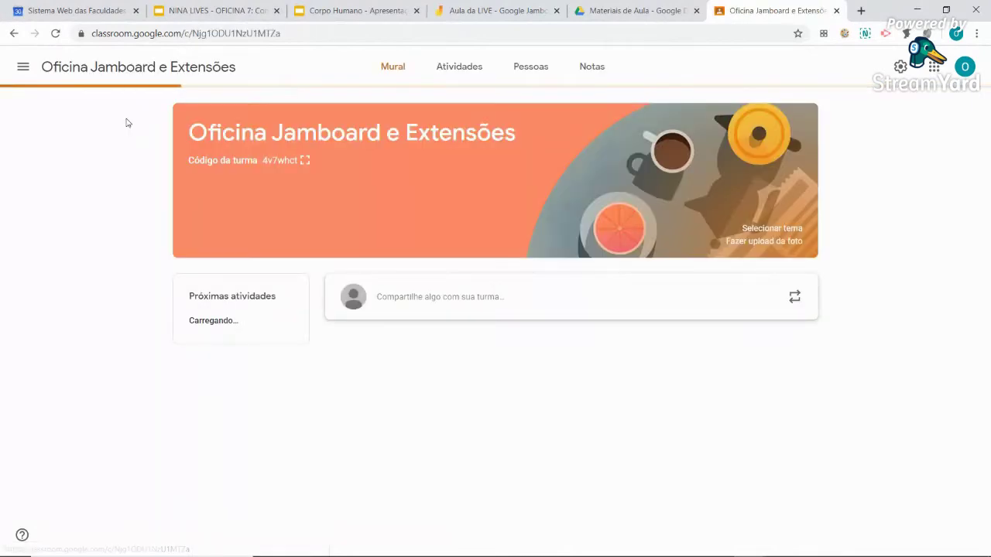
{"action": "left_click", "coordinate": [457, 69]}
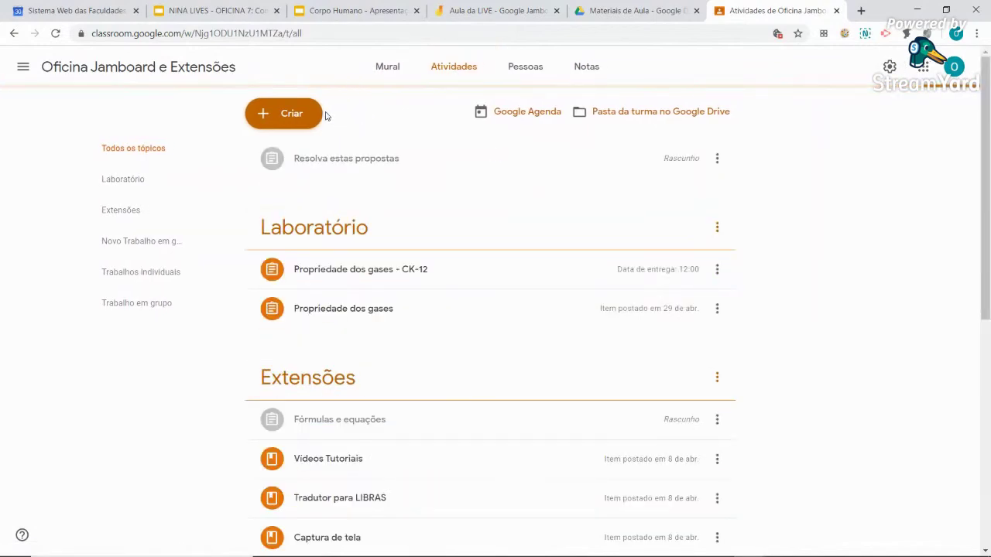
{"action": "left_click", "coordinate": [289, 116]}
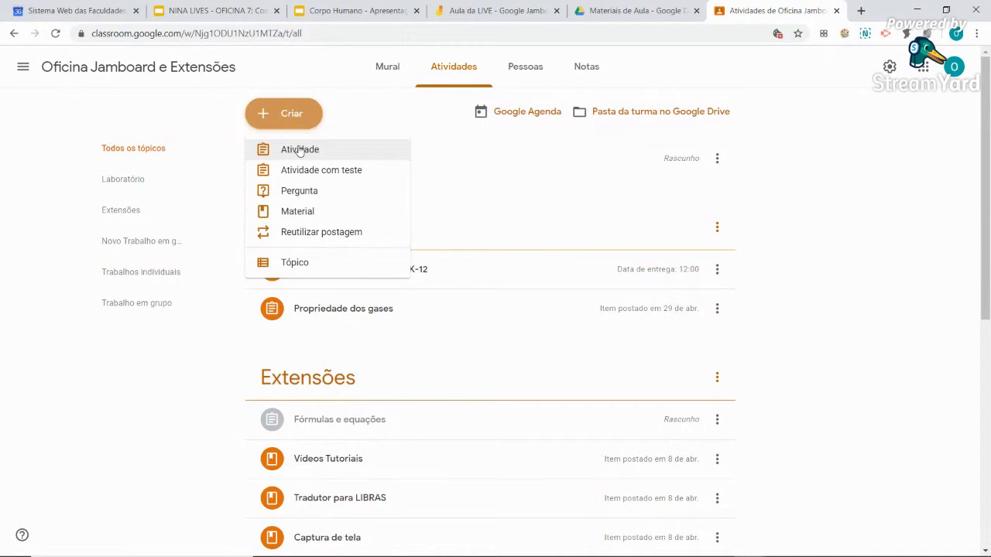
{"action": "left_click", "coordinate": [319, 211]}
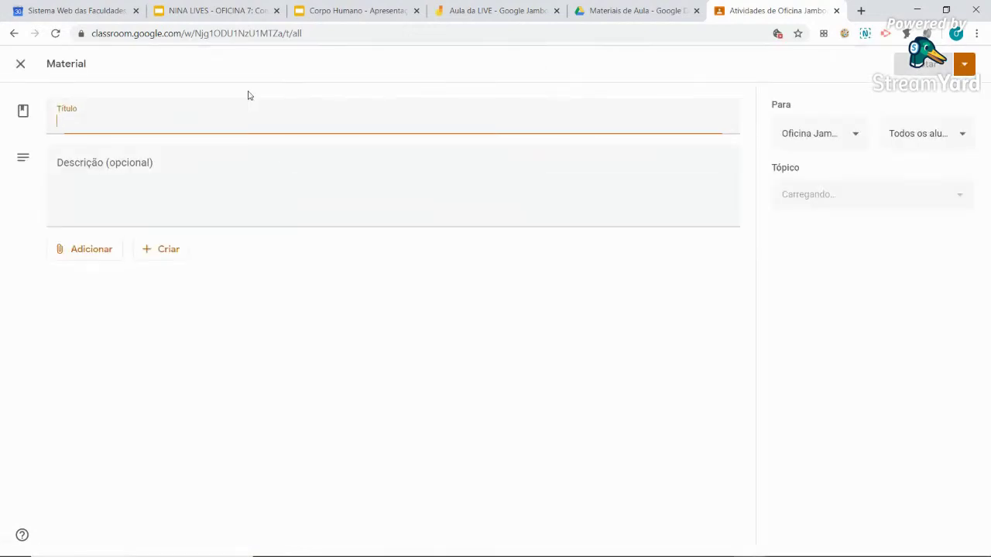
{"action": "type", "text": "Aula"}
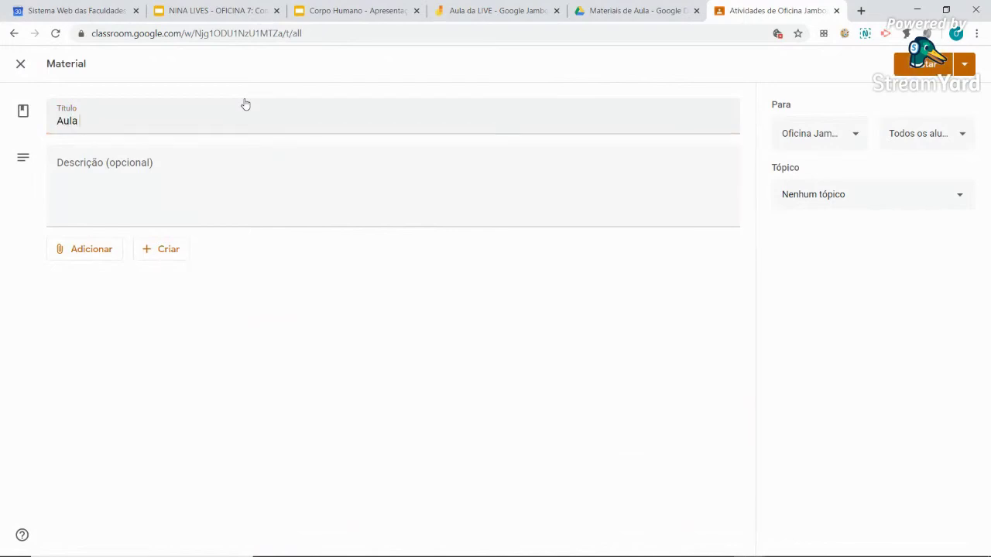
{"action": "type", "text": " LIVE - 30/04"}
{"action": "left_click", "coordinate": [270, 178]}
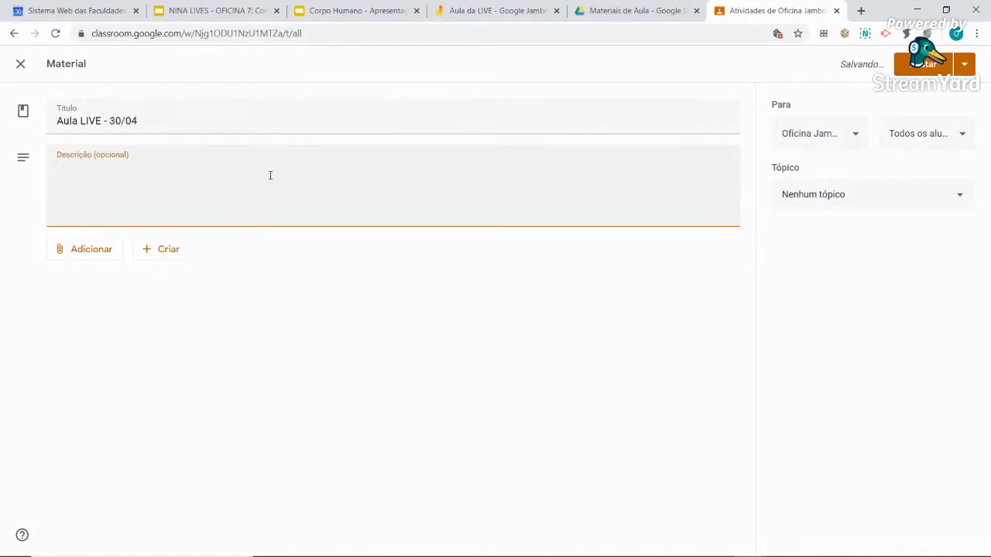
{"action": "left_click", "coordinate": [106, 250]}
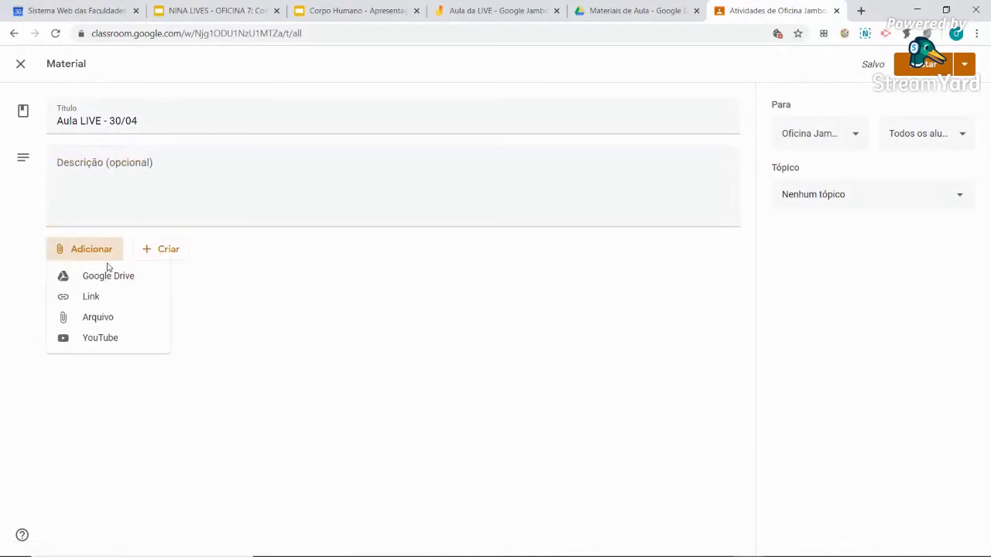
Attach the Aula da LIVE Jamboard from Google Drive's Recentes to the material.
{"action": "left_click", "coordinate": [115, 280]}
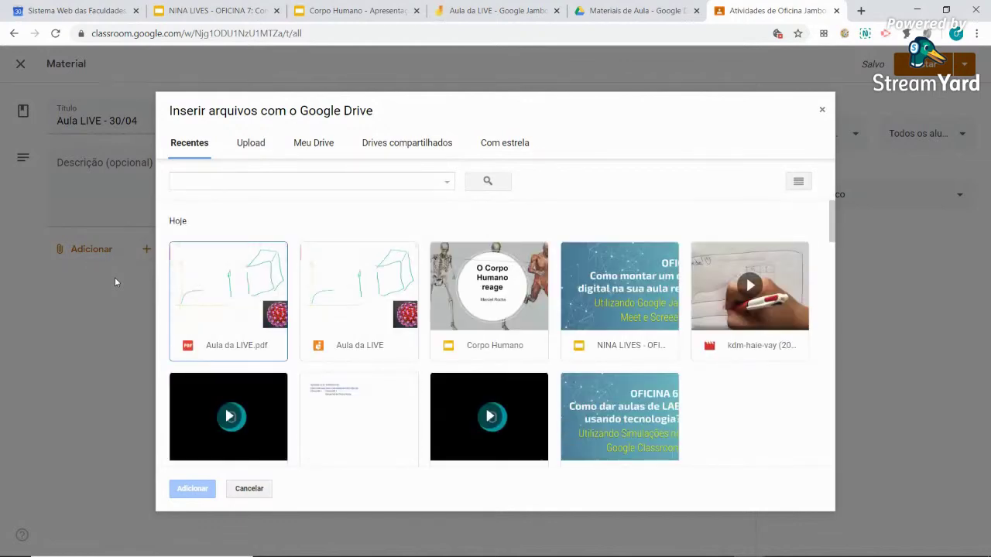
{"action": "left_click", "coordinate": [360, 276]}
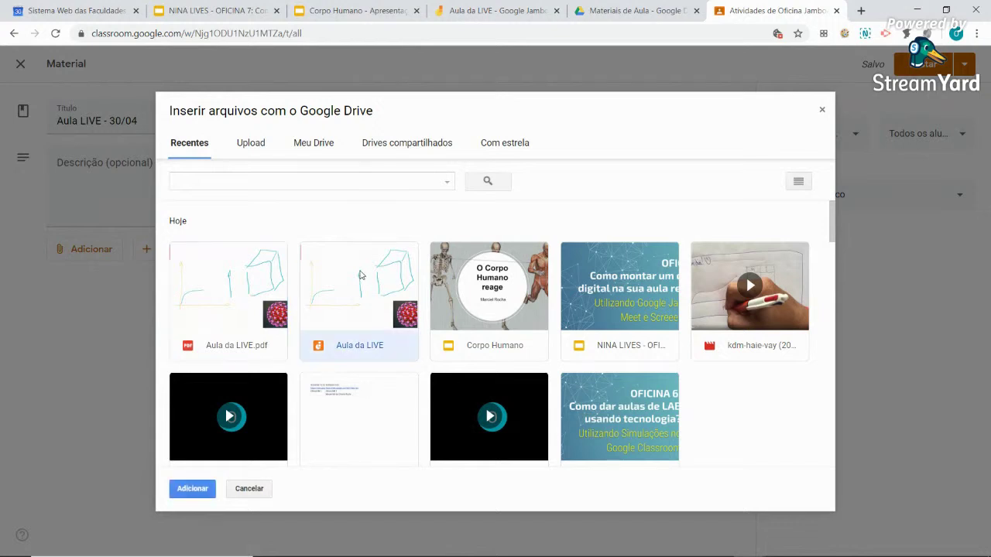
{"action": "left_click", "coordinate": [205, 490]}
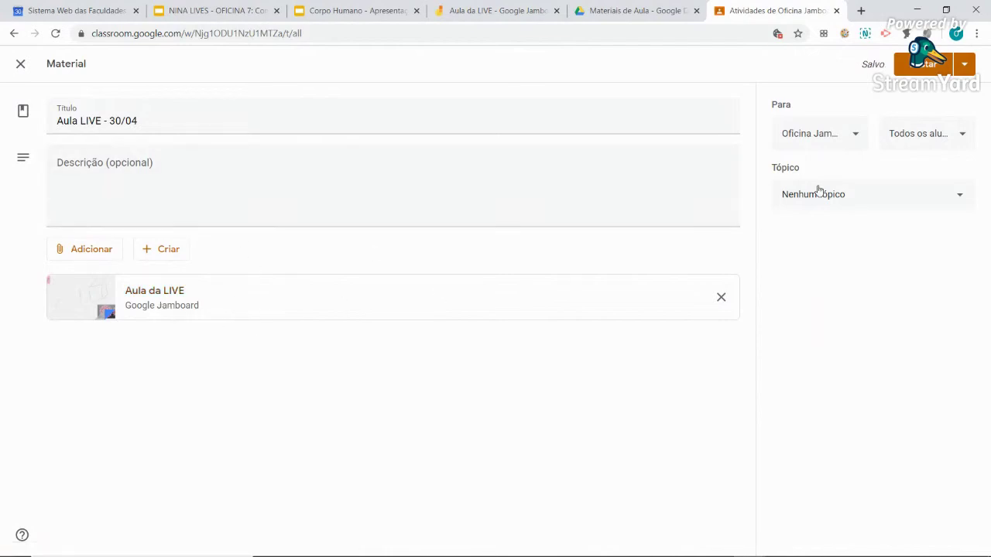
Assign the material to a new topic 'Aula LIVE - 30/04' and post it.
{"action": "left_click", "coordinate": [944, 195]}
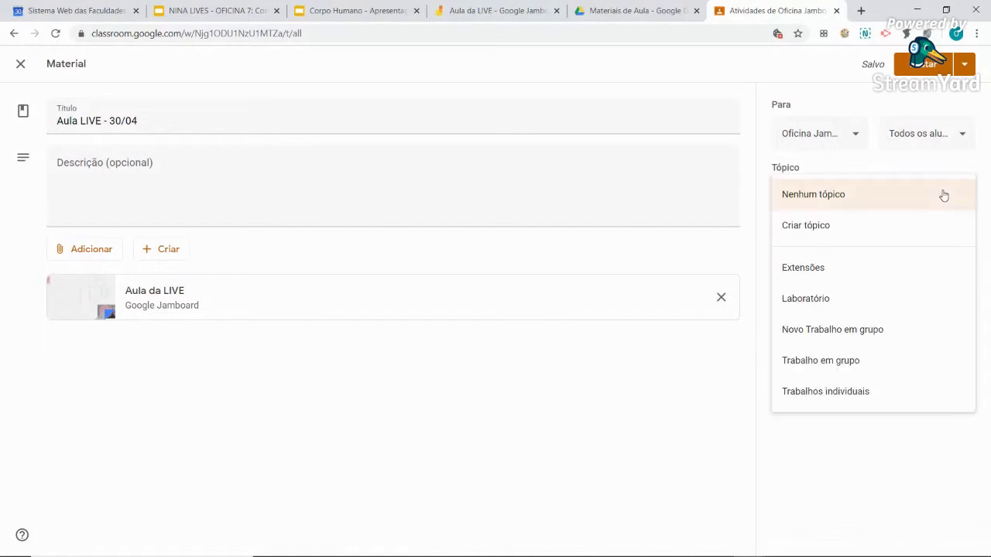
{"action": "left_click", "coordinate": [880, 235]}
{"action": "type", "text": "A"}
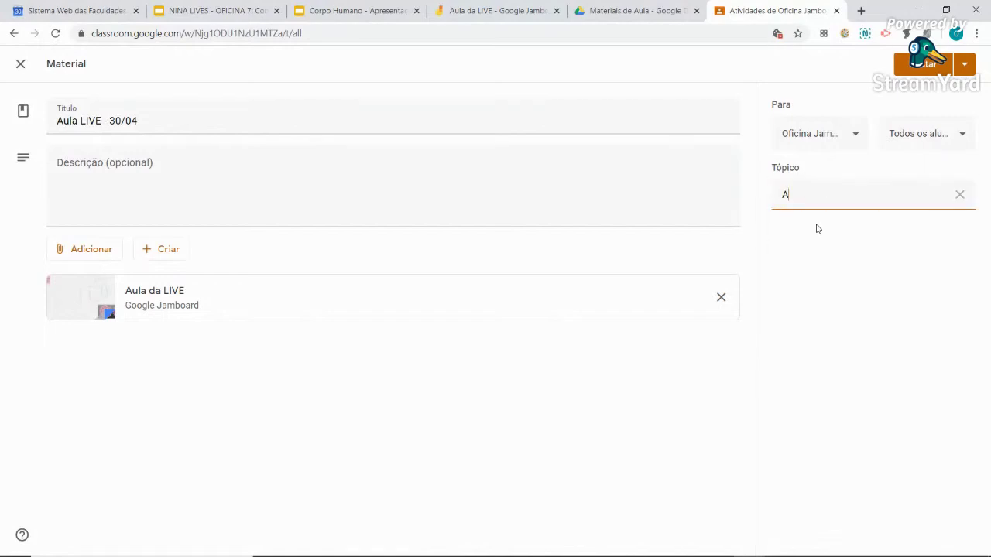
{"action": "type", "text": "ula LIVE - 30/04"}
{"action": "left_click", "coordinate": [681, 173]}
{"action": "left_click", "coordinate": [931, 71]}
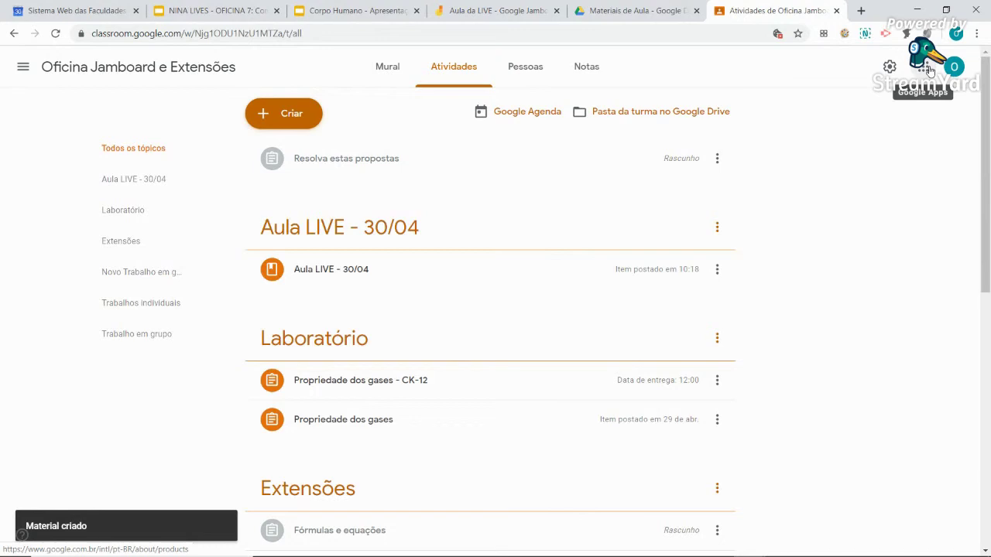
Expand the posted 'Aula LIVE - 30/04' material and open its Aula da LIVE Jamboard attachment.
{"action": "left_click", "coordinate": [407, 268]}
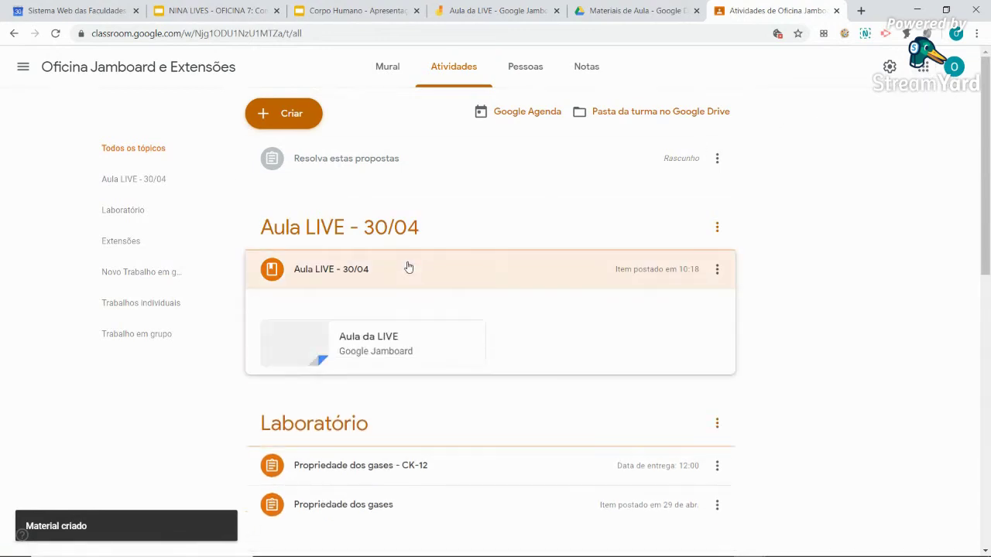
{"action": "left_click", "coordinate": [368, 346]}
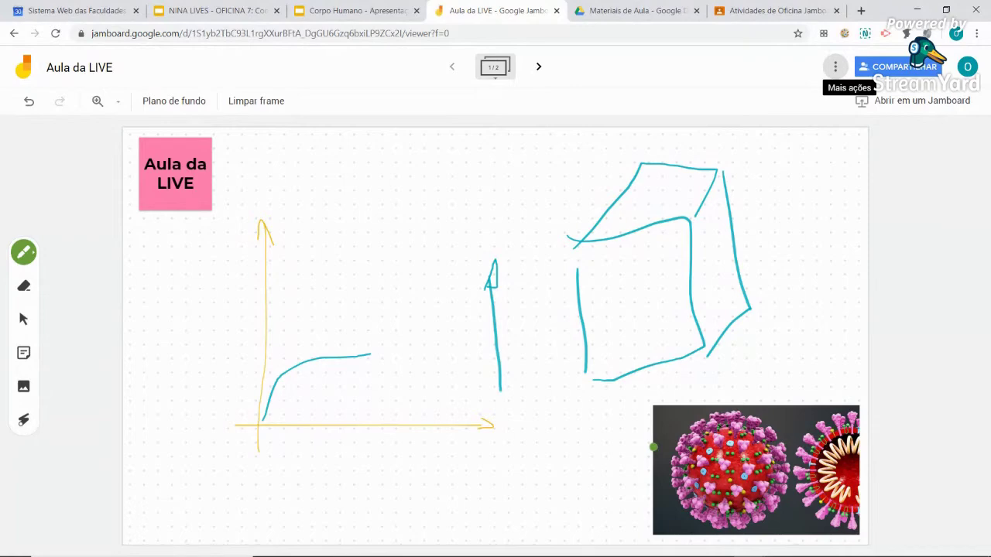
In the NINA LIVES - OFICINA 7 presentation, select slide 3's Jamboard image to show its Modelo de Aula link.
{"action": "left_click", "coordinate": [255, 11]}
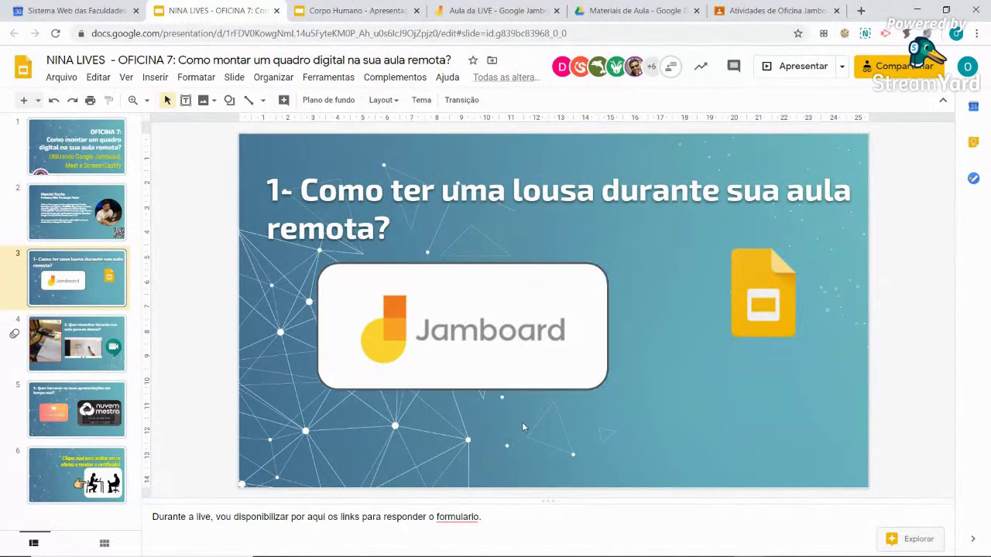
{"action": "left_click", "coordinate": [501, 332]}
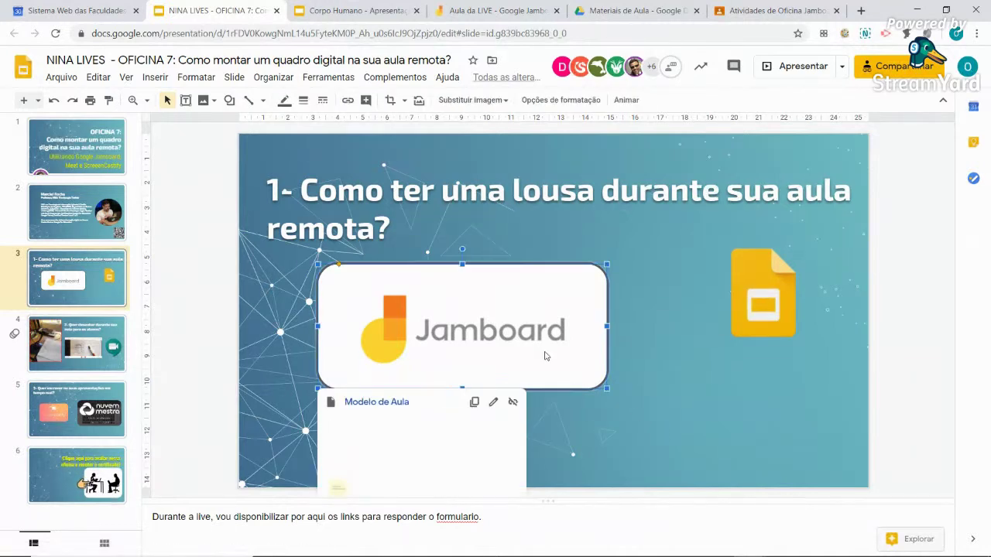
Follow the Modelo de Aula link and request a copy with 'Fazer uma cópia'.
{"action": "left_click", "coordinate": [380, 403]}
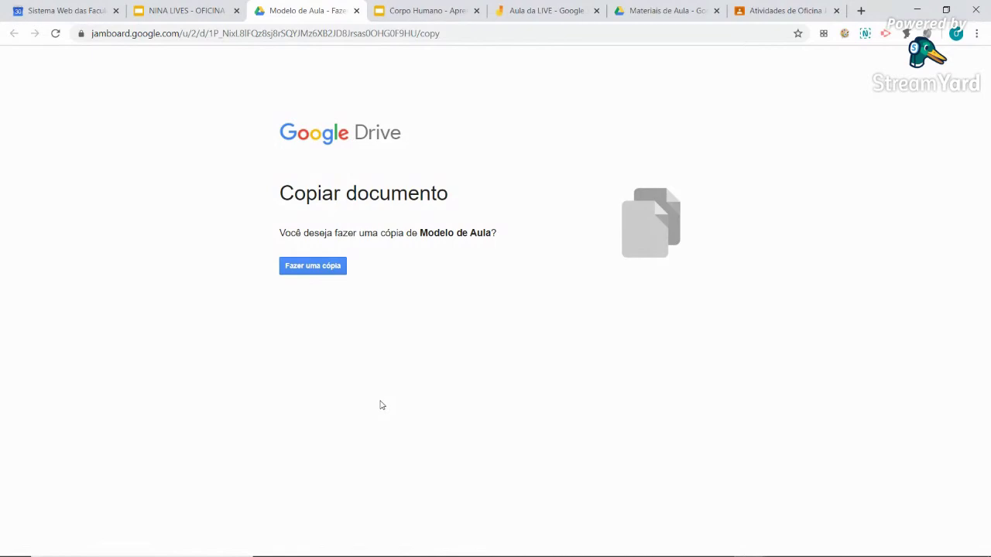
{"action": "left_click", "coordinate": [318, 269]}
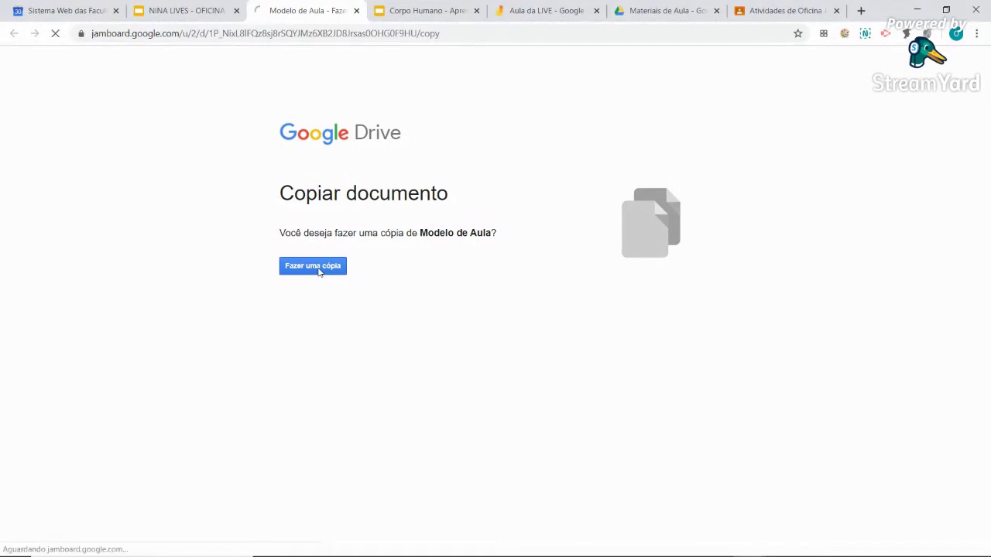
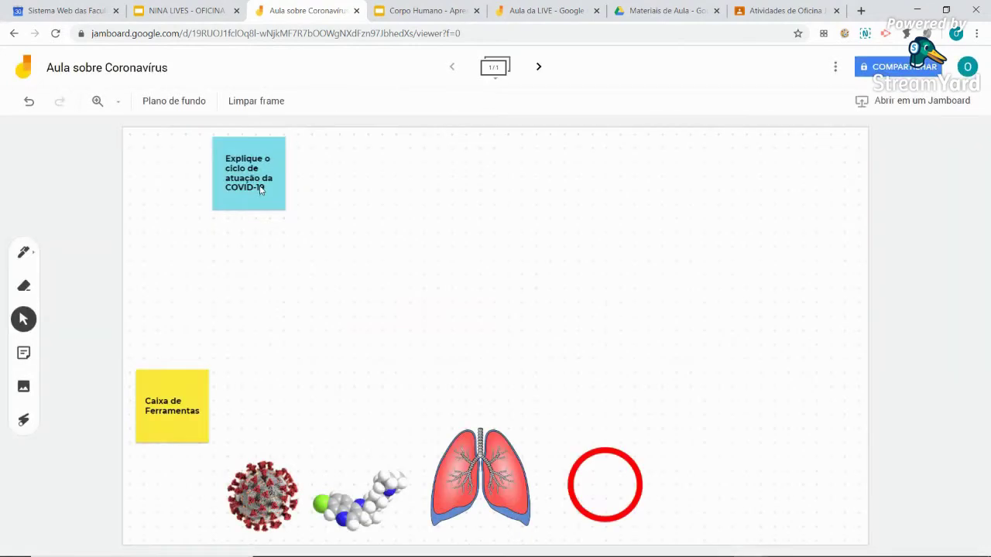
Move the blue COVID-19 sticky note to the top-right and enlarge it, then go to Classroom activities.
{"action": "left_click_drag", "start_coordinate": [260, 190], "coordinate": [822, 193]}
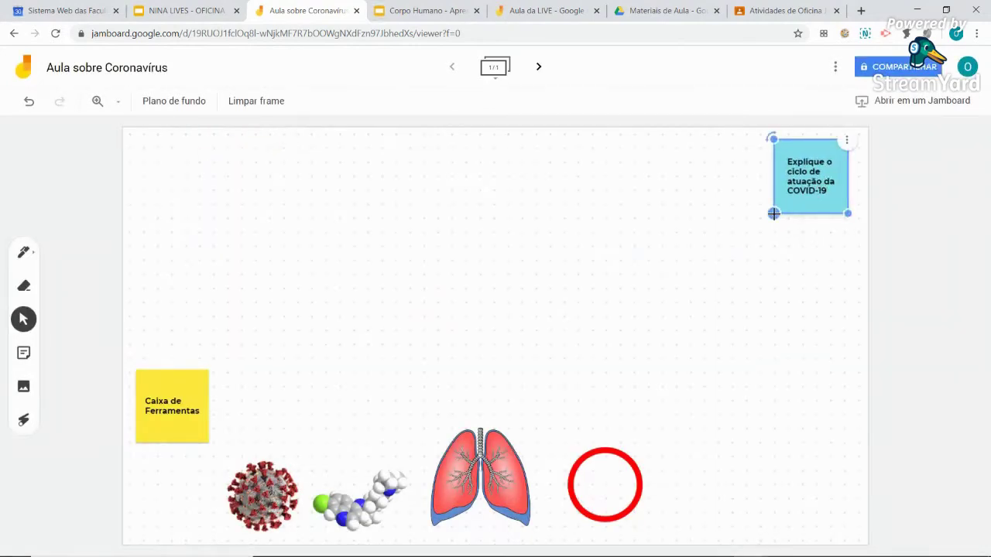
{"action": "left_click_drag", "start_coordinate": [773, 214], "coordinate": [727, 258]}
{"action": "left_click", "coordinate": [94, 93]}
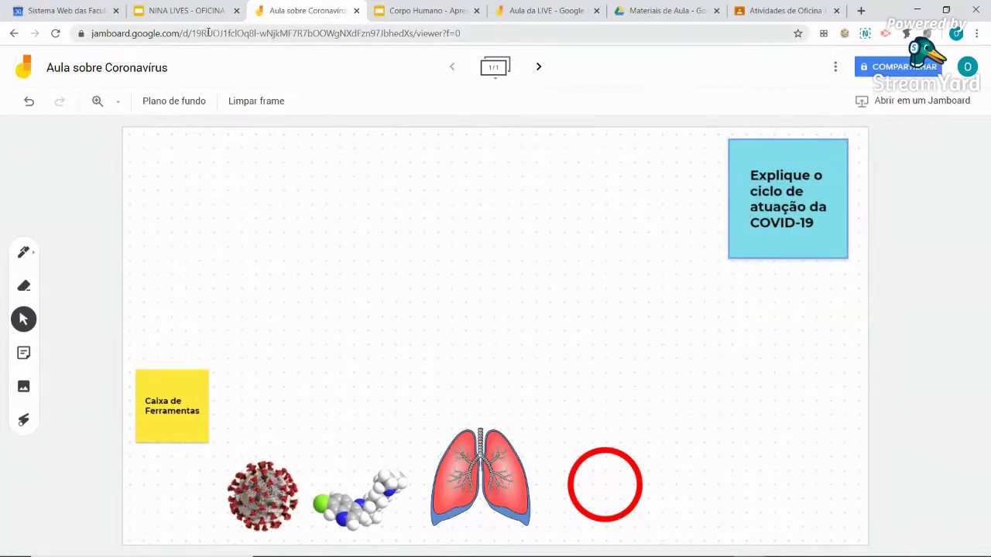
{"action": "left_click", "coordinate": [758, 11]}
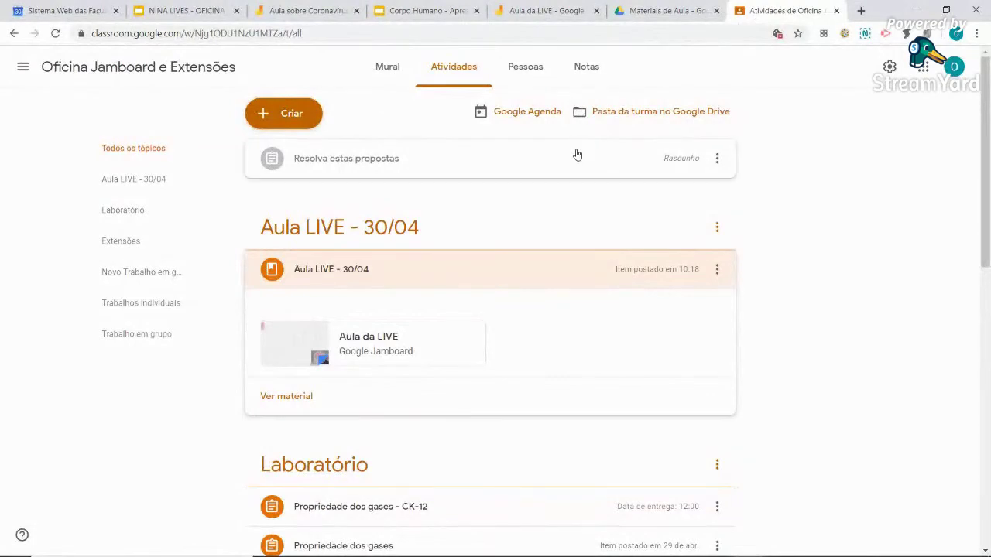
Start a new assignment titled 'Ciclo do Coronavírus'.
{"action": "left_click", "coordinate": [294, 121]}
{"action": "left_click", "coordinate": [310, 149]}
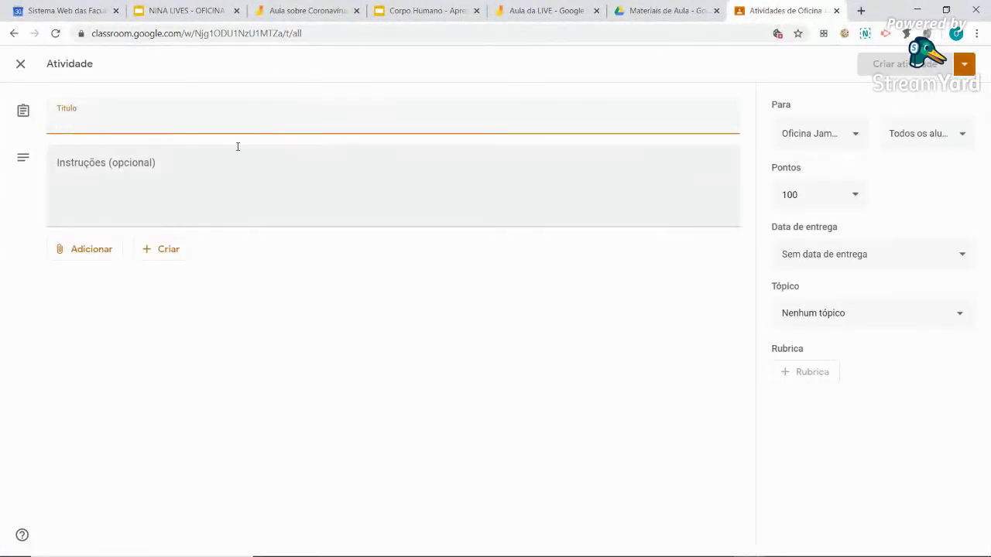
{"action": "type", "text": "Ci"}
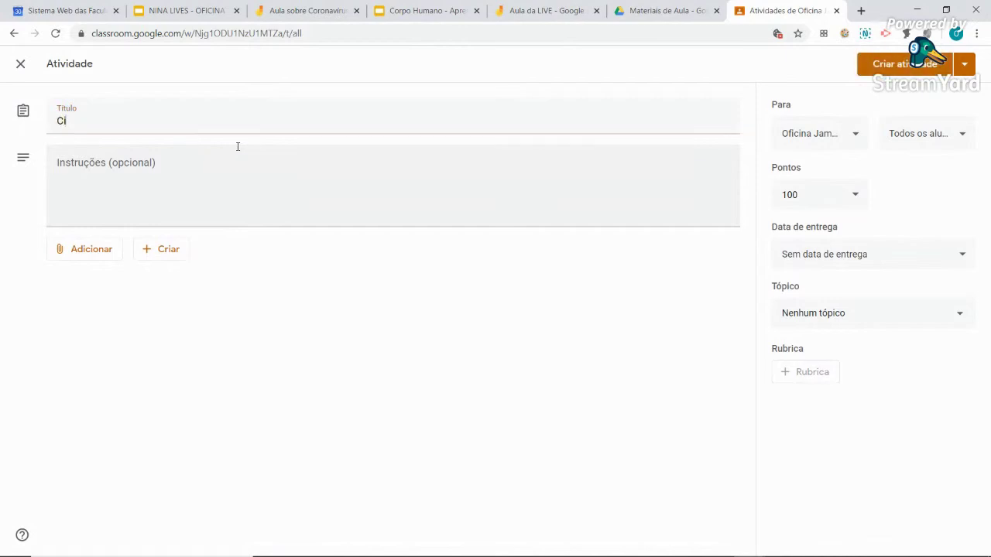
{"action": "type", "text": "clo do Corona V´p"}
{"action": "type", "text": "írus"}
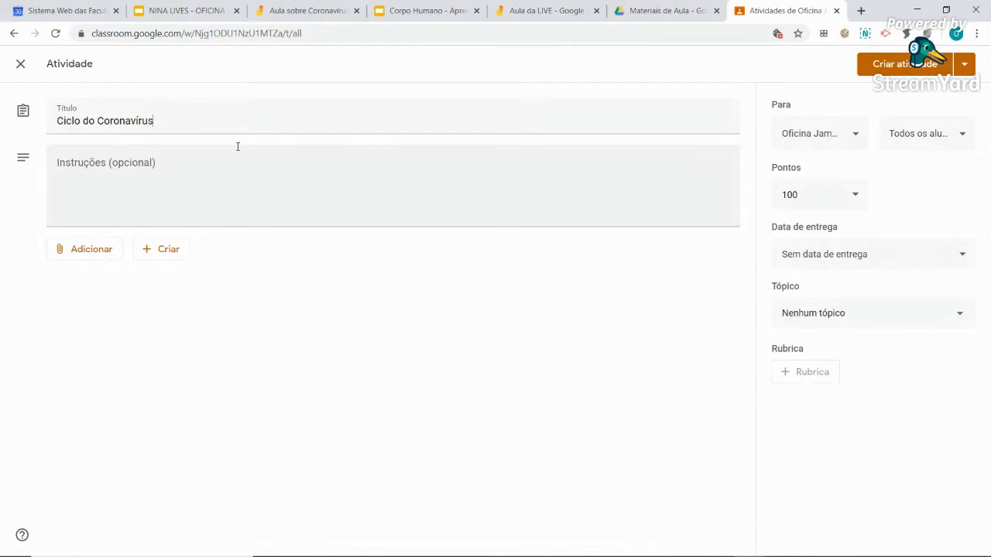
Set the assignment's due date to 4 May at 9:00.
{"action": "left_click", "coordinate": [920, 256]}
{"action": "left_click", "coordinate": [883, 307]}
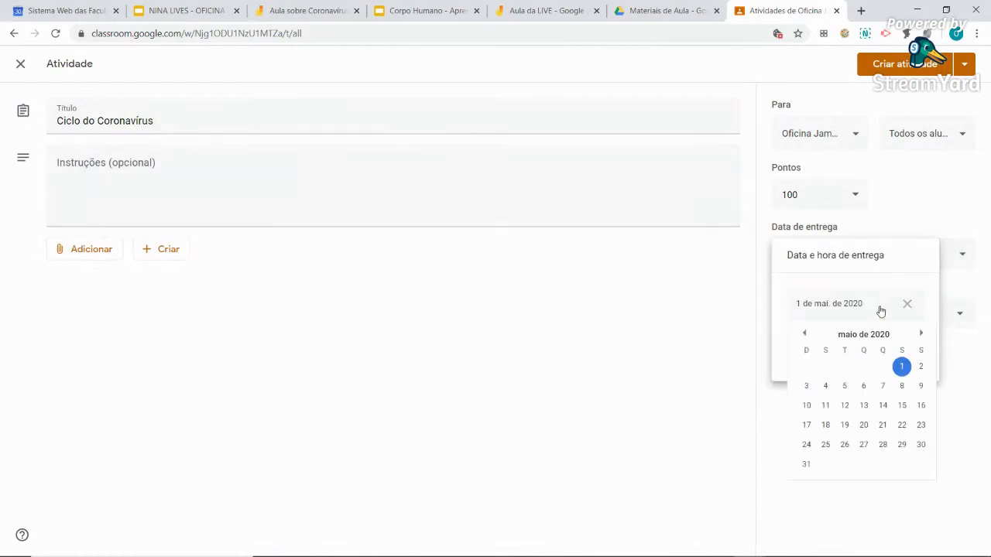
{"action": "left_click", "coordinate": [826, 391]}
{"action": "left_click", "coordinate": [825, 344]}
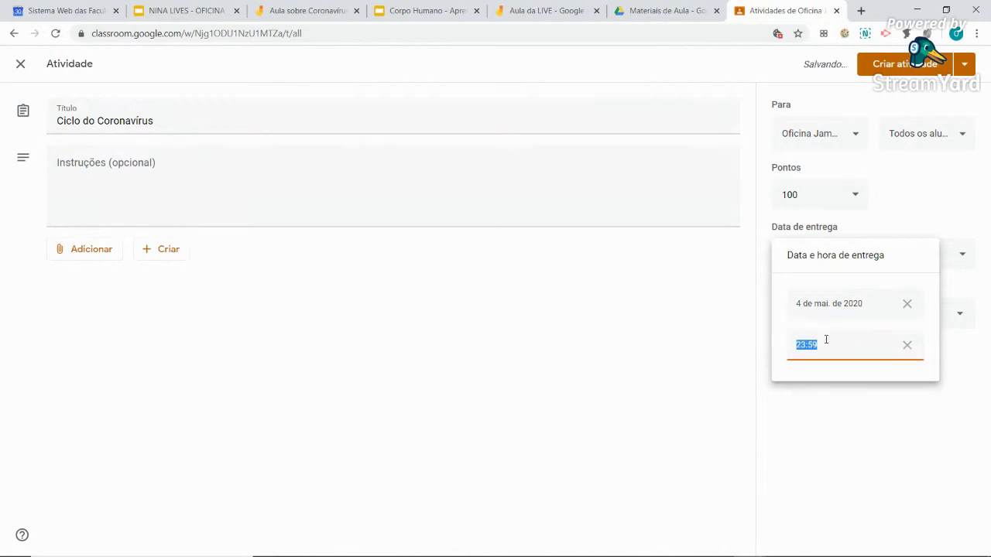
{"action": "type", "text": "9:00"}
{"action": "left_click", "coordinate": [863, 438]}
File it under topic Aula LIVE - 30/04 with instructions 'Clique no link abaixo'.
{"action": "left_click", "coordinate": [920, 326]}
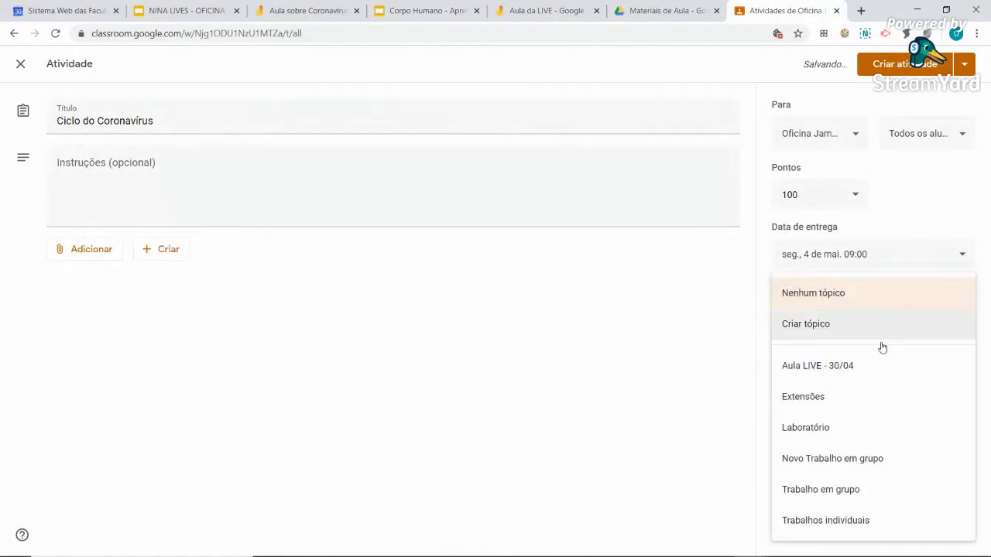
{"action": "left_click", "coordinate": [866, 365]}
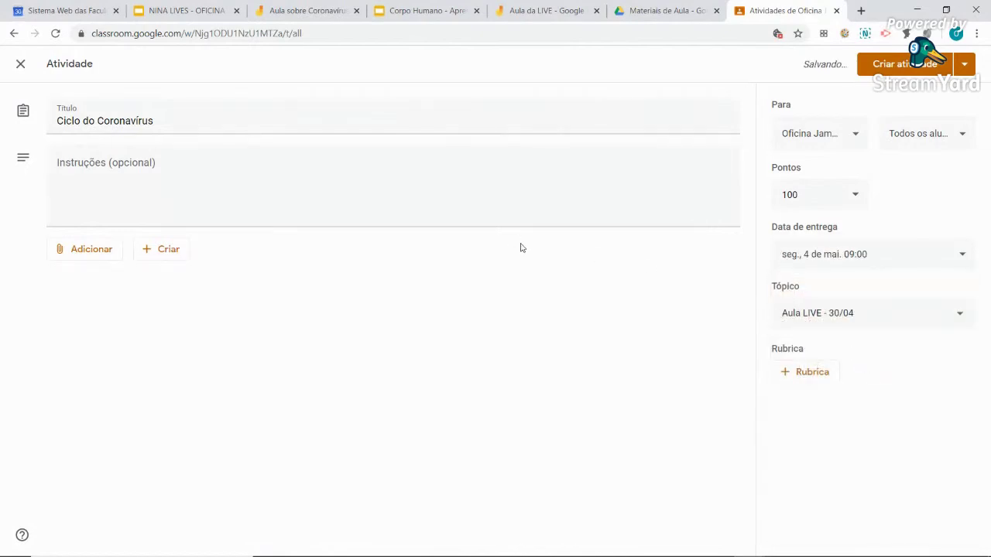
{"action": "left_click", "coordinate": [215, 203]}
{"action": "type", "text": "Clique no link abaixo."}
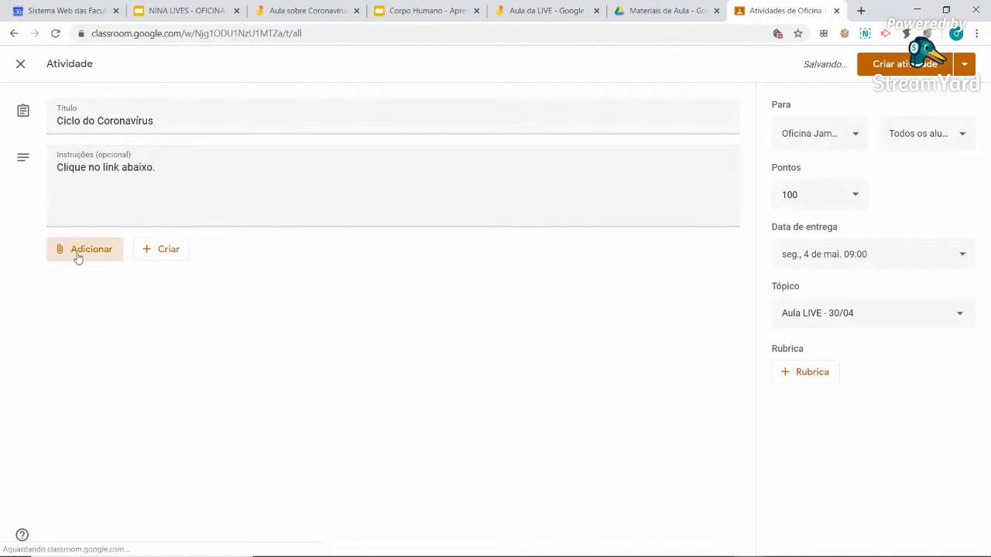
Attach the Aula sobre Coronavírus jam from Drive, letting students edit the file.
{"action": "left_click", "coordinate": [75, 254]}
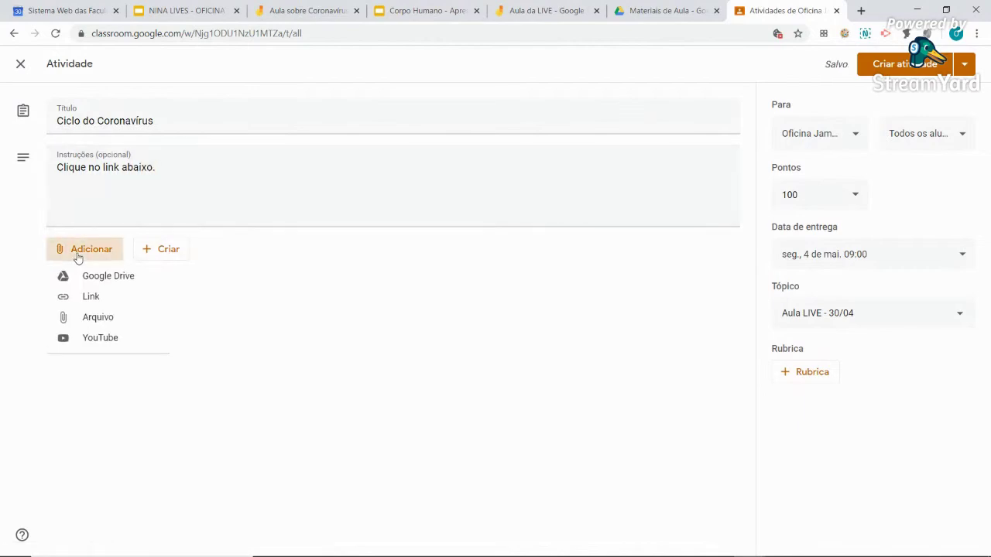
{"action": "left_click", "coordinate": [128, 278]}
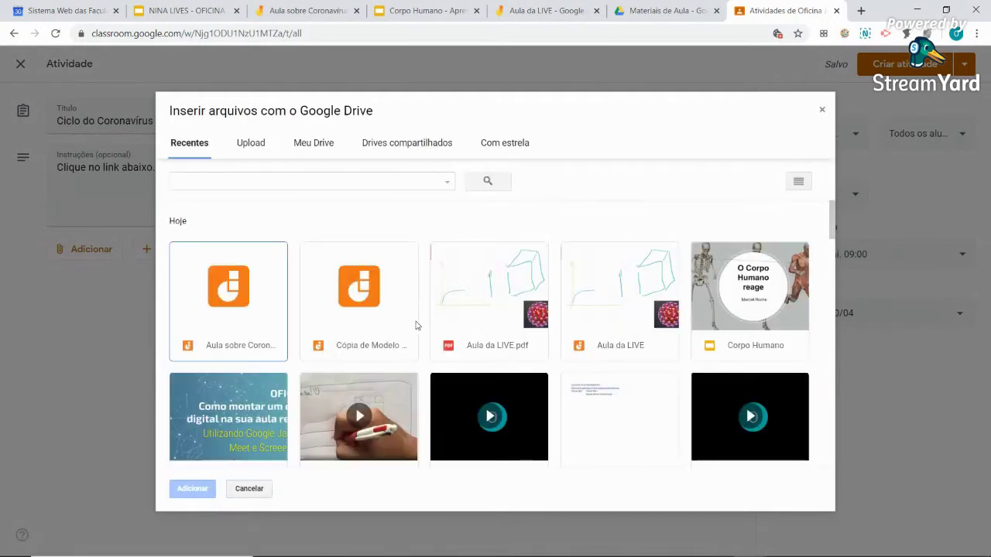
{"action": "left_click", "coordinate": [244, 325]}
{"action": "left_click", "coordinate": [206, 481]}
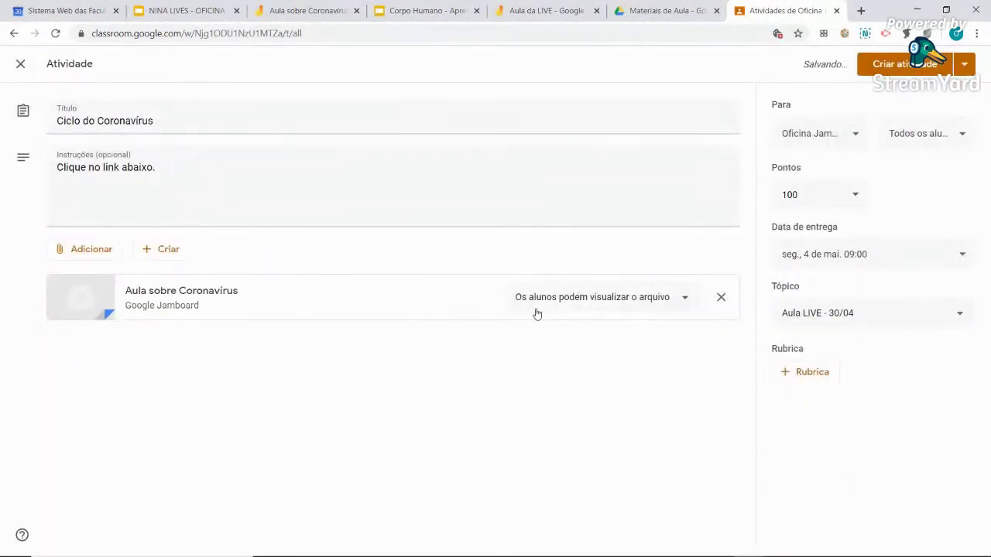
{"action": "left_click", "coordinate": [687, 300]}
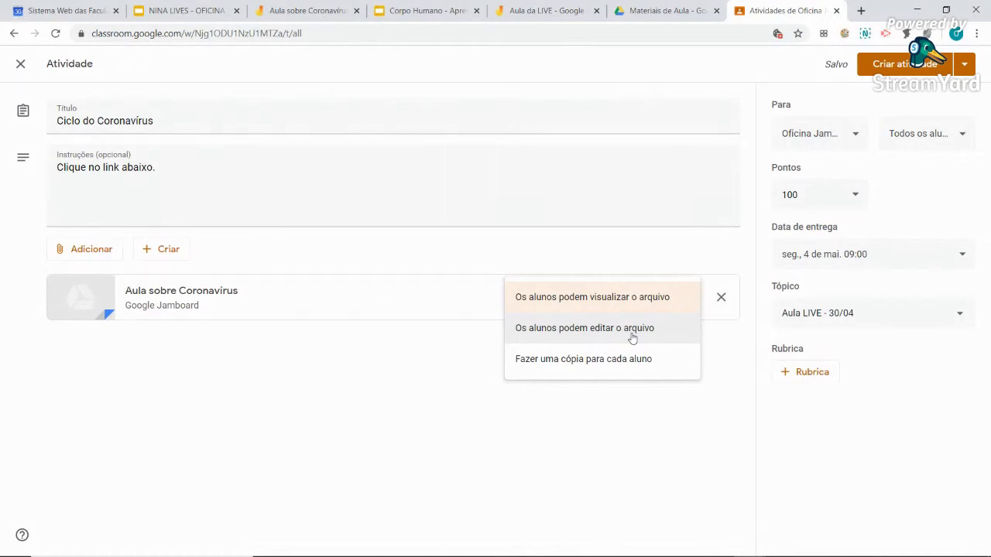
{"action": "left_click", "coordinate": [632, 331]}
Check the Aula da LIVE and Aula sobre Coronavírus jam tabs, then return to the draft.
{"action": "left_click", "coordinate": [522, 10]}
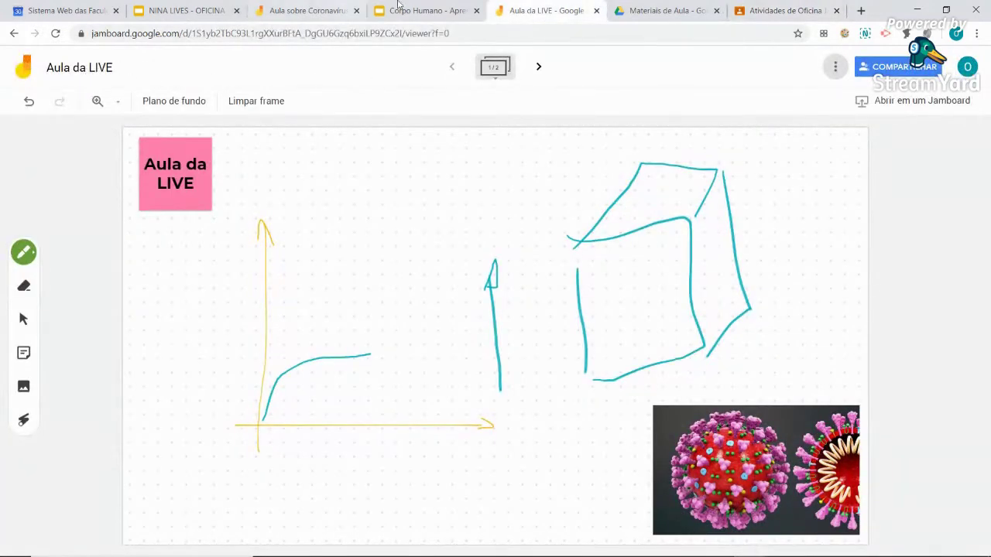
{"action": "left_click", "coordinate": [304, 10]}
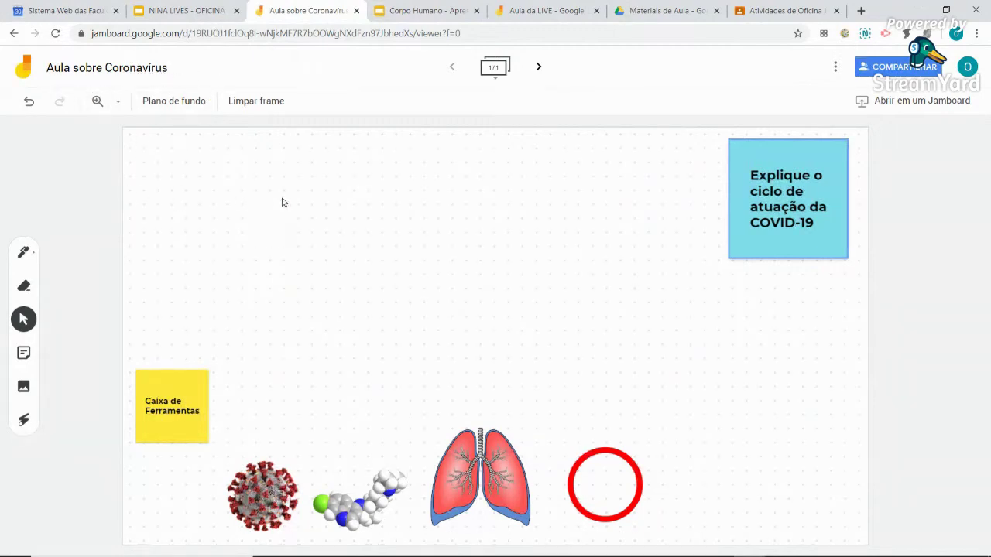
{"action": "left_click", "coordinate": [546, 11]}
{"action": "left_click", "coordinate": [739, 13]}
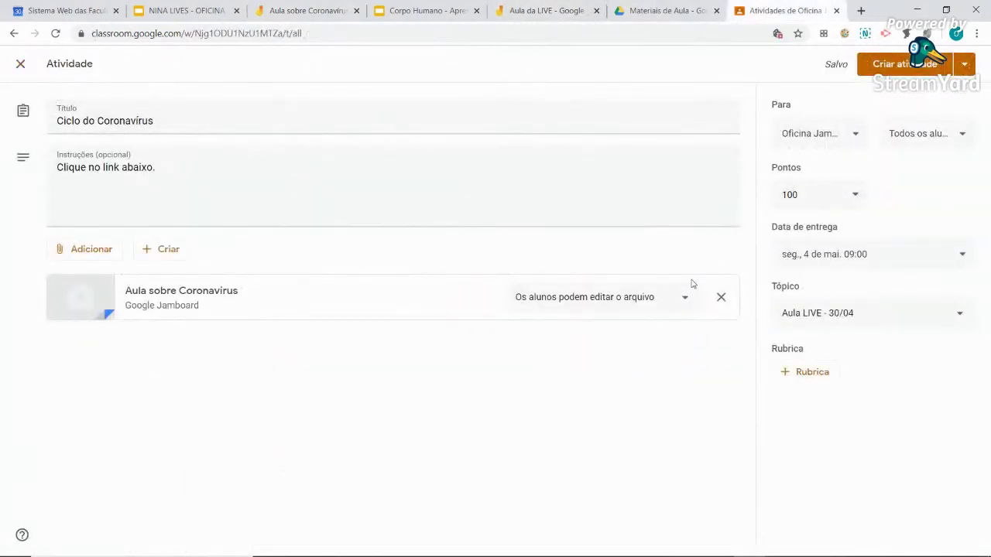
Give each student a copy of the attached jam and post the assignment.
{"action": "left_click", "coordinate": [962, 133]}
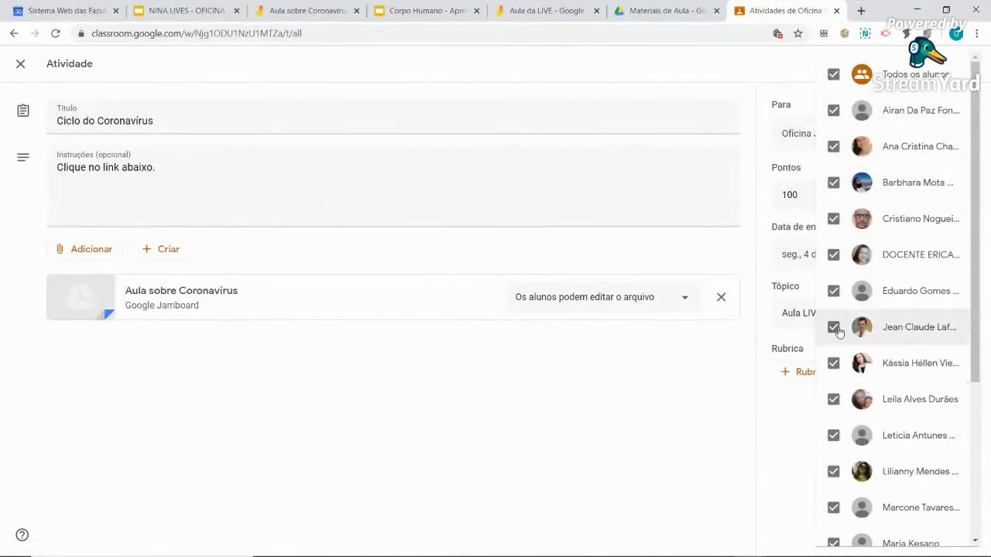
{"action": "left_click", "coordinate": [656, 189]}
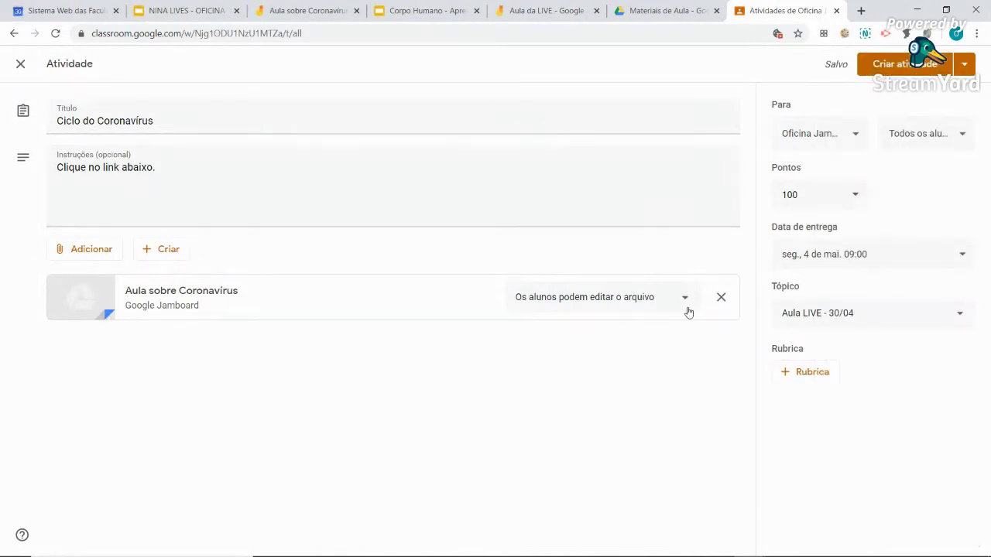
{"action": "left_click", "coordinate": [685, 302]}
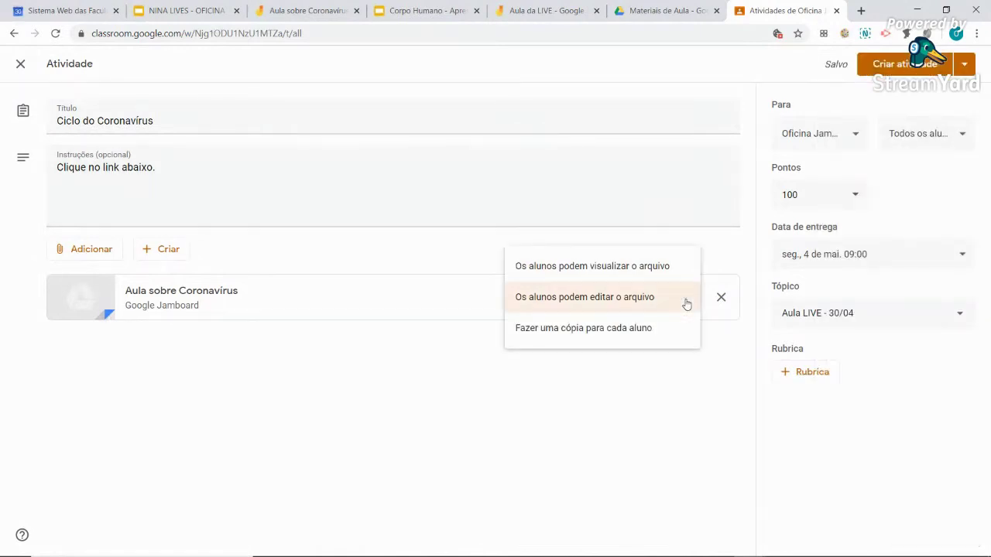
{"action": "left_click", "coordinate": [632, 329]}
{"action": "left_click", "coordinate": [503, 190]}
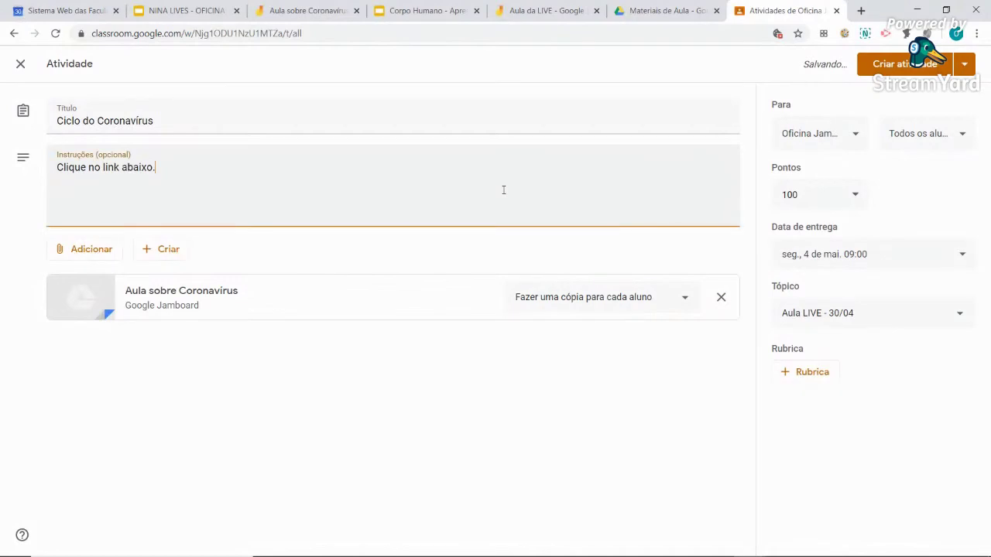
{"action": "left_click", "coordinate": [911, 68]}
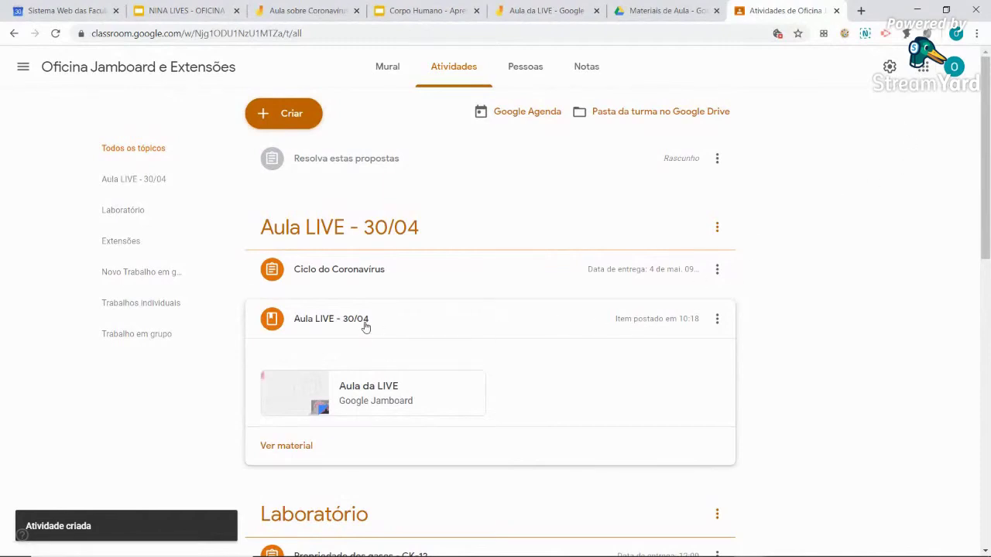
View the Ciclo do Coronavírus student work overview, then close the Aula da LIVE tab.
{"action": "left_click", "coordinate": [354, 282]}
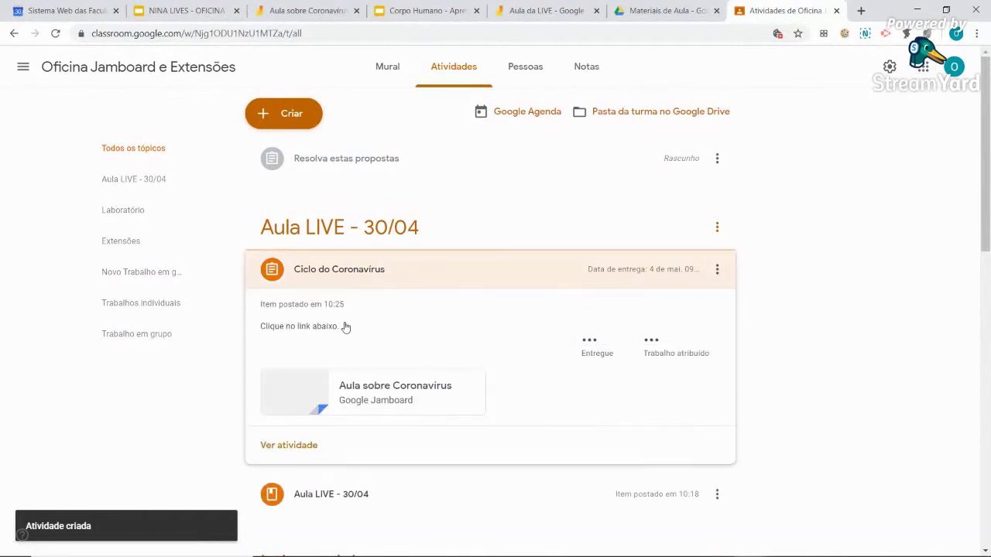
{"action": "left_click", "coordinate": [299, 446]}
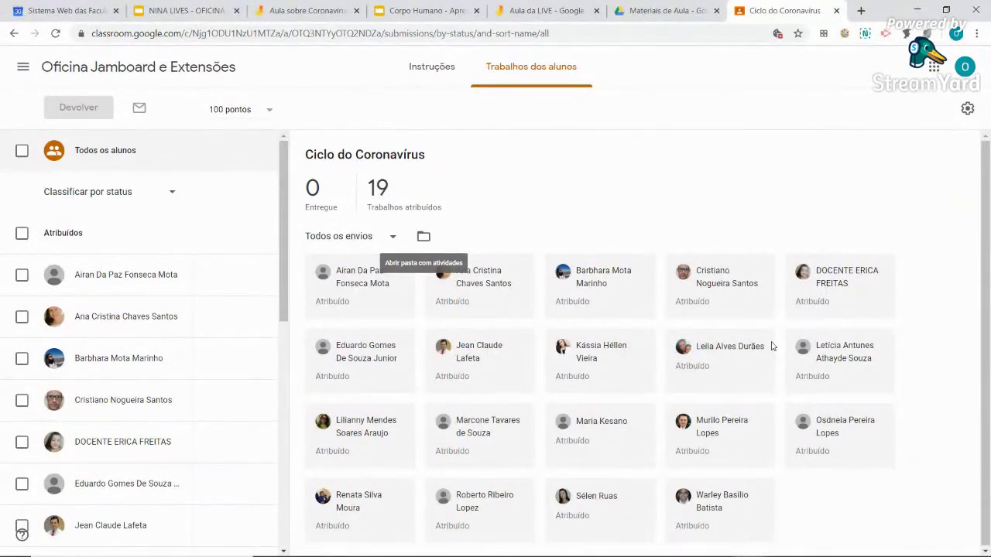
{"action": "left_click", "coordinate": [595, 11]}
{"action": "left_click", "coordinate": [214, 11]}
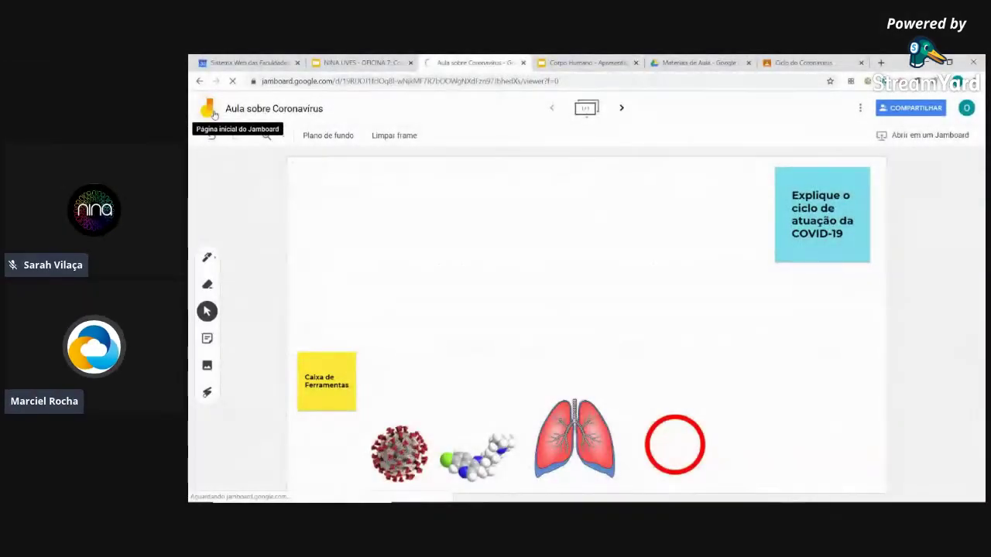
Go to the Jamboard home page and browse the list of recent jams.
{"action": "left_click", "coordinate": [206, 107]}
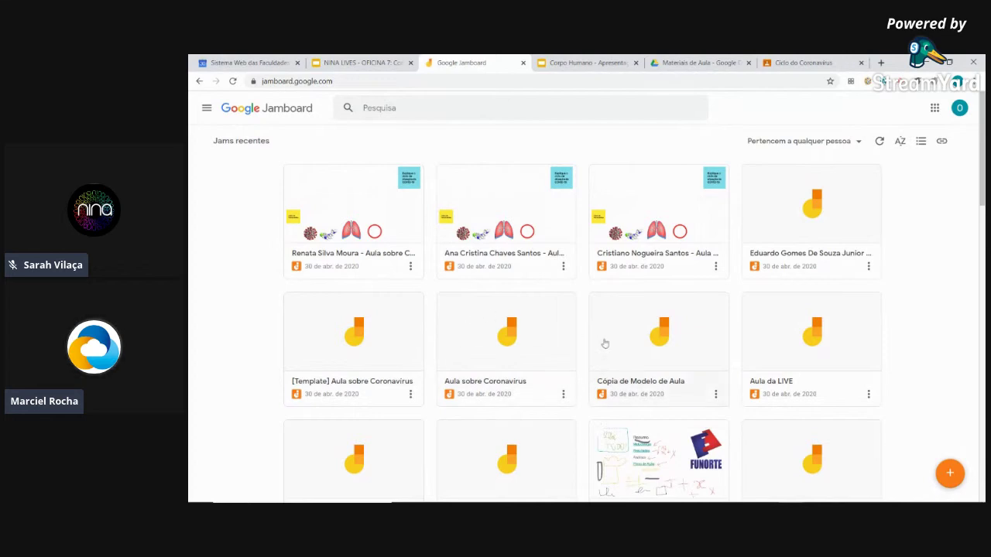
{"action": "scroll", "coordinate": [602, 344], "scroll_direction": "down", "scroll_amount": 2}
{"action": "scroll", "coordinate": [603, 342], "scroll_direction": "down", "scroll_amount": 1}
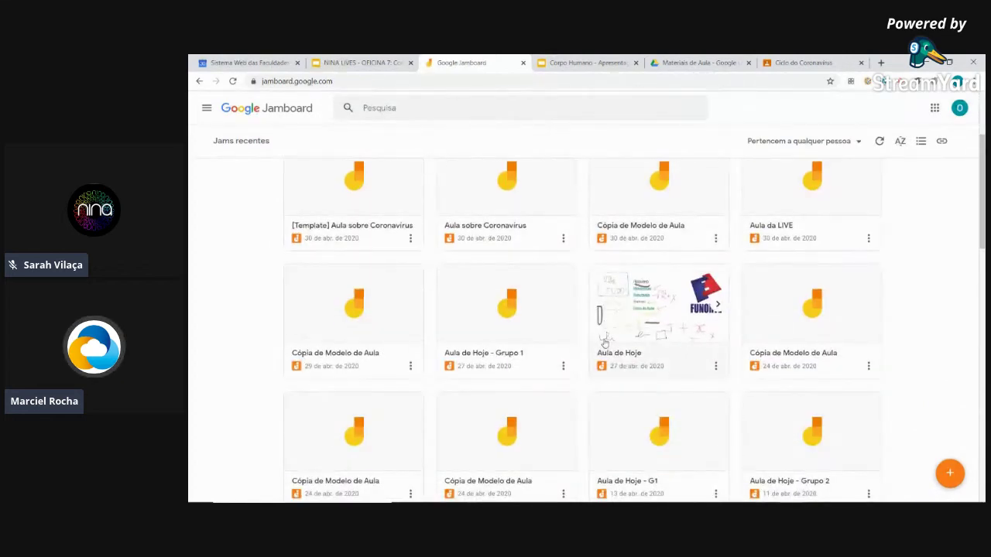
{"action": "scroll", "coordinate": [604, 342], "scroll_direction": "up", "scroll_amount": 2}
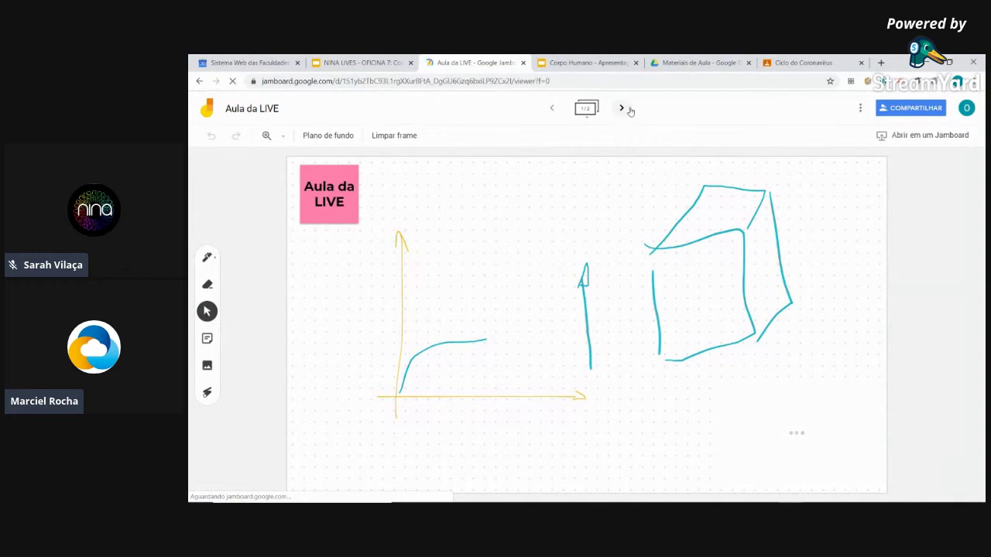
Move to the next frame and give it a dotted background.
{"action": "left_click", "coordinate": [623, 110]}
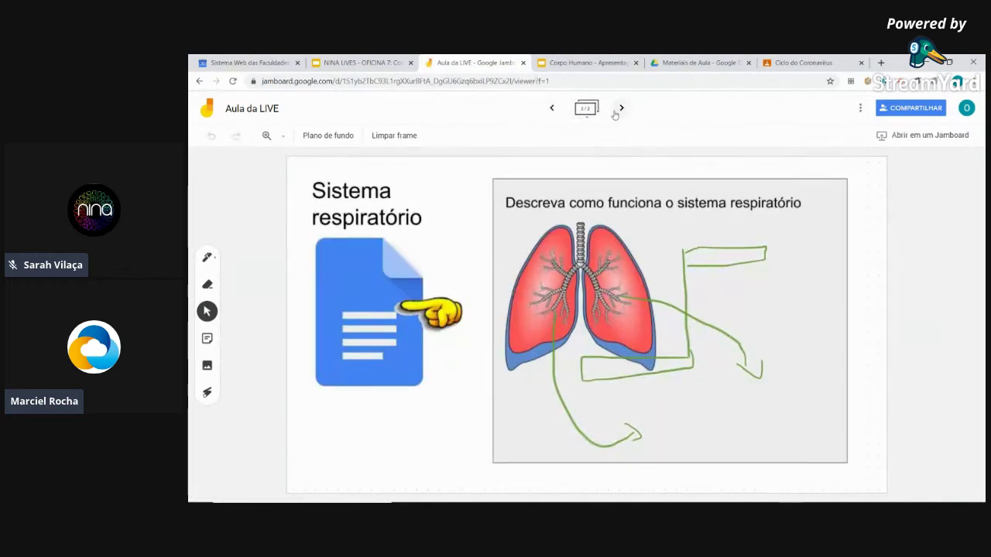
{"action": "left_click", "coordinate": [617, 112]}
{"action": "left_click", "coordinate": [310, 137]}
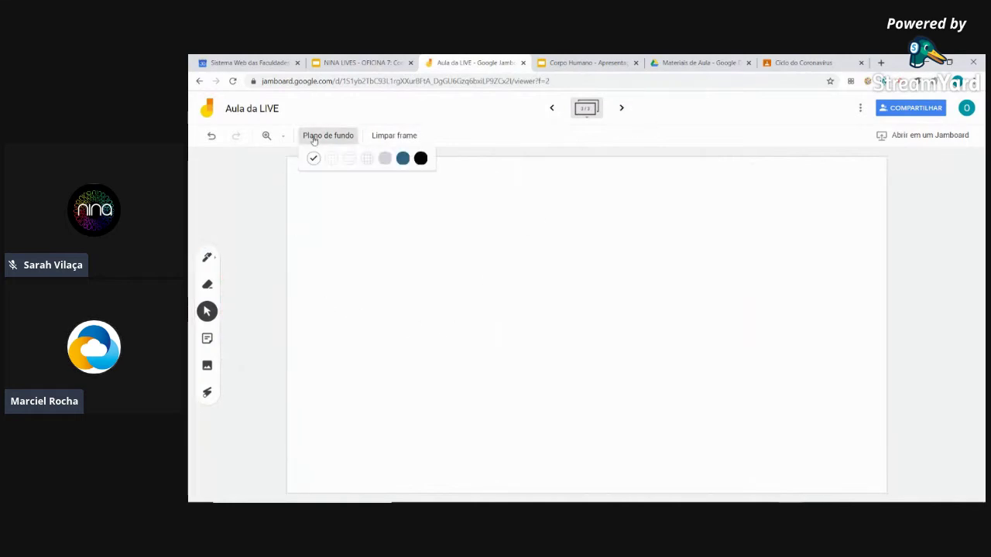
{"action": "left_click", "coordinate": [327, 160]}
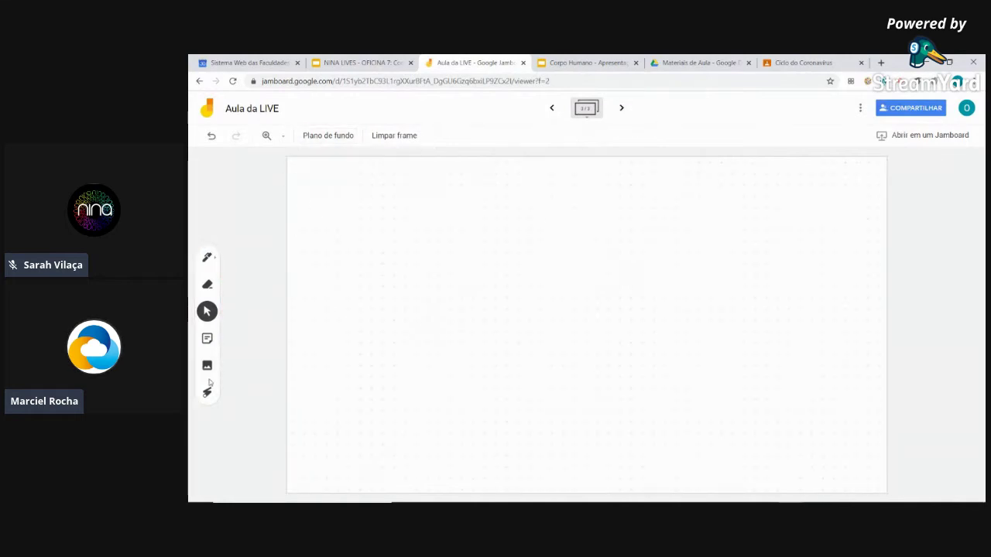
Handwrite √x² + 1 on the frame with a teal pen.
{"action": "left_click", "coordinate": [208, 256]}
{"action": "left_click", "coordinate": [215, 262]}
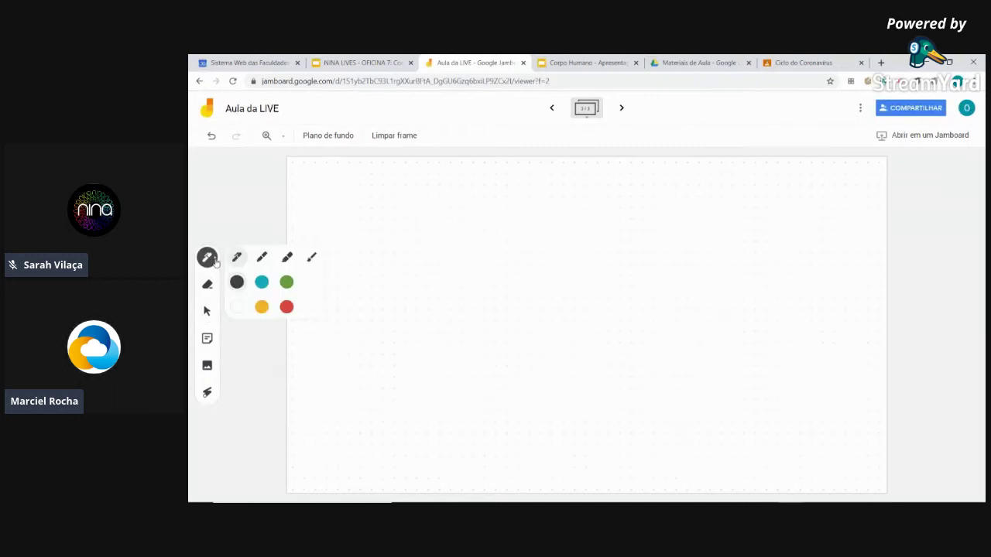
{"action": "left_click", "coordinate": [261, 283]}
{"action": "mouse_move", "coordinate": [339, 263]}
{"action": "left_mouse_down"}
{"action": "mouse_move", "coordinate": [351, 241]}
{"action": "mouse_move", "coordinate": [428, 231]}
{"action": "mouse_move", "coordinate": [431, 263]}
{"action": "mouse_move", "coordinate": [413, 265]}
{"action": "mouse_move", "coordinate": [419, 291]}
{"action": "left_mouse_up"}
{"action": "mouse_move", "coordinate": [410, 246]}
{"action": "left_mouse_down"}
{"action": "mouse_move", "coordinate": [420, 241]}
{"action": "mouse_move", "coordinate": [419, 256]}
{"action": "mouse_move", "coordinate": [448, 269]}
{"action": "left_mouse_up"}
{"action": "mouse_move", "coordinate": [461, 233]}
{"action": "left_mouse_down"}
{"action": "mouse_move", "coordinate": [473, 289]}
{"action": "mouse_move", "coordinate": [486, 290]}
{"action": "left_mouse_up"}
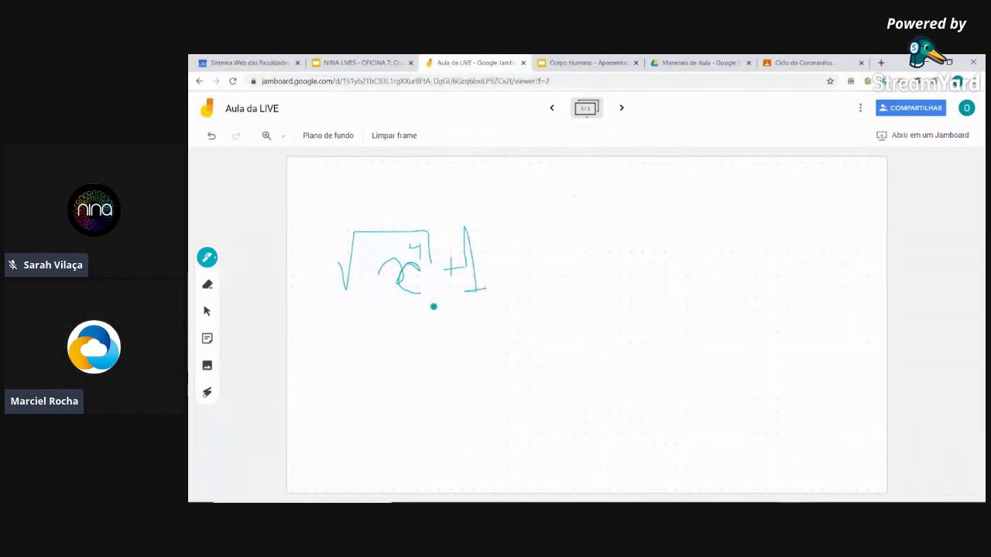
{"action": "left_click", "coordinate": [207, 339]}
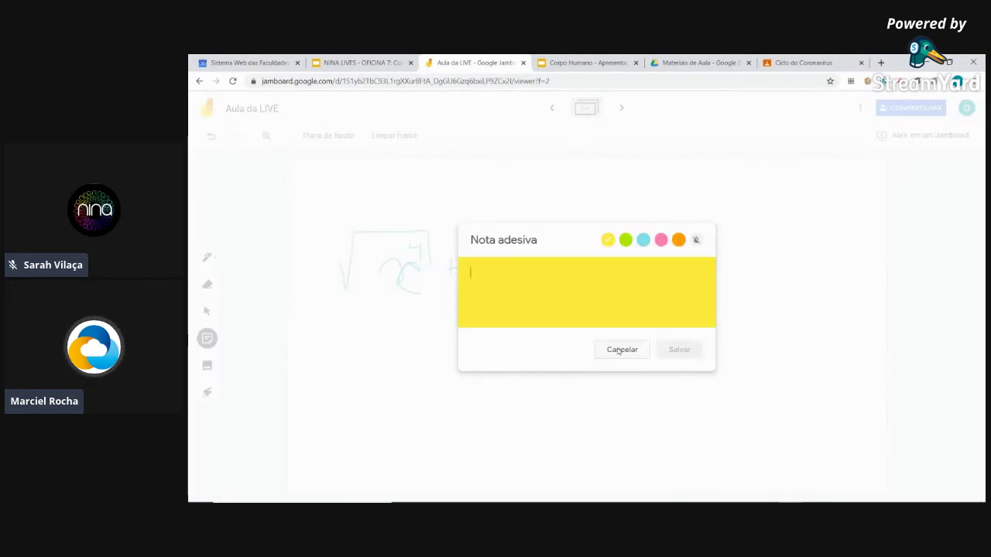
Cancel the sticky note and search Google images for 'integral'.
{"action": "left_click", "coordinate": [620, 348]}
{"action": "left_click", "coordinate": [207, 365]}
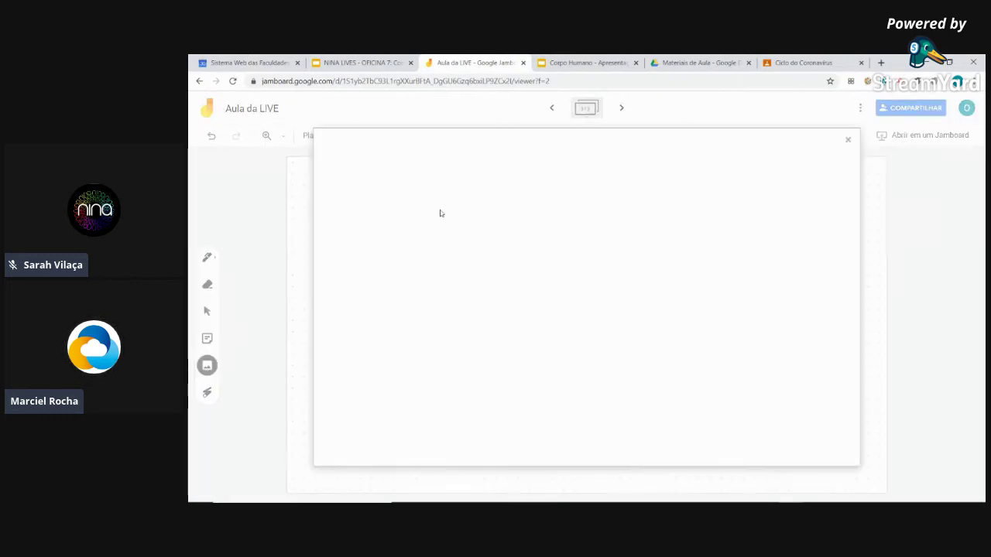
{"action": "left_click", "coordinate": [438, 175]}
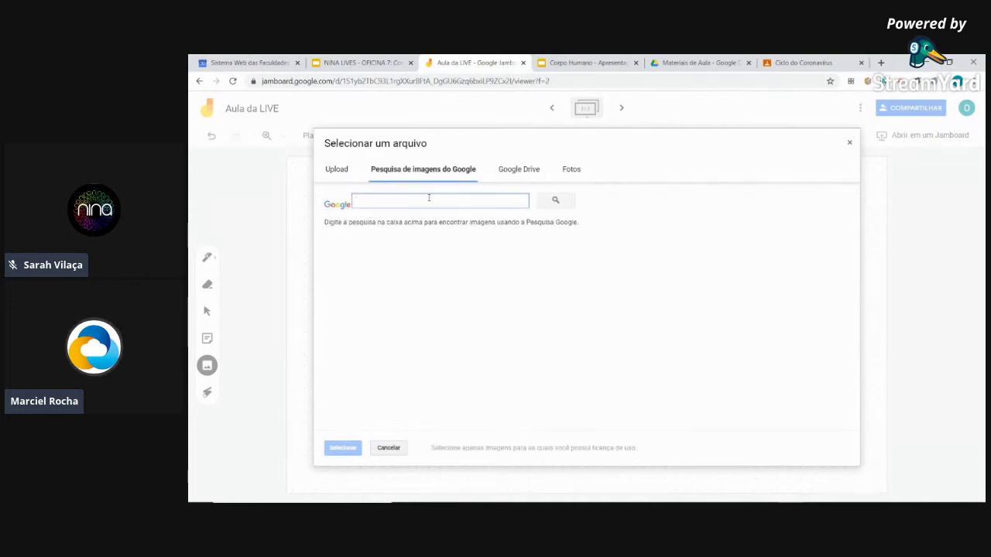
{"action": "left_click", "coordinate": [429, 198]}
{"action": "type", "text": "integral"}
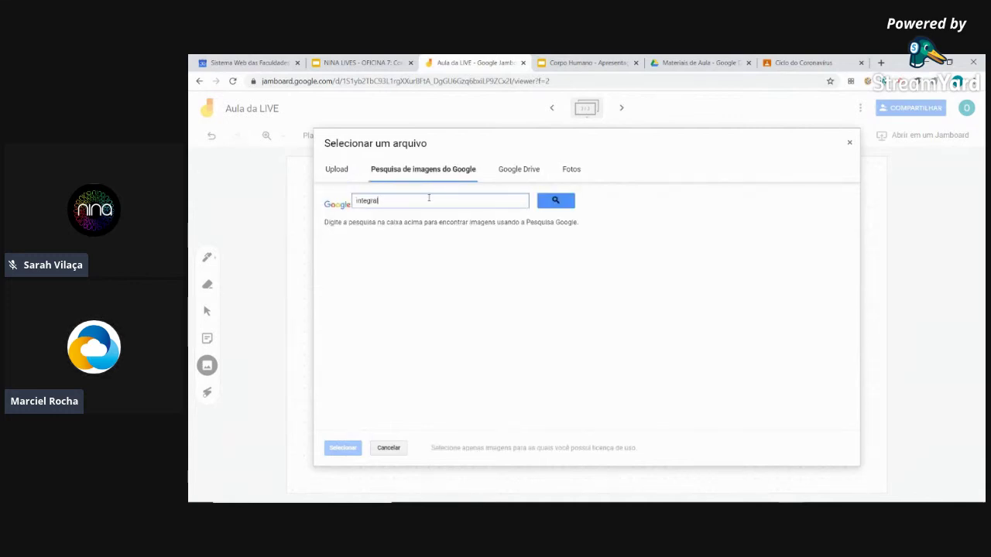
{"action": "key", "text": "Return"}
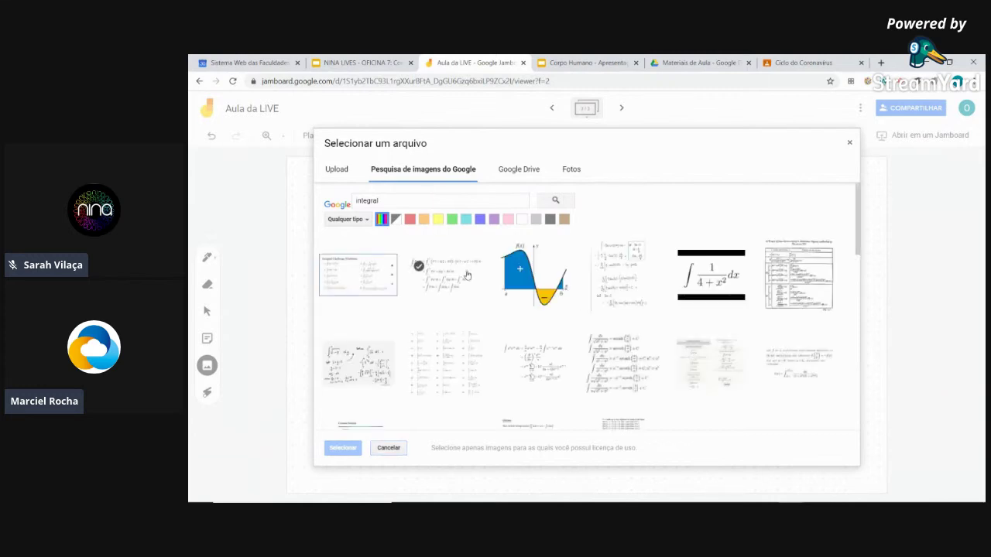
{"action": "scroll", "coordinate": [488, 294], "scroll_direction": "down", "scroll_amount": 5}
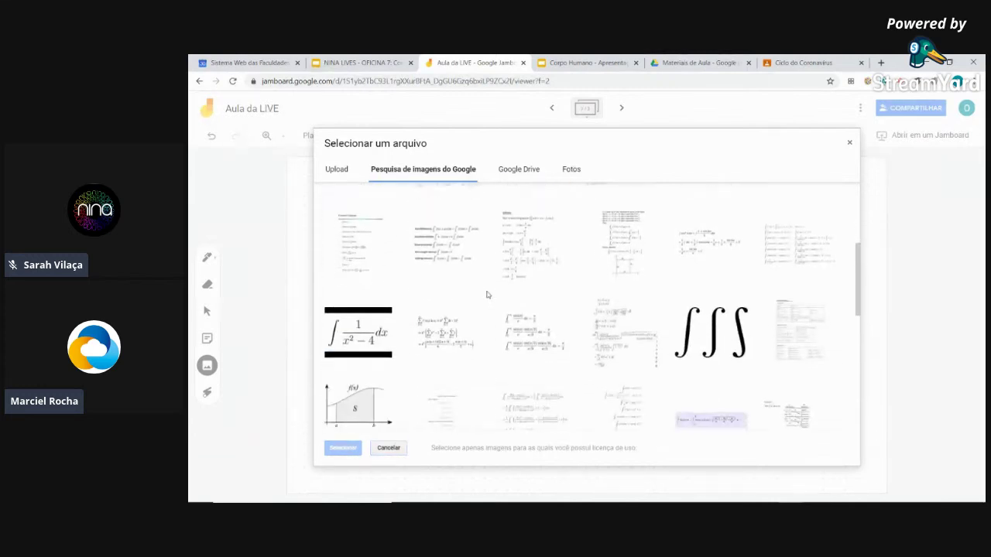
{"action": "scroll", "coordinate": [488, 294], "scroll_direction": "down", "scroll_amount": 3}
Insert the tall integral-sign image and place it below the handwritten expression.
{"action": "left_click", "coordinate": [356, 352]}
{"action": "left_click", "coordinate": [344, 448]}
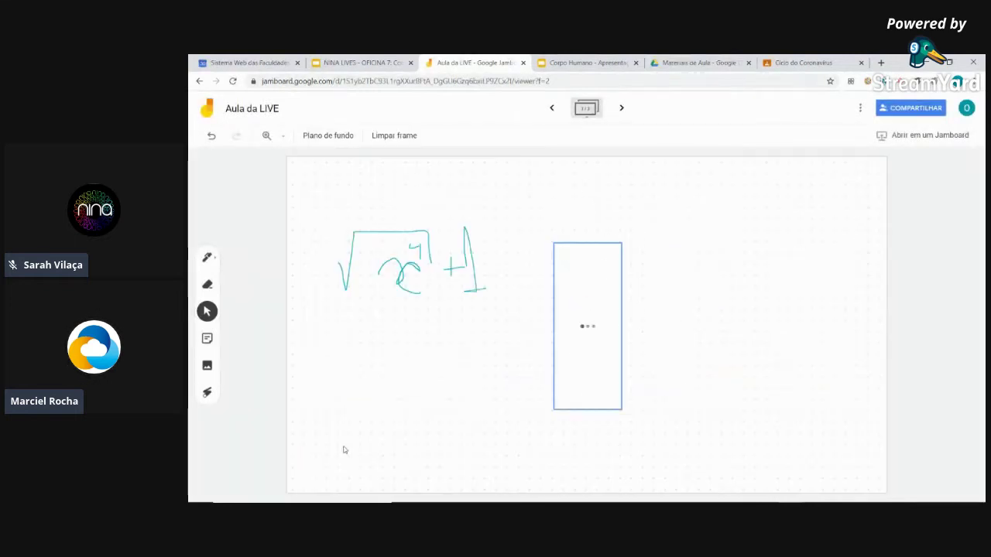
{"action": "left_click_drag", "start_coordinate": [592, 327], "coordinate": [387, 397]}
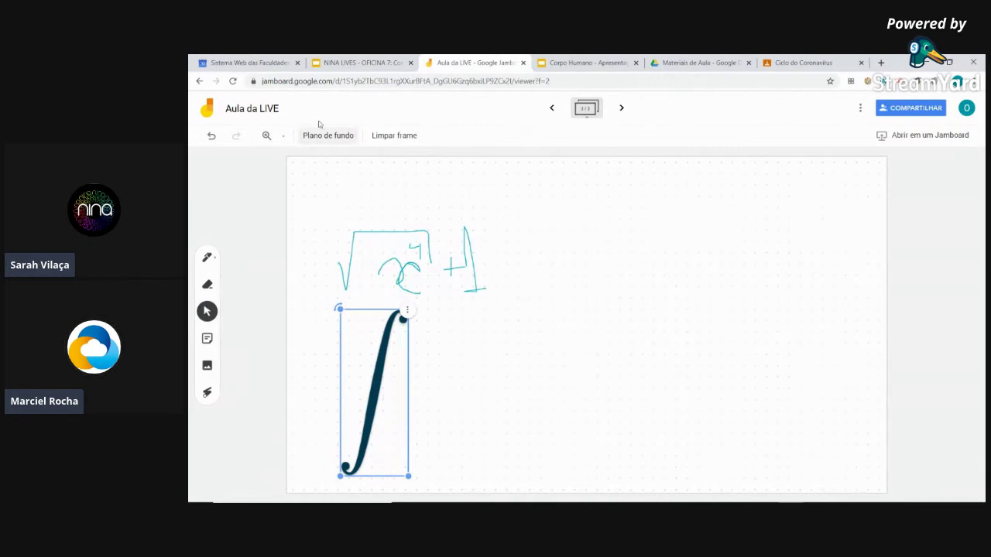
{"action": "left_click", "coordinate": [366, 63]}
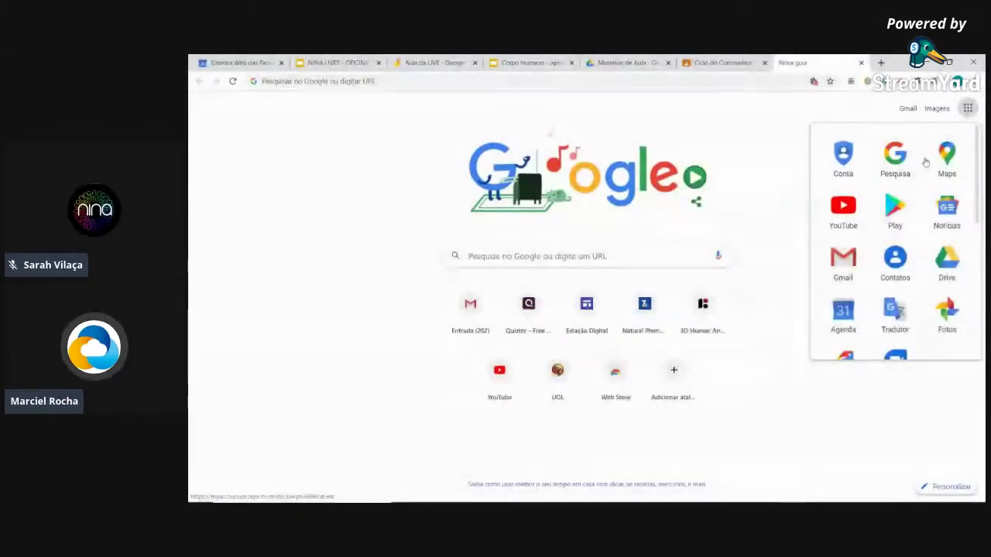
Open Google Docs from the apps list and start a blank document.
{"action": "scroll", "coordinate": [864, 268], "scroll_direction": "down", "scroll_amount": 1}
{"action": "scroll", "coordinate": [861, 259], "scroll_direction": "down", "scroll_amount": 3}
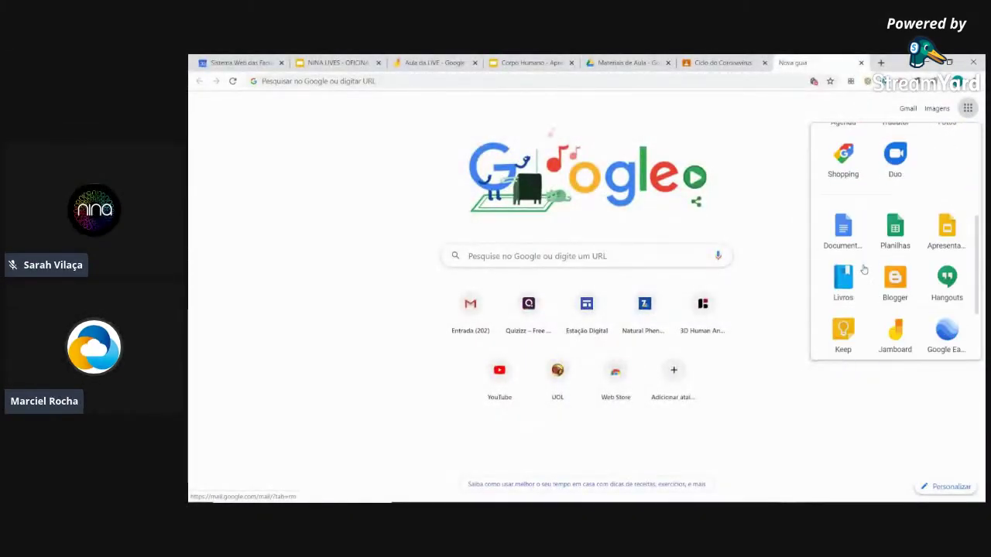
{"action": "left_click", "coordinate": [854, 237]}
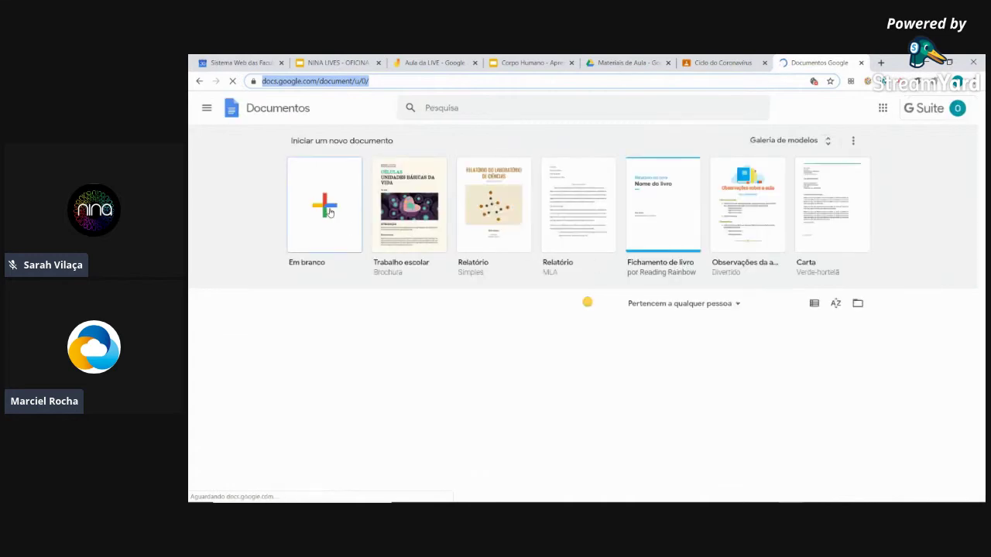
{"action": "left_click", "coordinate": [325, 206]}
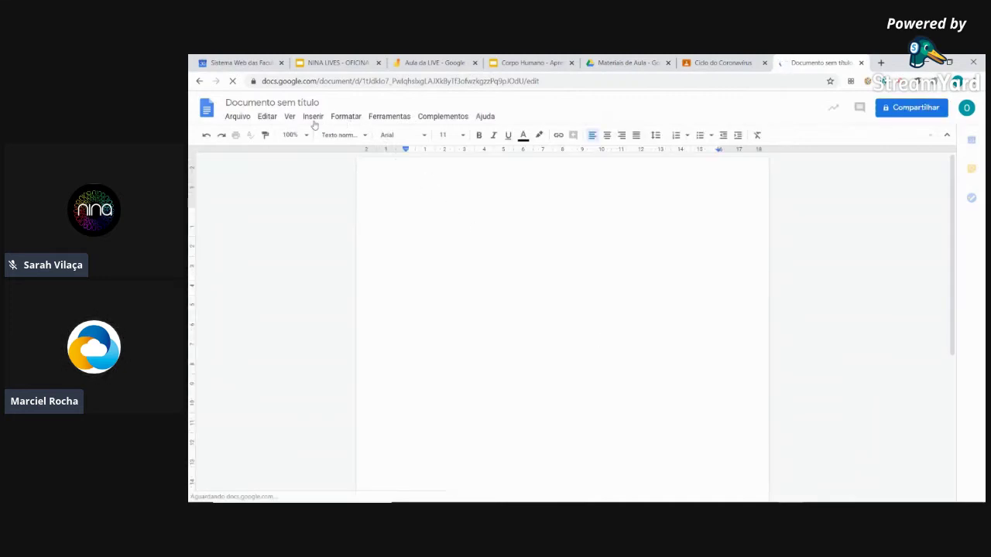
Insert an equation with a fraction on the document's first line.
{"action": "left_click", "coordinate": [312, 118]}
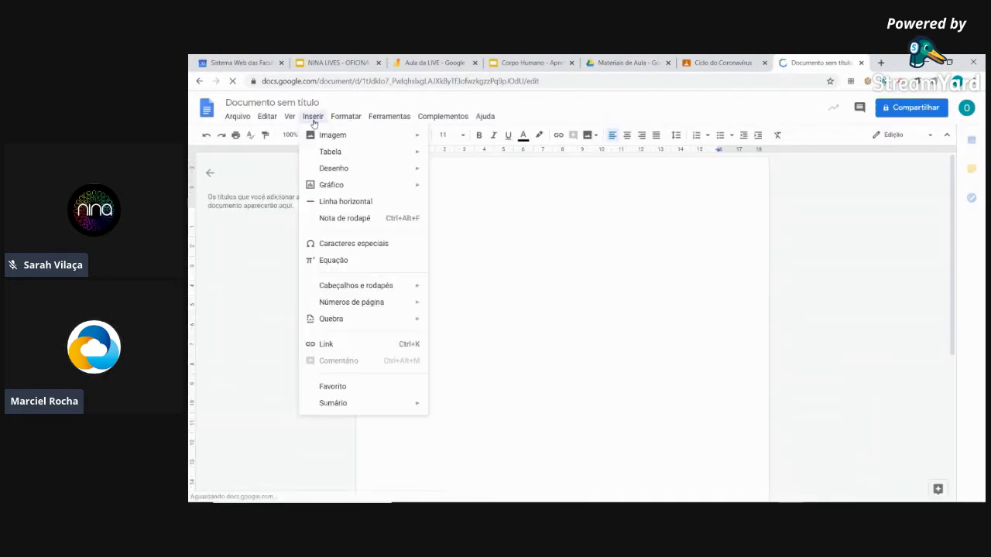
{"action": "left_click", "coordinate": [348, 261]}
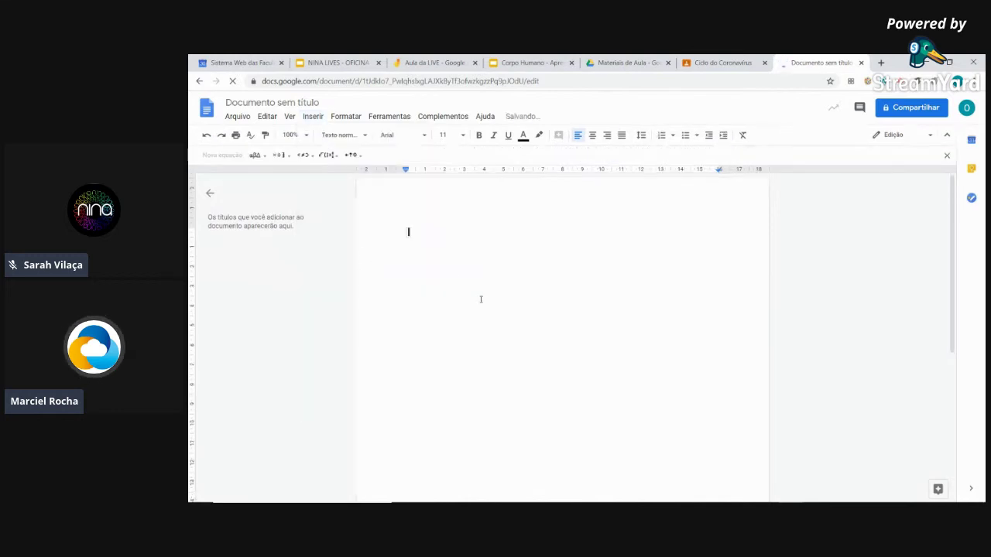
{"action": "left_click", "coordinate": [360, 155]}
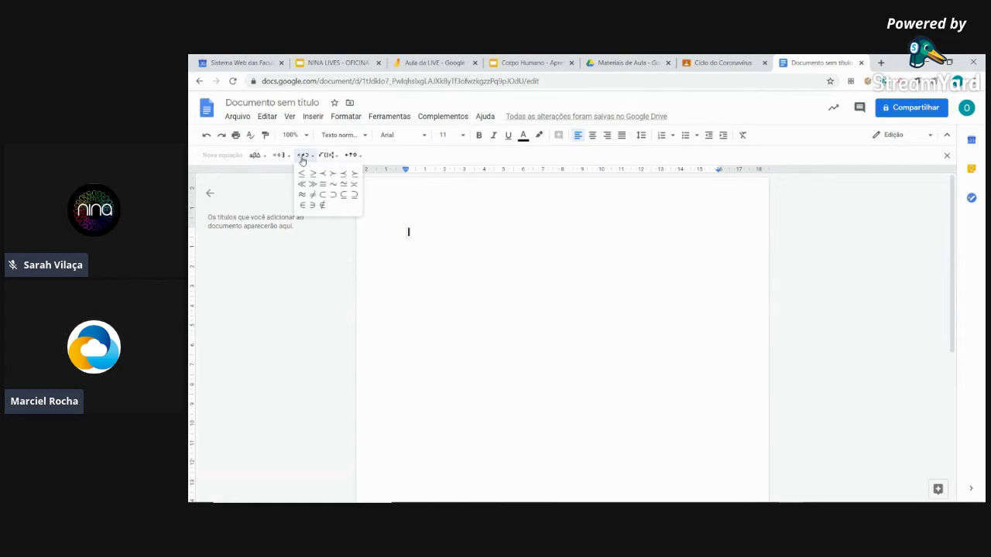
{"action": "mouse_move", "coordinate": [278, 163]}
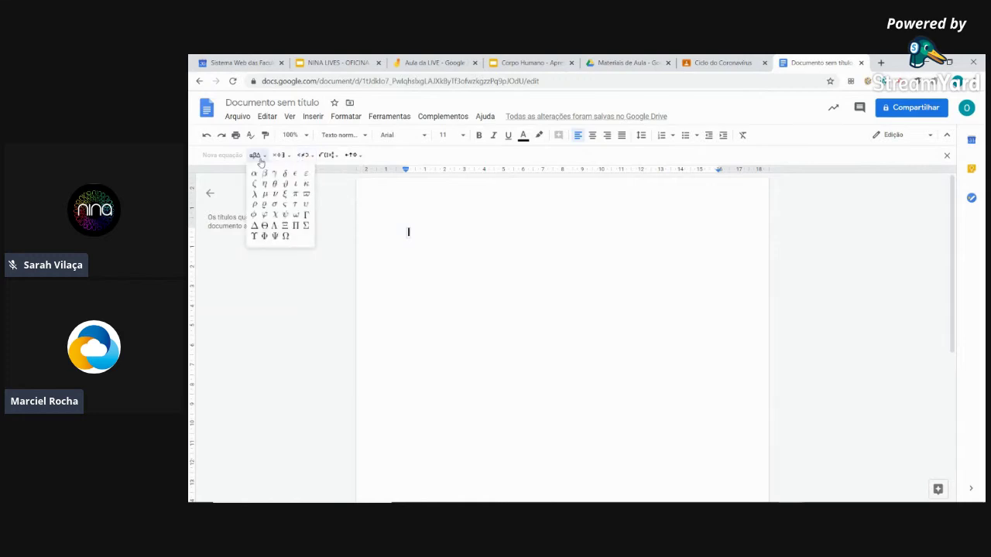
{"action": "mouse_move", "coordinate": [333, 163]}
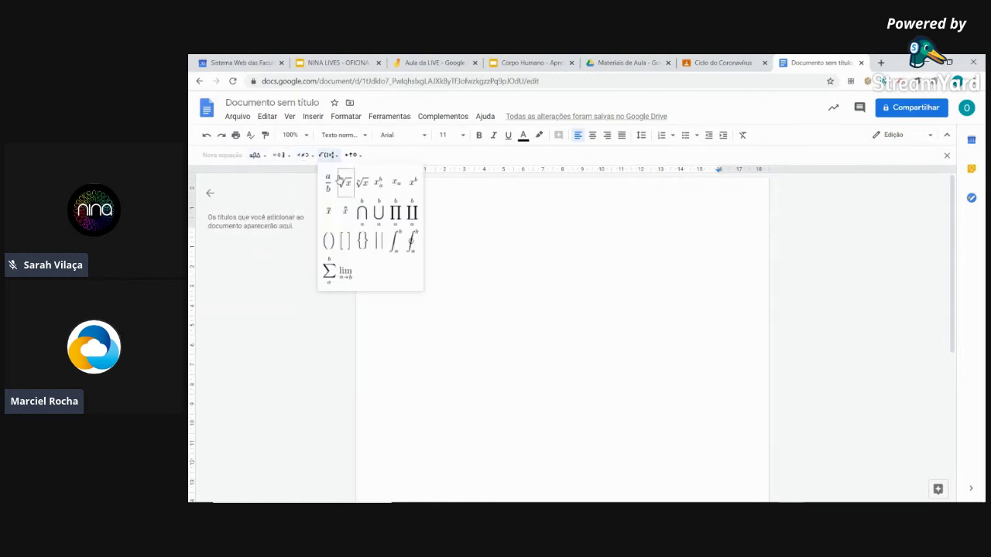
{"action": "left_click", "coordinate": [338, 189]}
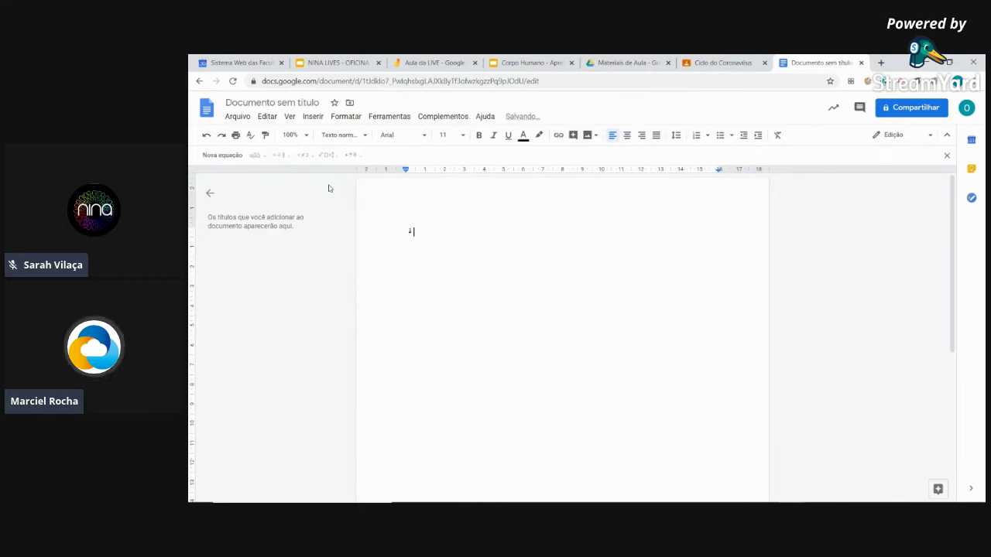
{"action": "left_click", "coordinate": [400, 216]}
Enlarge the 3/4 equation to font size 60.
{"action": "left_click", "coordinate": [462, 136]}
{"action": "left_click", "coordinate": [448, 335]}
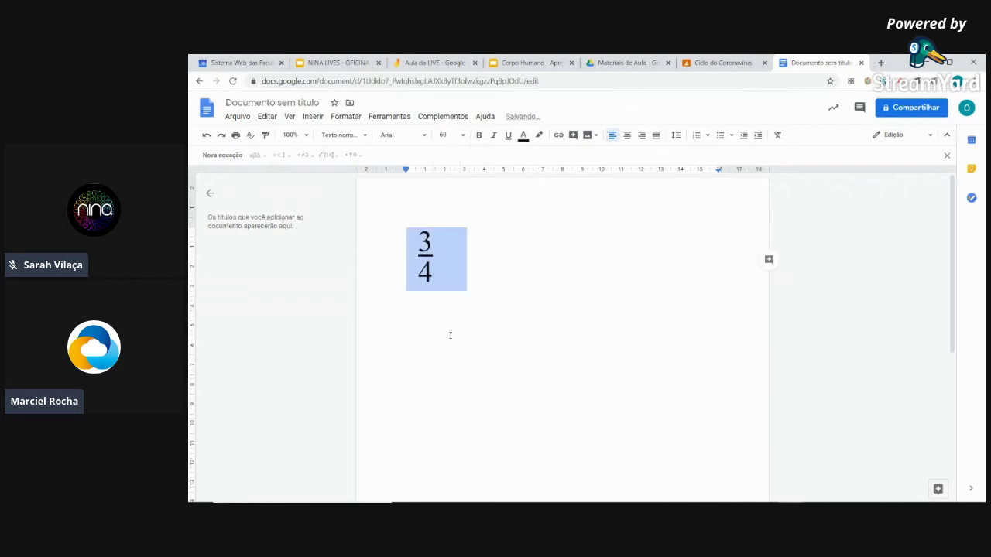
{"action": "left_click", "coordinate": [462, 251]}
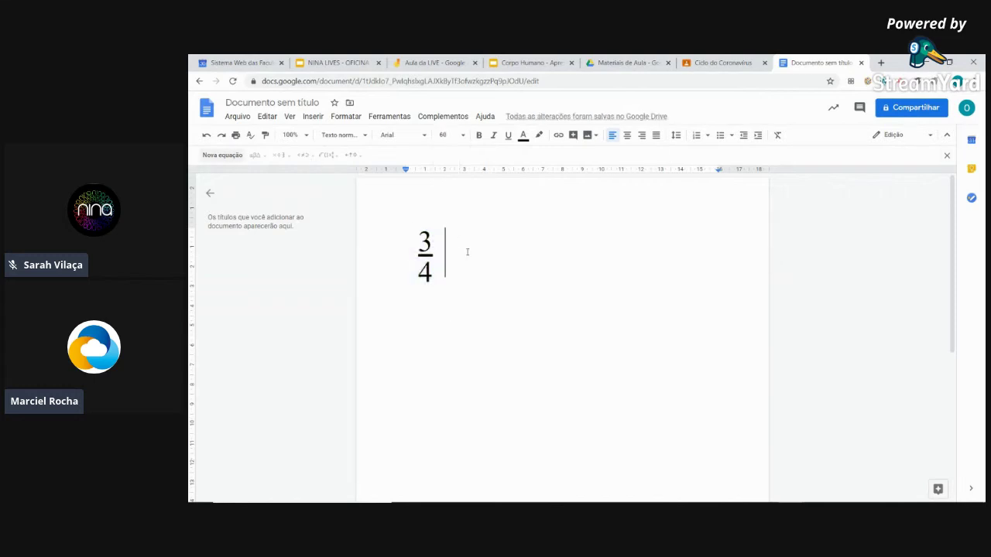
Reopen the 3/4 equation and change the denominator to 4√x.
{"action": "left_click", "coordinate": [435, 250]}
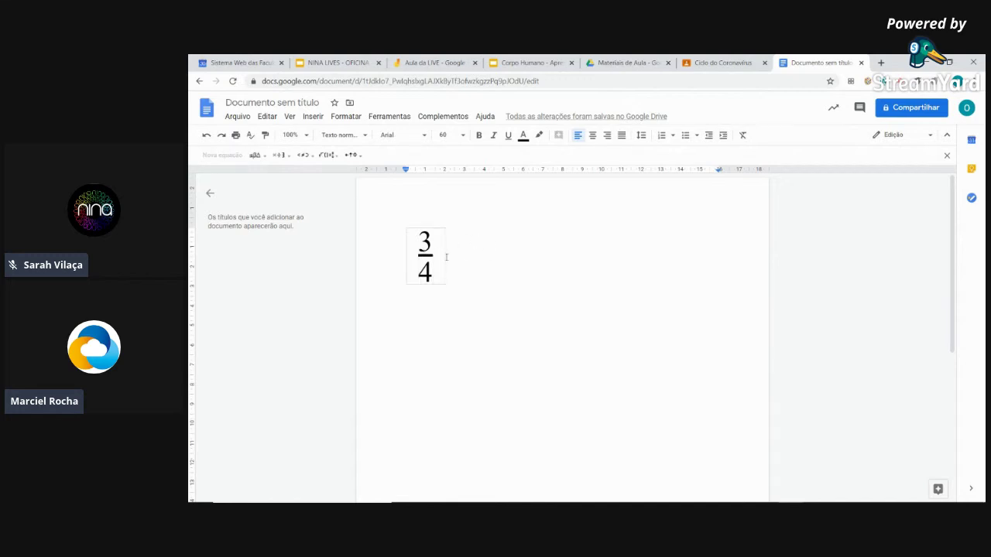
{"action": "left_click", "coordinate": [304, 156]}
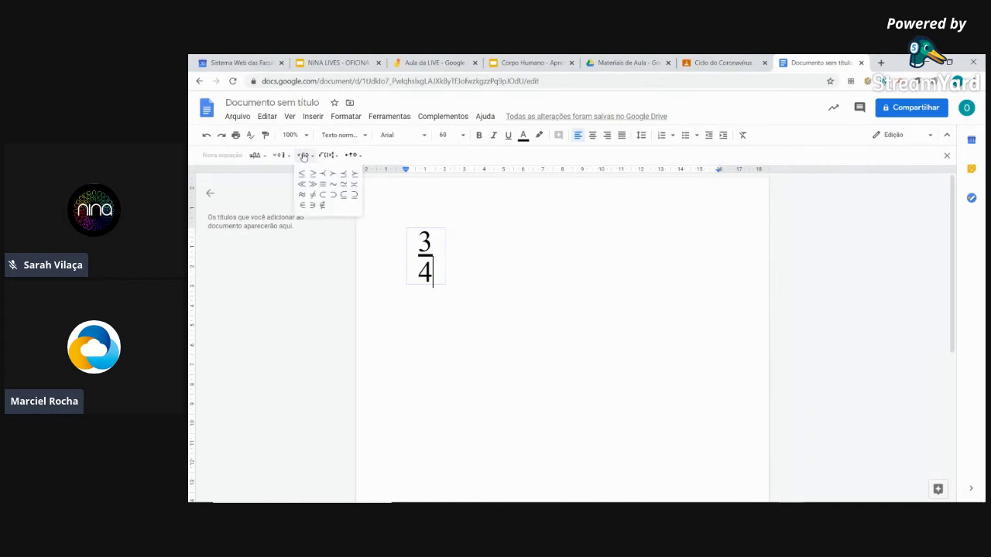
{"action": "left_click", "coordinate": [327, 154]}
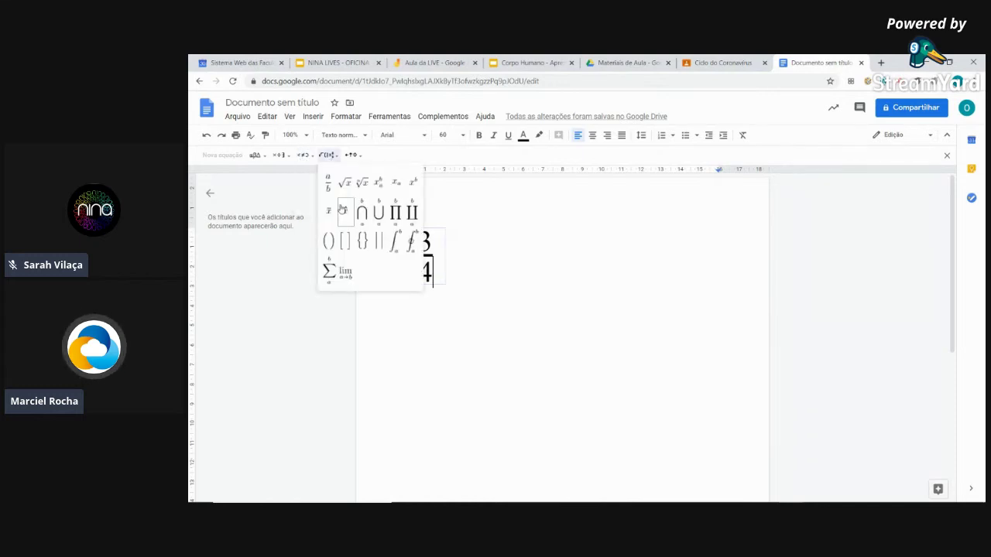
{"action": "left_click", "coordinate": [344, 187]}
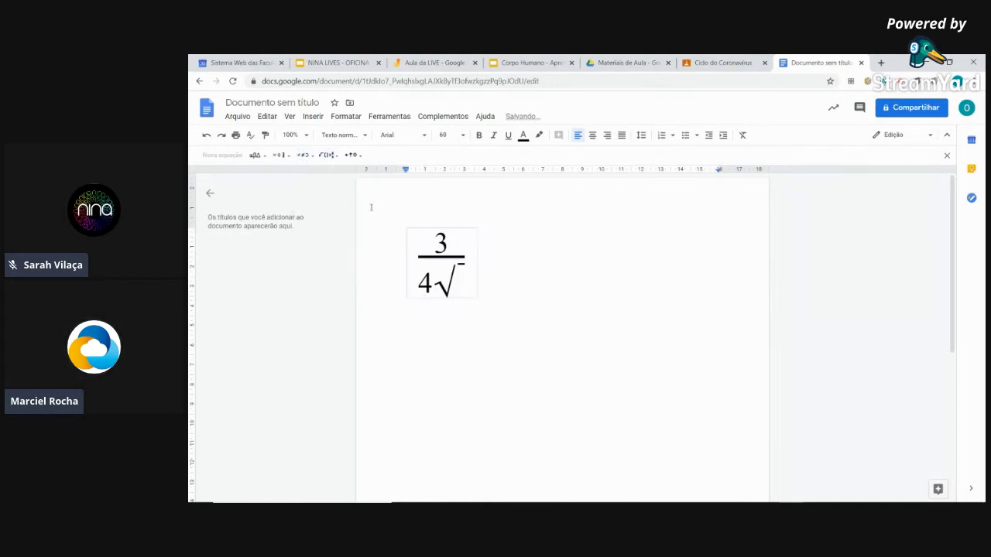
{"action": "type", "text": "x"}
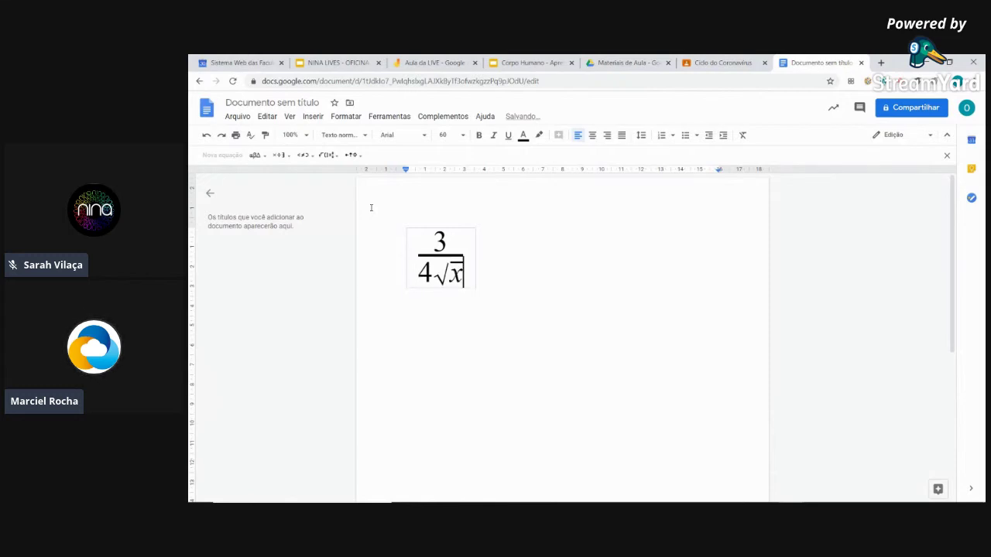
{"action": "left_click", "coordinate": [329, 155]}
{"action": "left_click", "coordinate": [330, 157]}
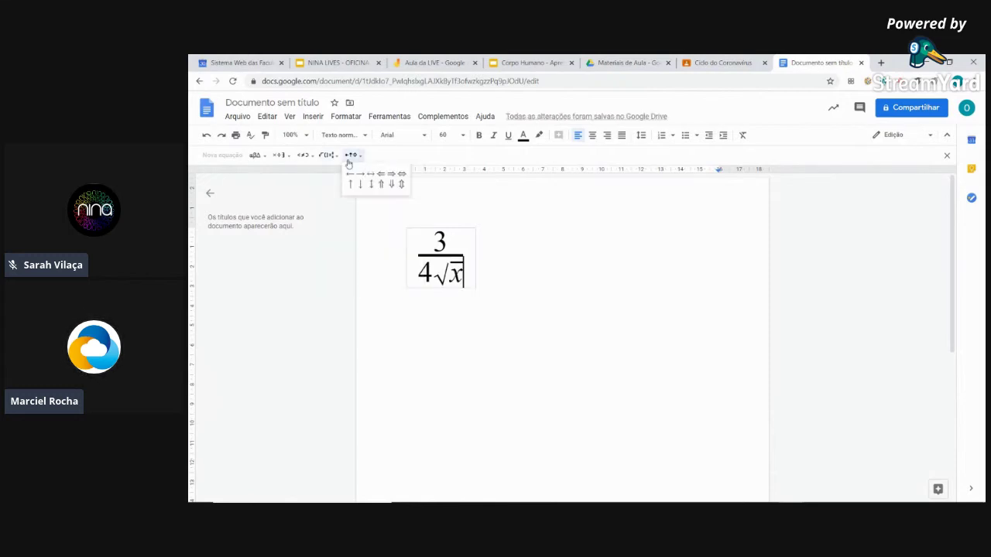
{"action": "left_click", "coordinate": [330, 158]}
Square the x under the root to finish 3/(4√x²) and exit the equation.
{"action": "left_click", "coordinate": [413, 182]}
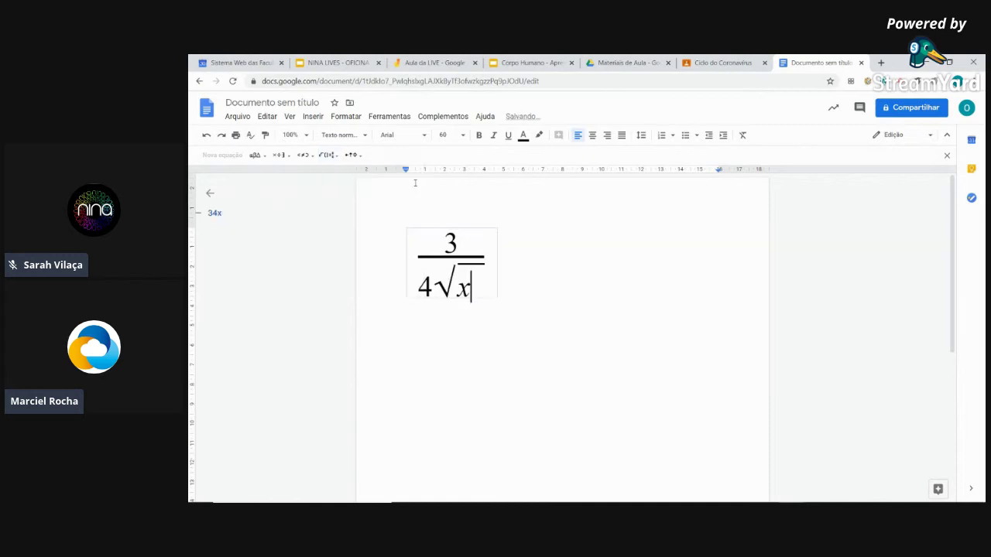
{"action": "type", "text": "2"}
{"action": "key", "text": "BackSpace"}
{"action": "type", "text": "^2"}
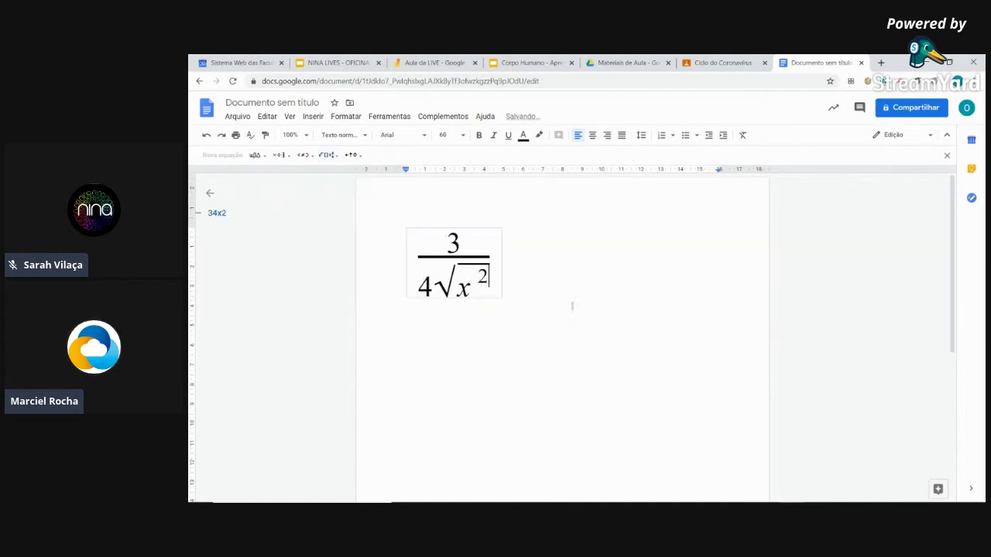
{"action": "left_click", "coordinate": [560, 298]}
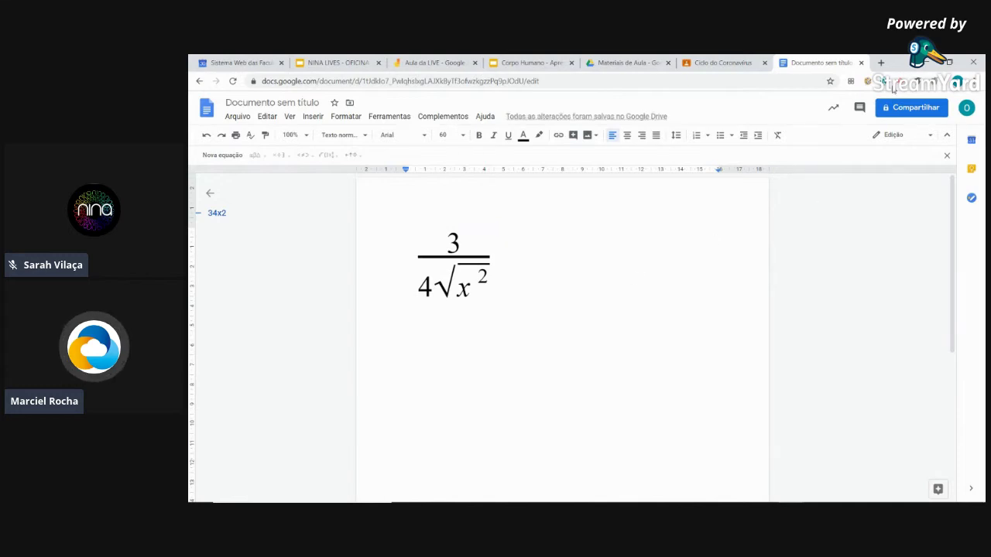
{"action": "left_click", "coordinate": [889, 82]}
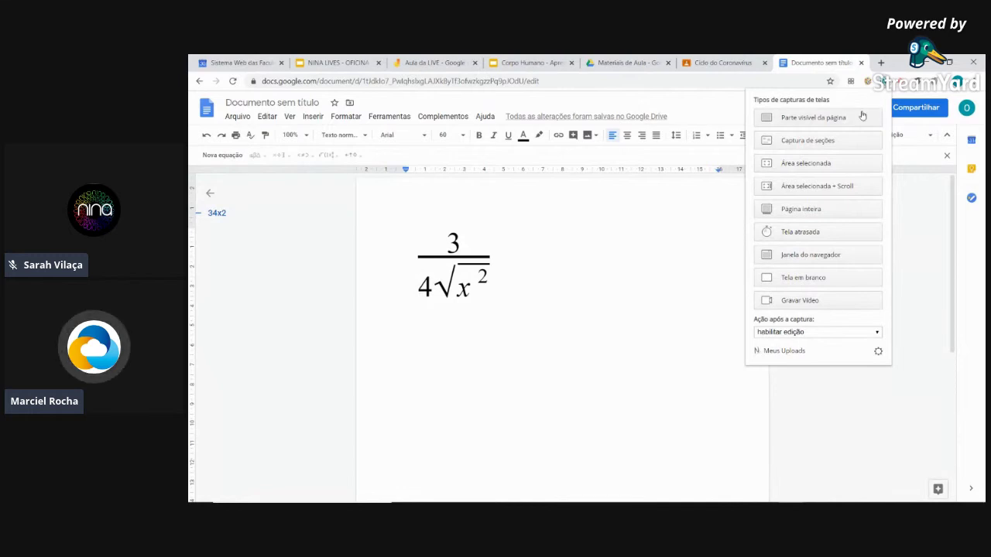
Capture just the fraction as a selected-area screenshot and save it as a PNG.
{"action": "left_click", "coordinate": [812, 162]}
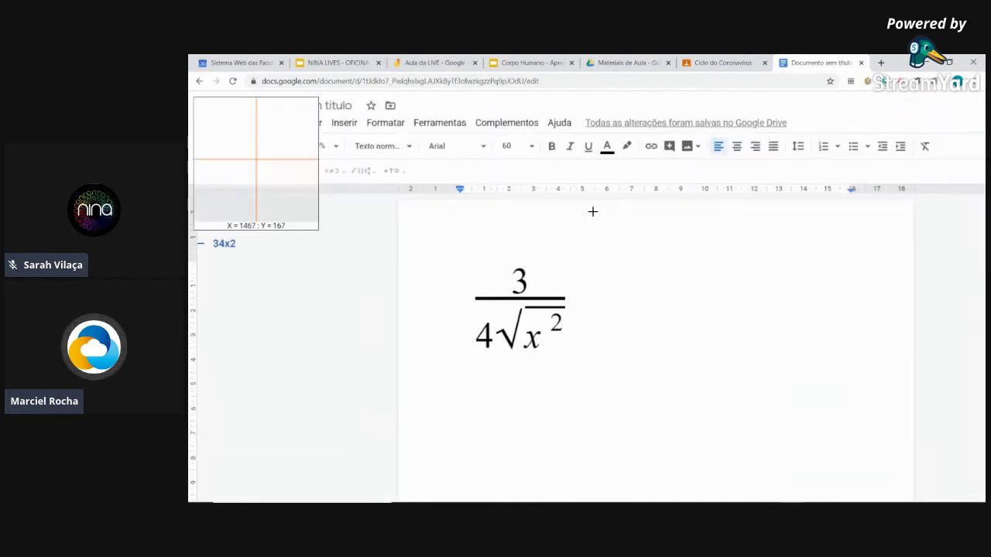
{"action": "left_click_drag", "start_coordinate": [400, 222], "coordinate": [509, 316]}
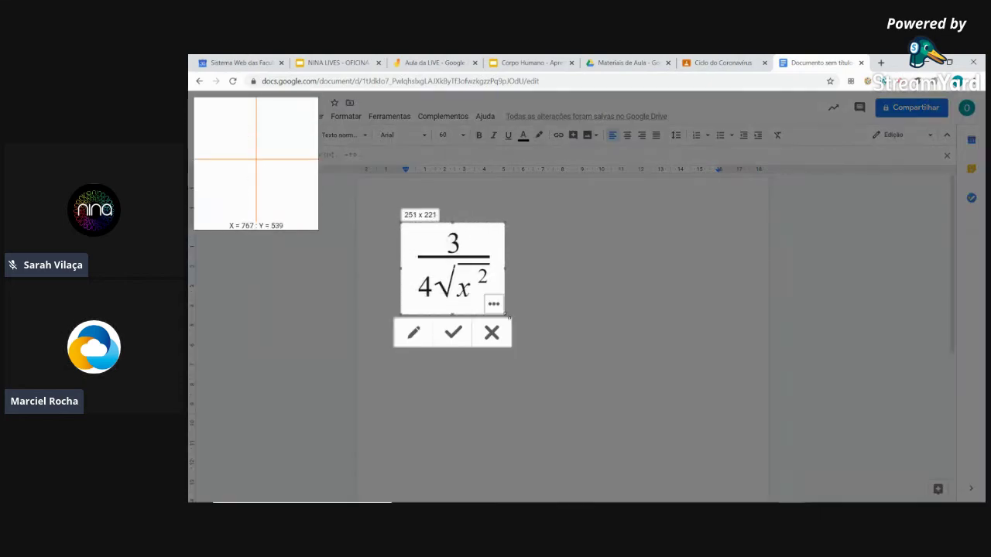
{"action": "left_click", "coordinate": [453, 332]}
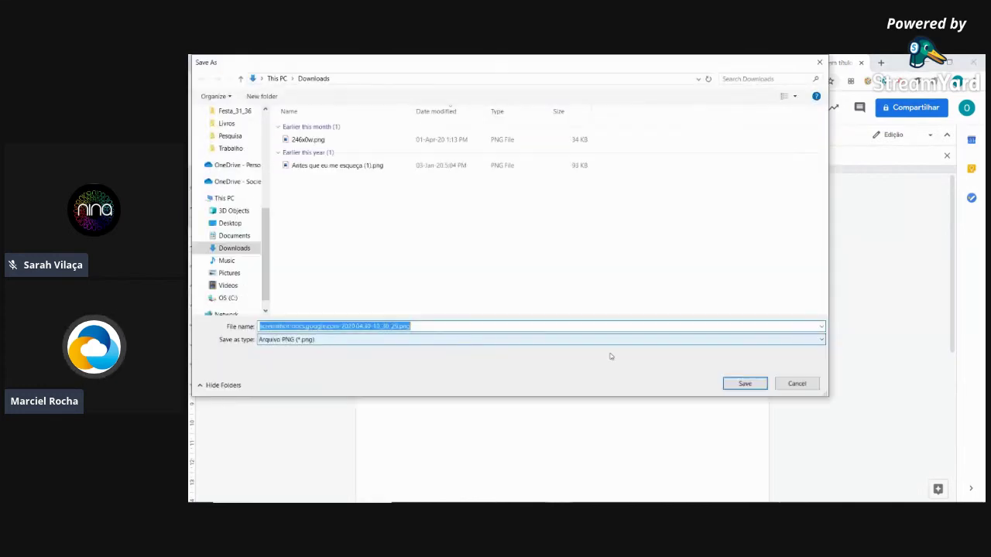
{"action": "left_click", "coordinate": [744, 383]}
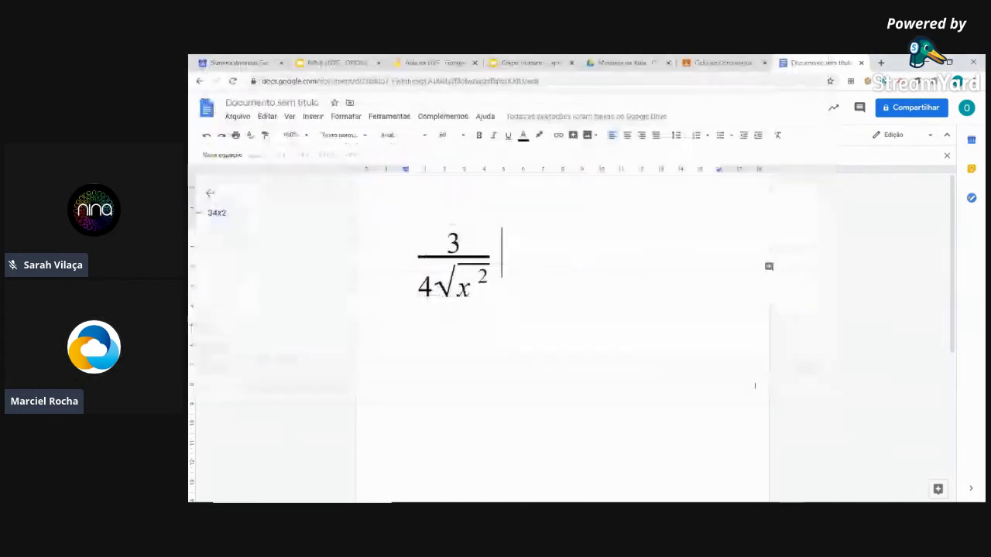
{"action": "left_click", "coordinate": [433, 62]}
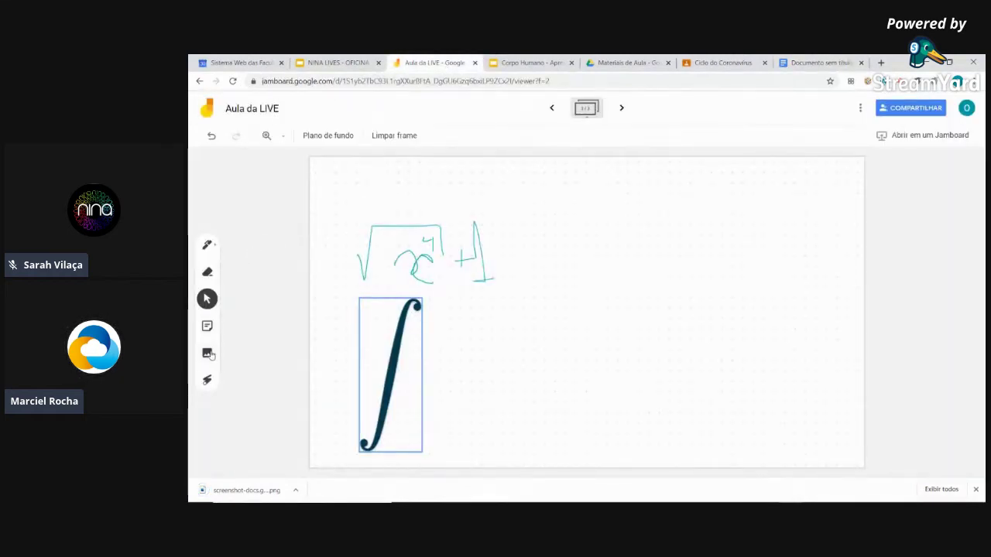
Upload the fraction screenshot PNG into the frame and enlarge it beside the integral sign.
{"action": "left_click", "coordinate": [207, 353]}
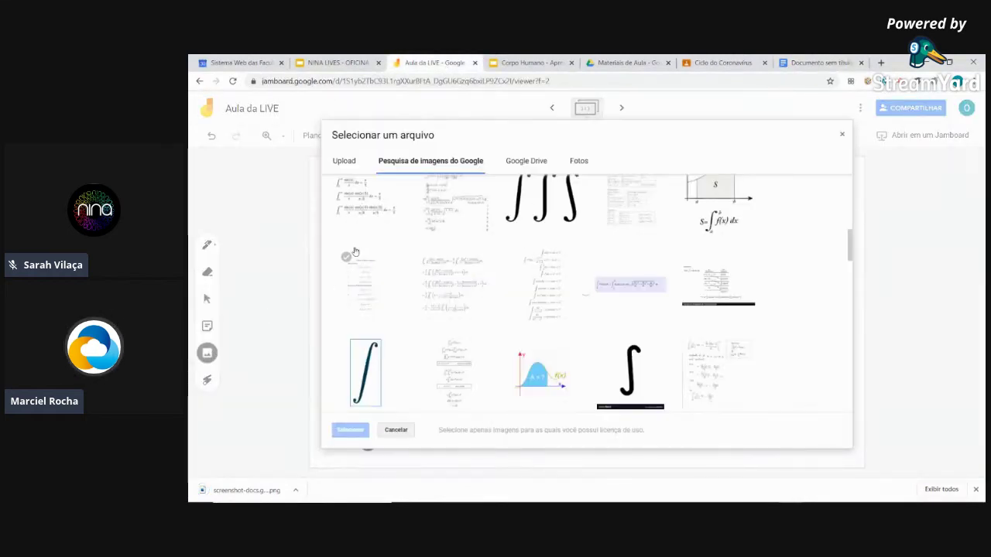
{"action": "left_click", "coordinate": [345, 162]}
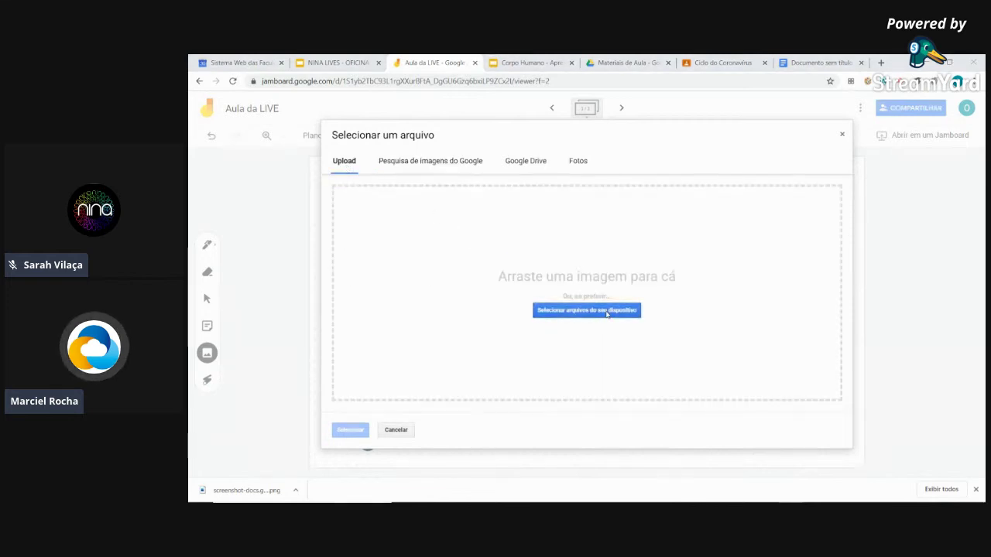
{"action": "left_click", "coordinate": [608, 310]}
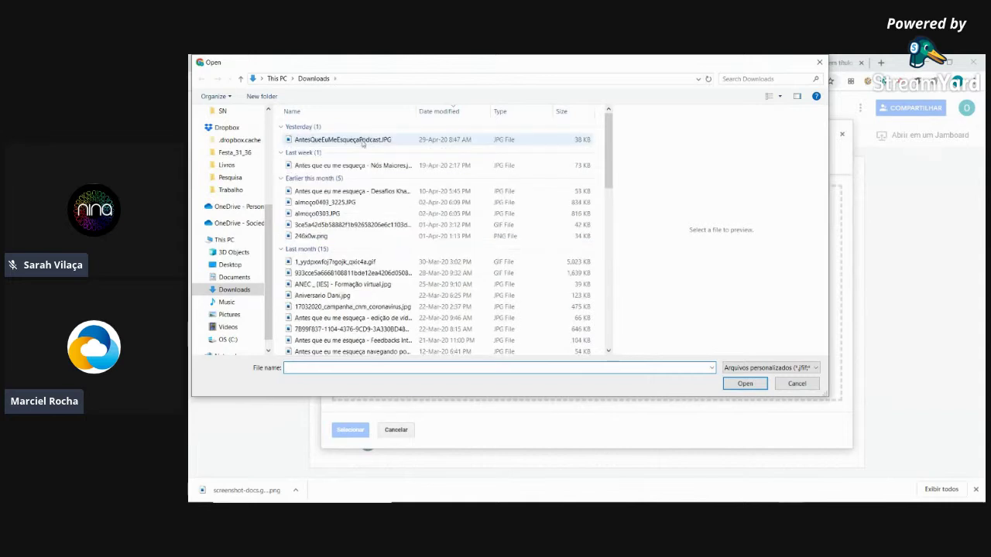
{"action": "left_click", "coordinate": [327, 141]}
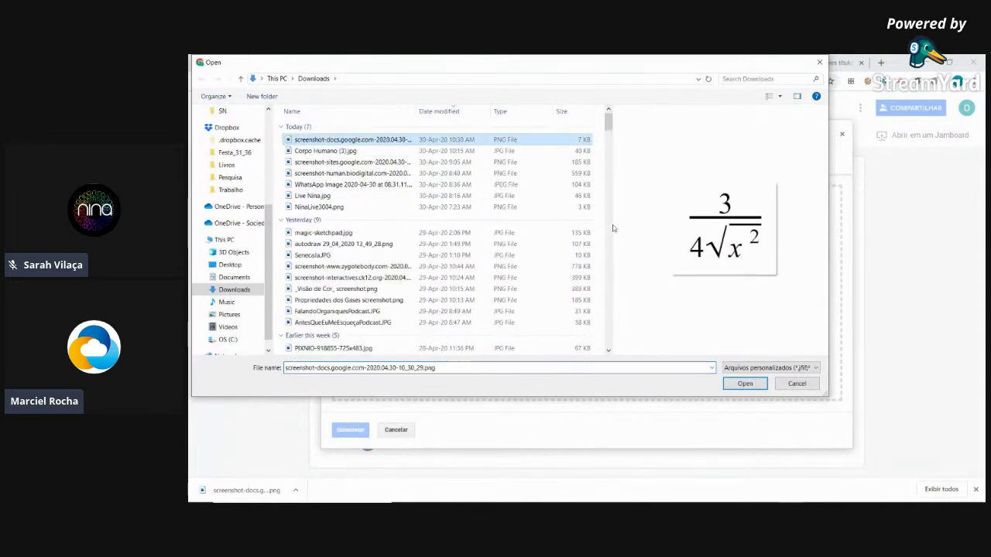
{"action": "left_click", "coordinate": [744, 383]}
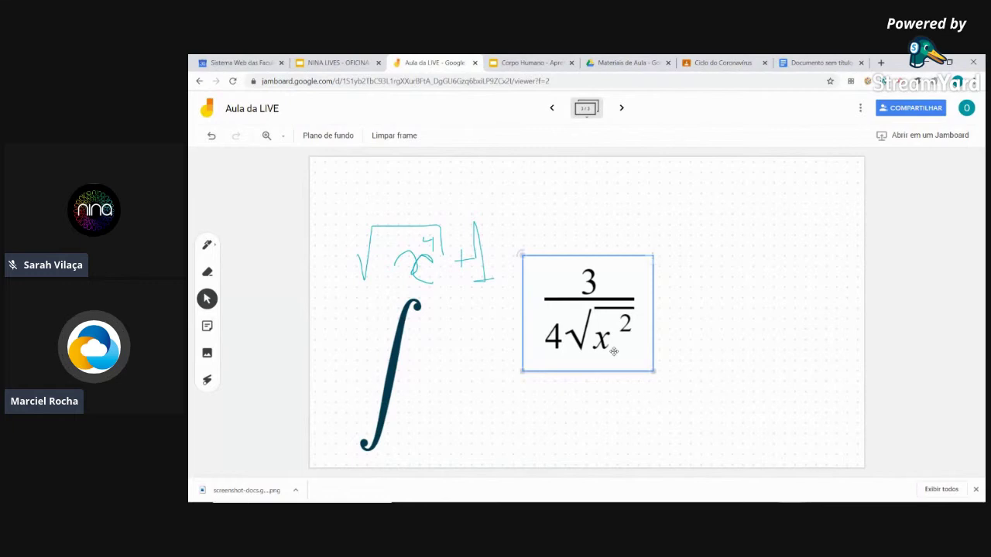
{"action": "left_click_drag", "start_coordinate": [654, 372], "coordinate": [747, 420]}
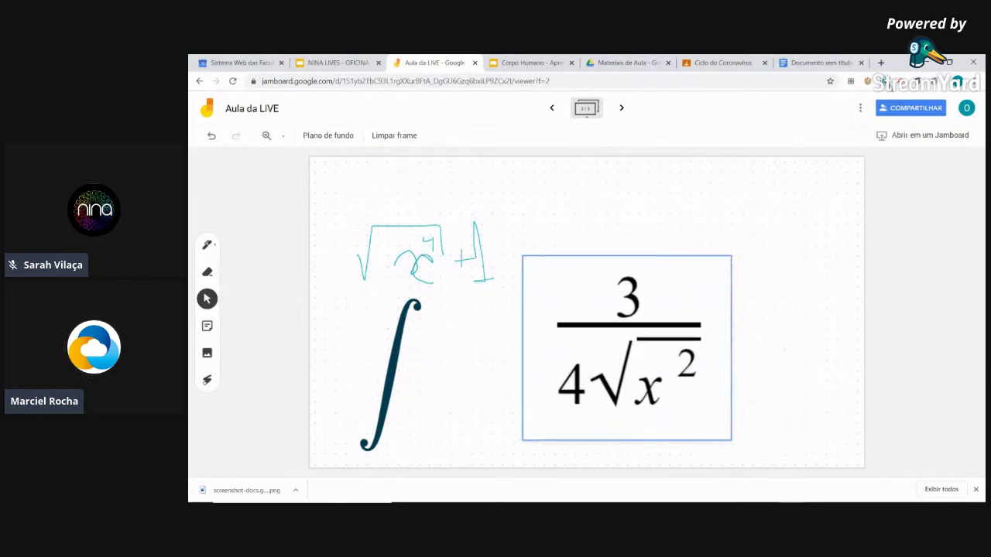
{"action": "left_click", "coordinate": [889, 85]}
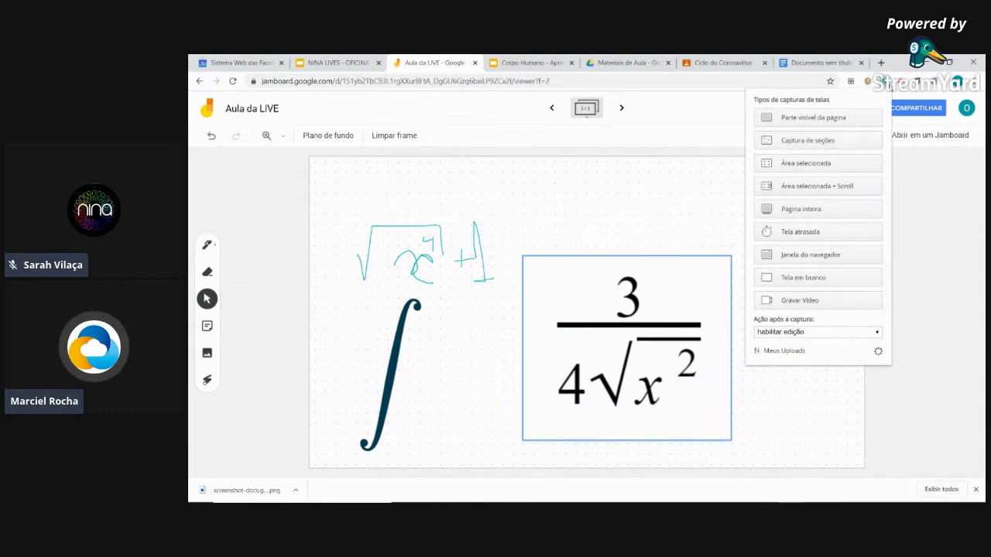
Dismiss the capture popup and open the Aula da LIVE board's sharing settings.
{"action": "left_click", "coordinate": [703, 230]}
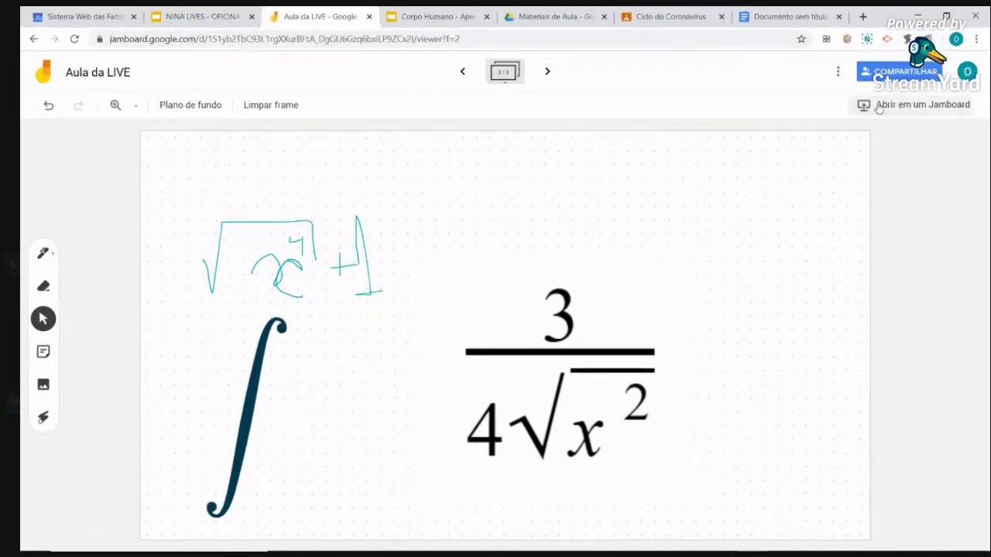
{"action": "left_click", "coordinate": [890, 73]}
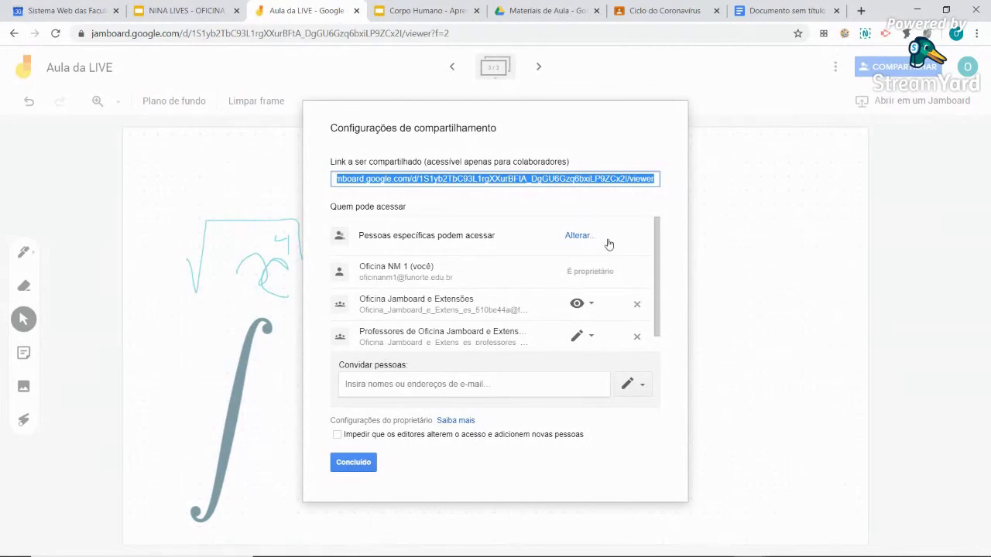
Turn on link sharing with 'Pode editar' access for anyone with the link, then save.
{"action": "left_click", "coordinate": [575, 236]}
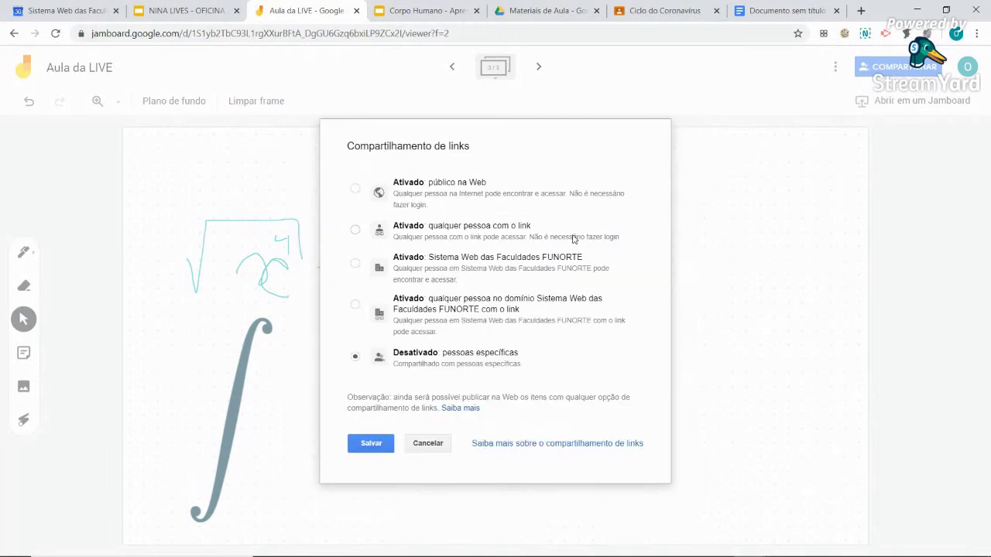
{"action": "left_click", "coordinate": [424, 232]}
{"action": "left_click", "coordinate": [597, 399]}
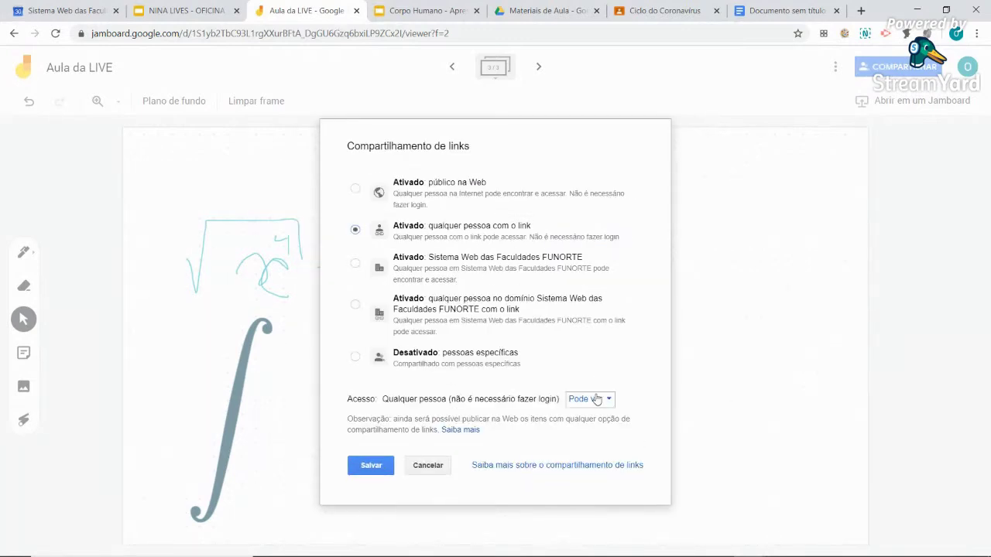
{"action": "left_click", "coordinate": [606, 422]}
{"action": "left_click", "coordinate": [384, 469]}
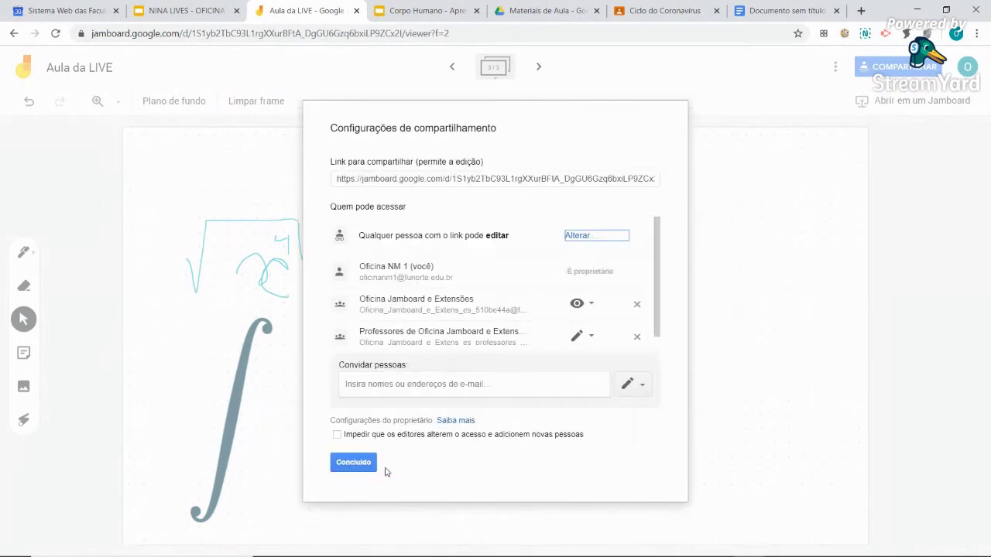
{"action": "left_click", "coordinate": [369, 462]}
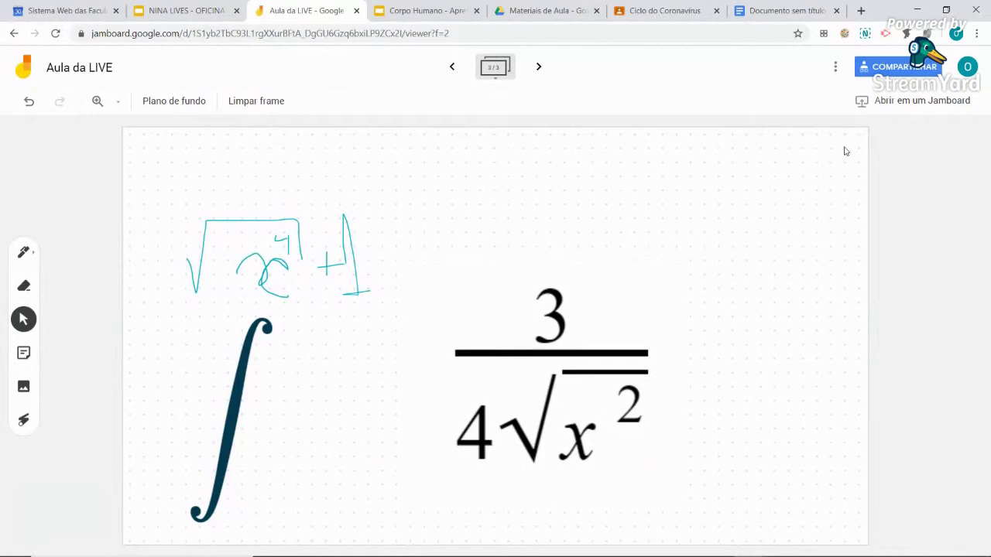
Draw a rounded rectangle below the Jamboard logo on slide 3.
{"action": "left_click", "coordinate": [194, 11]}
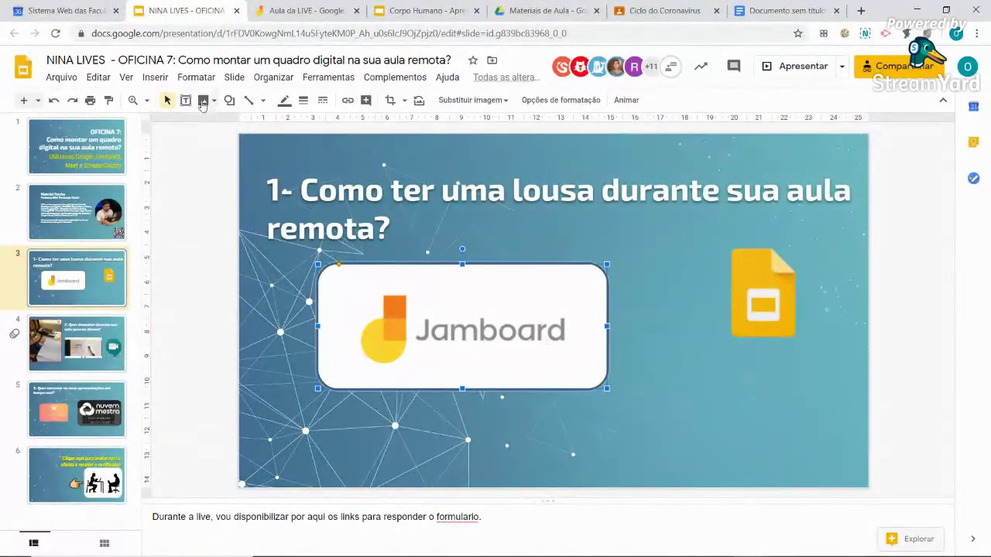
{"action": "left_click", "coordinate": [155, 77]}
{"action": "mouse_move", "coordinate": [163, 105]}
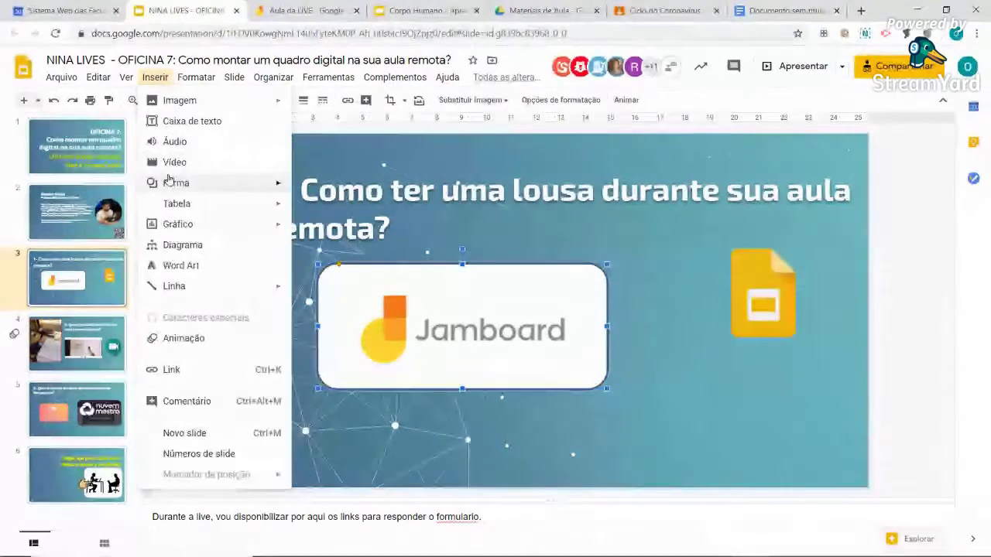
{"action": "mouse_move", "coordinate": [169, 182]}
{"action": "mouse_move", "coordinate": [352, 188]}
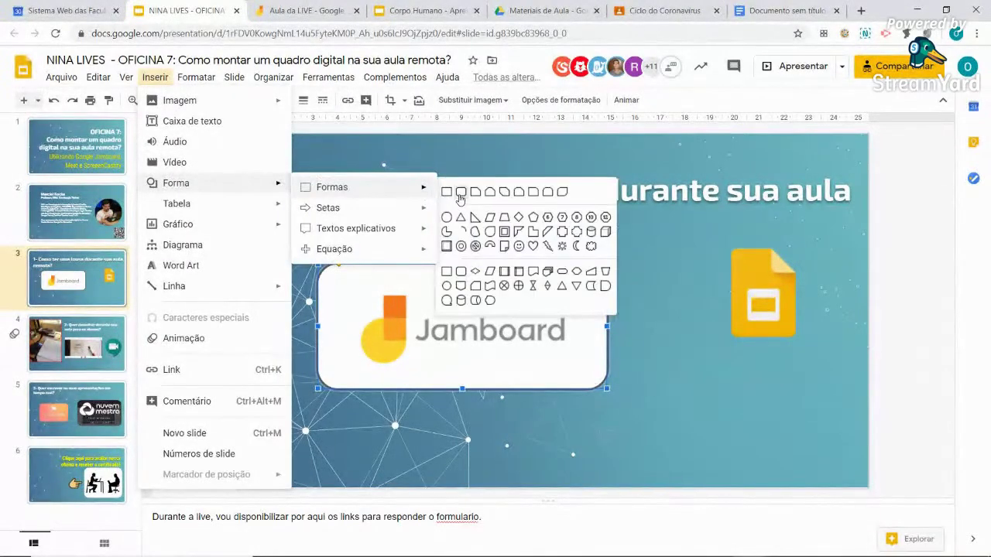
{"action": "left_click", "coordinate": [459, 198]}
{"action": "left_click_drag", "start_coordinate": [460, 424], "coordinate": [636, 461]}
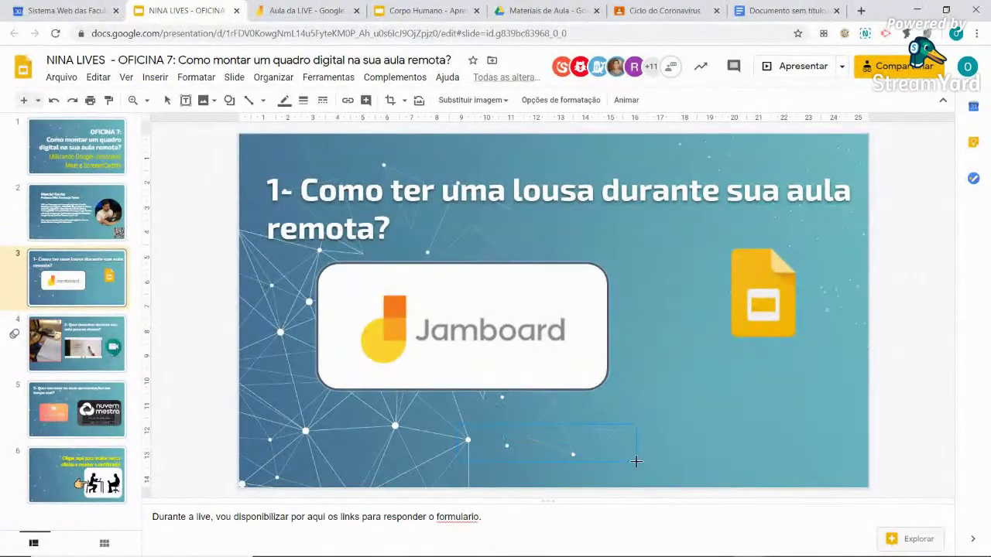
Write 'Clica aqui para editar comigo!' inside the rounded box.
{"action": "left_click", "coordinate": [567, 452]}
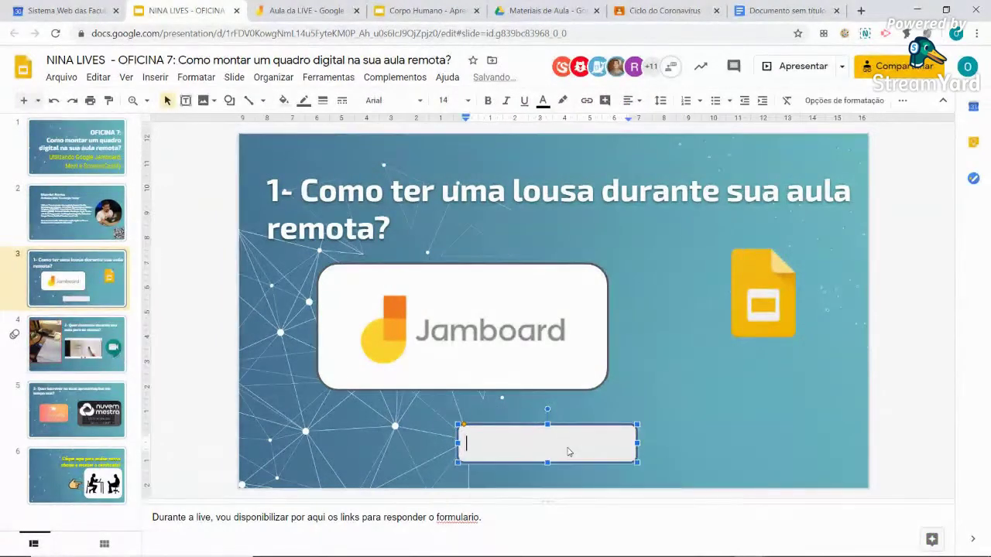
{"action": "type", "text": "Clica aqui para edita"}
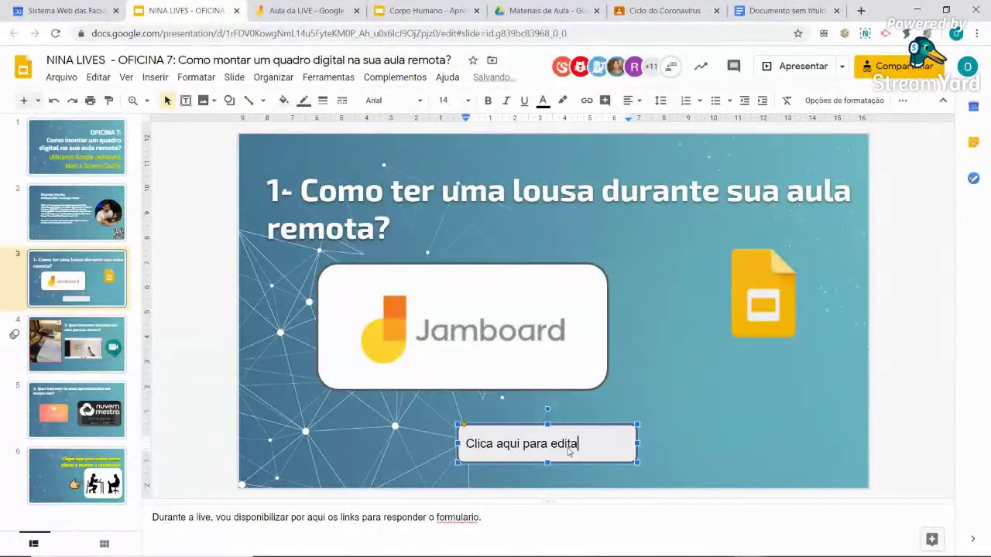
{"action": "type", "text": "r!"}
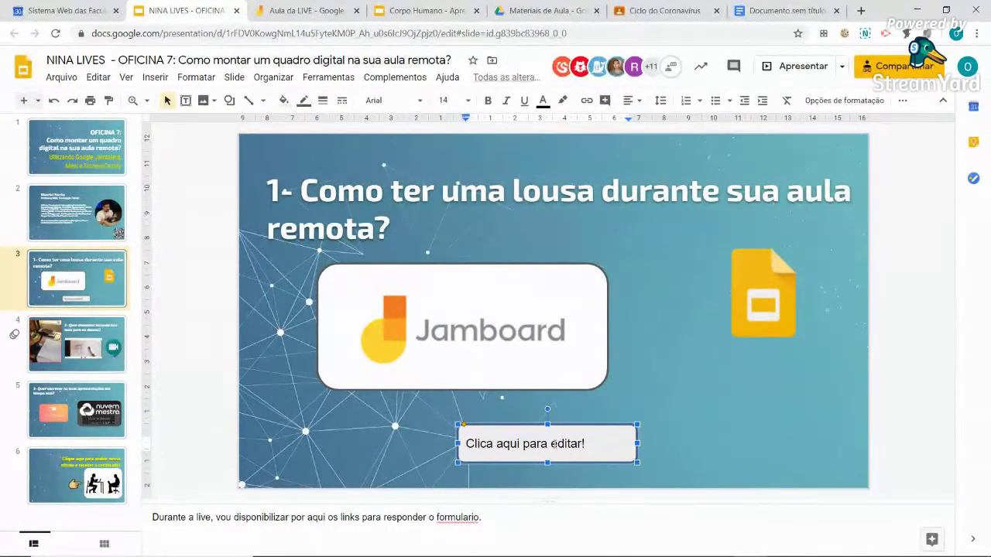
{"action": "key", "text": "BackSpace"}
{"action": "type", "text": "comigo"}
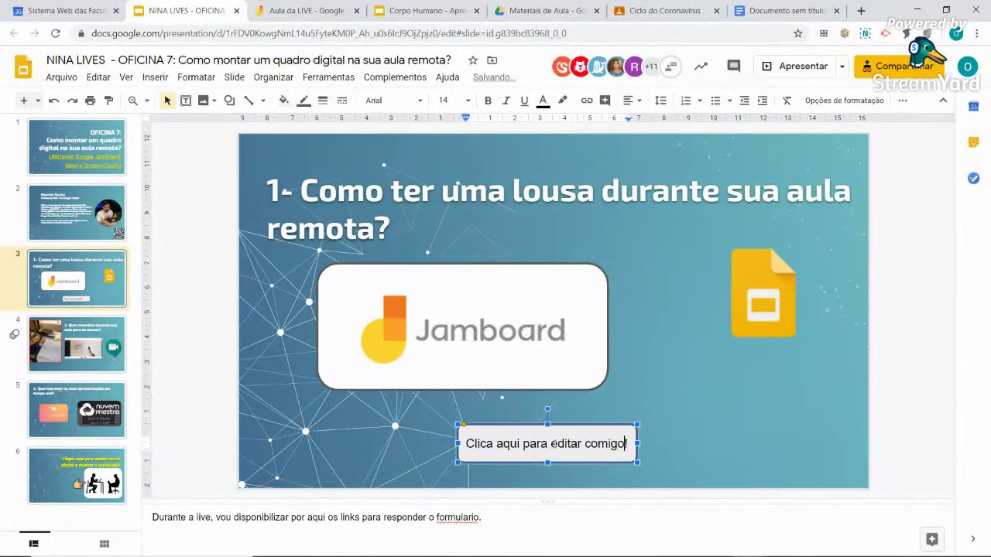
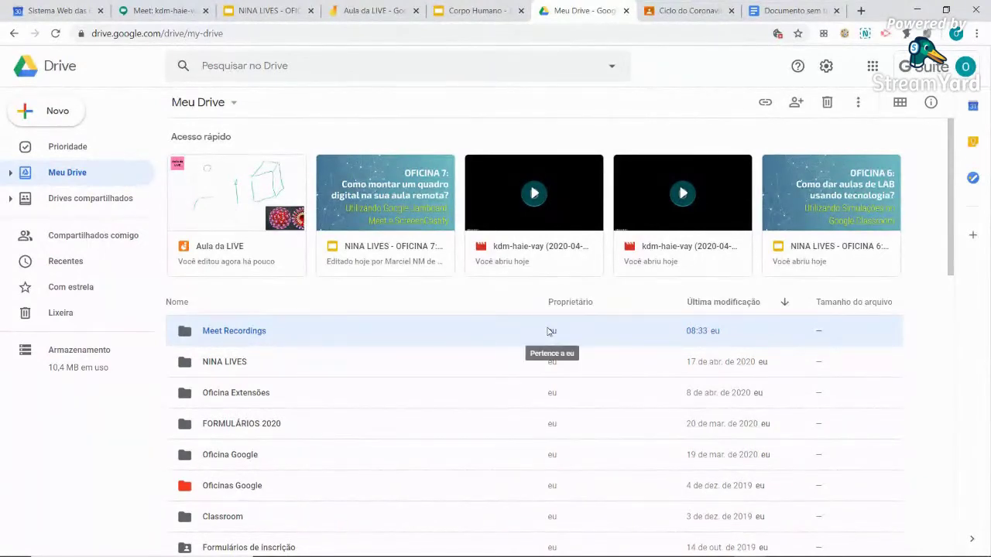
Copy the Drive link to the 05:08 kdm-haie-vay Meet recording and return to Classroom.
{"action": "double_click", "coordinate": [421, 341]}
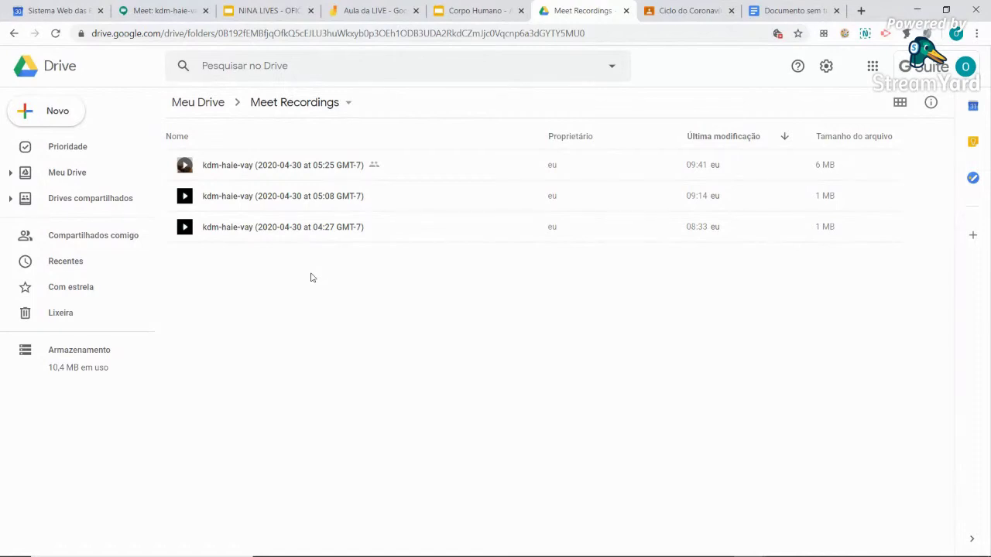
{"action": "left_click", "coordinate": [299, 175]}
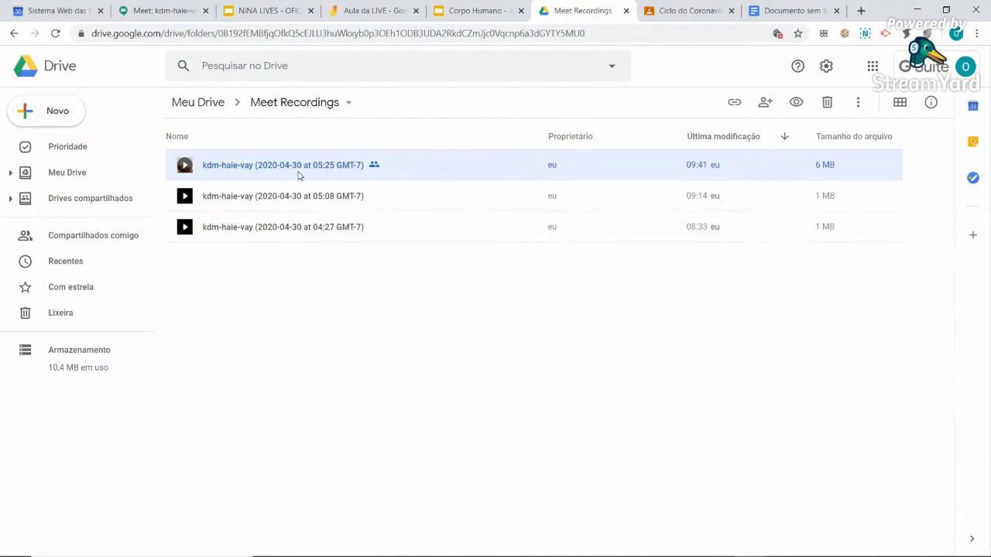
{"action": "left_click", "coordinate": [311, 199]}
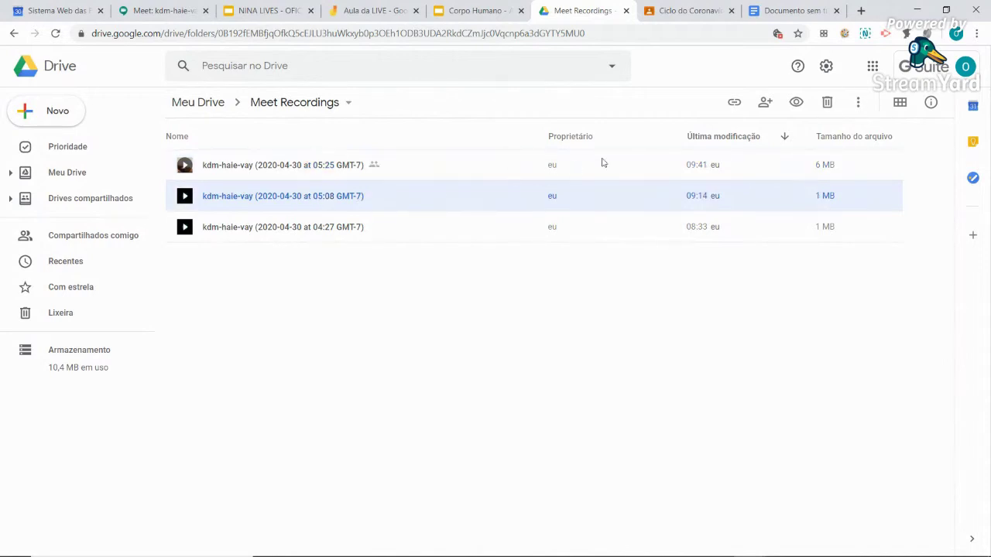
{"action": "left_click", "coordinate": [731, 104]}
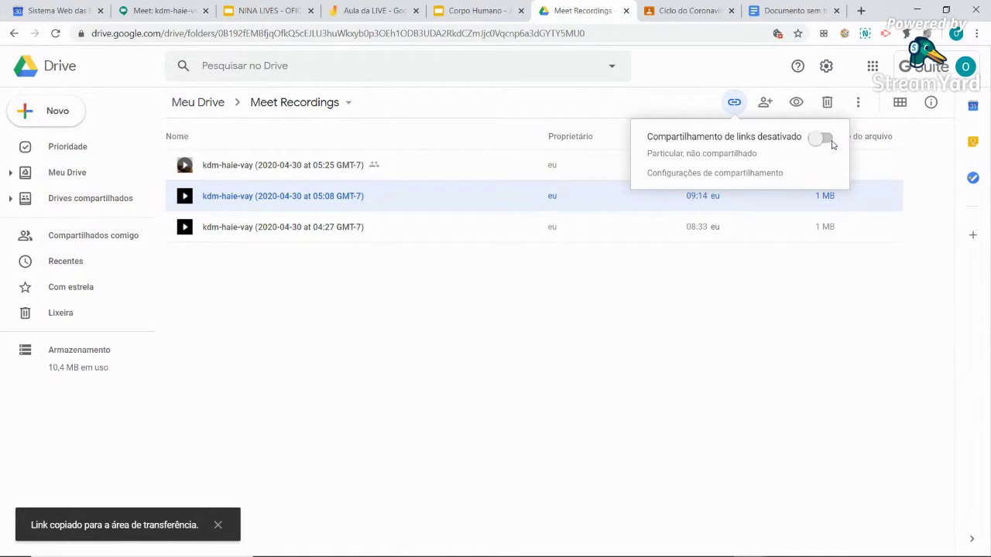
{"action": "left_click", "coordinate": [495, 332]}
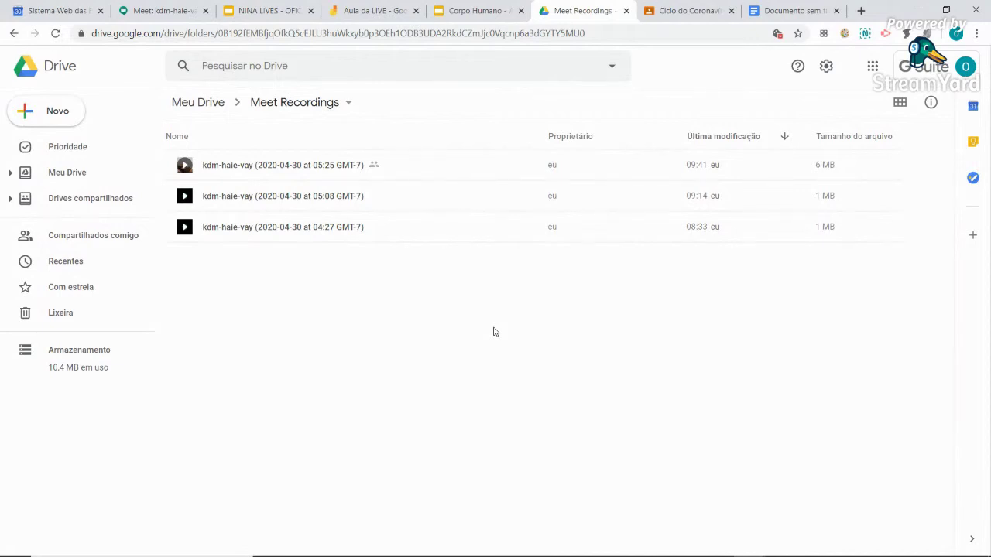
{"action": "left_click", "coordinate": [672, 11]}
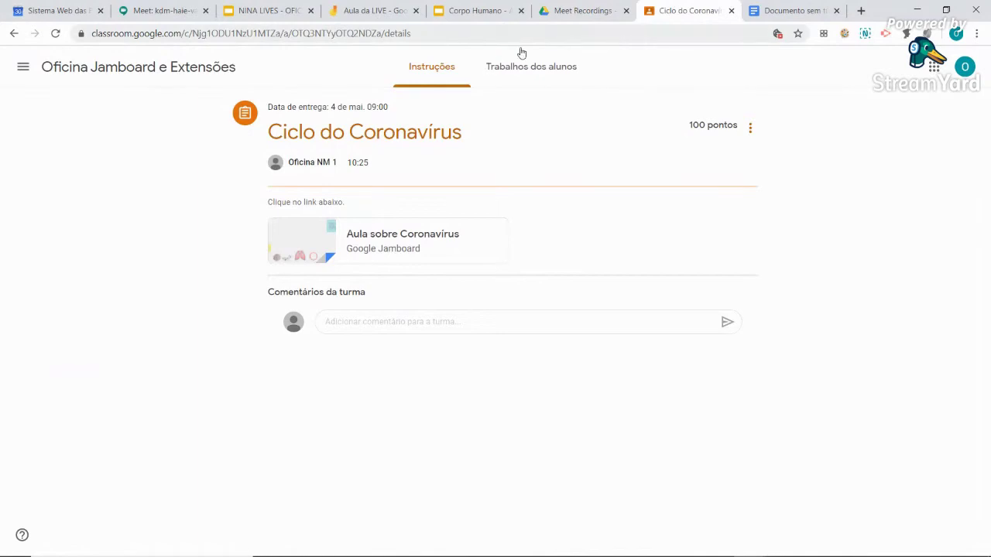
Start a new material post from the course's Atividades page.
{"action": "left_click", "coordinate": [232, 75]}
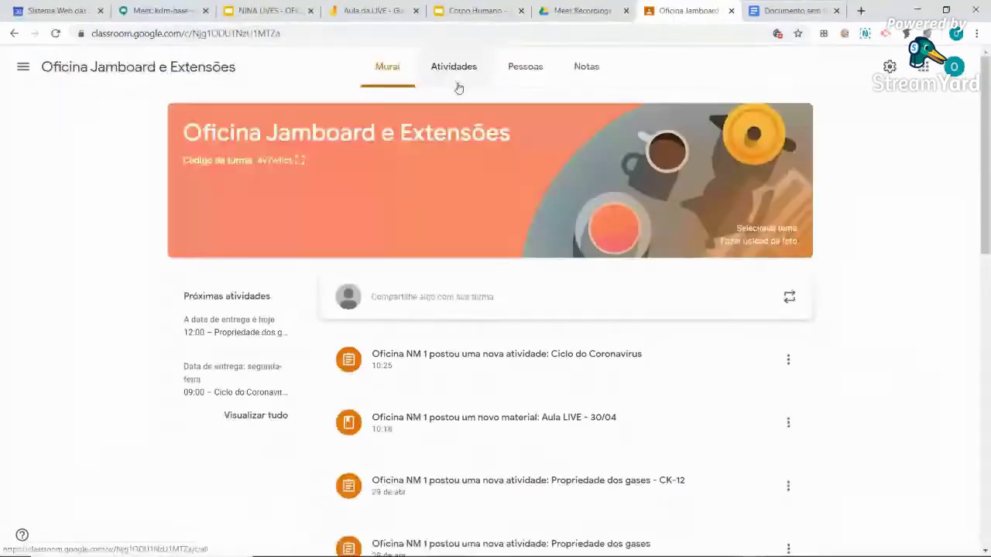
{"action": "left_click", "coordinate": [457, 75]}
{"action": "left_click", "coordinate": [303, 113]}
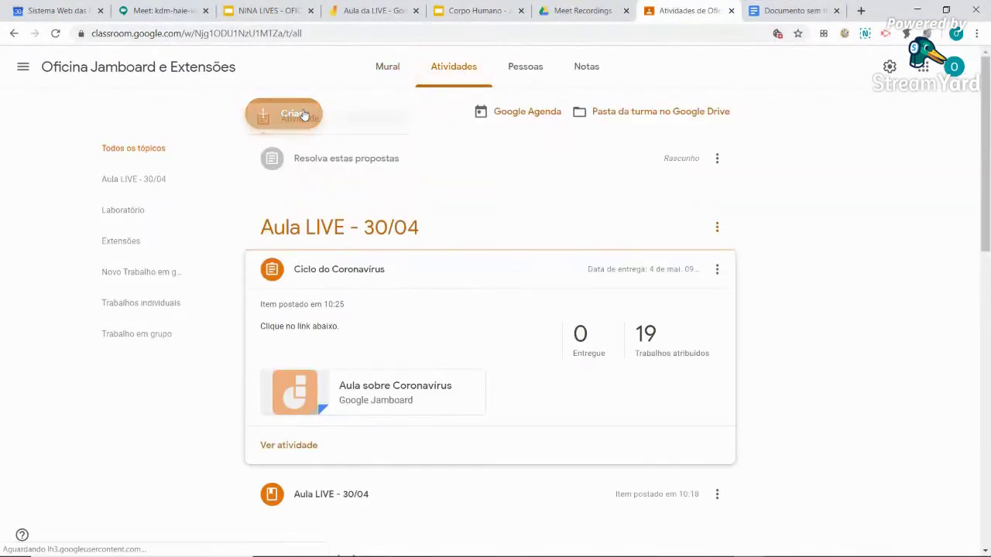
{"action": "left_click", "coordinate": [322, 215]}
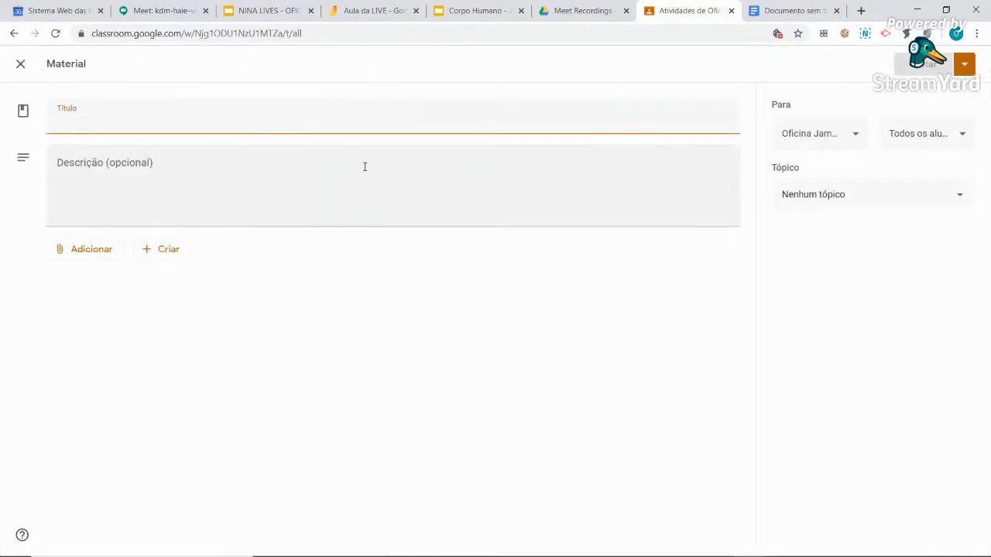
Title the material 'Minha lousa escrita' and file it under topic Aula LIVE - 30/04.
{"action": "type", "text": "Explicaç"}
{"action": "key", "text": "BackSpace"}
{"action": "key", "text": "BackSpace"}
{"action": "key", "text": "BackSpace"}
{"action": "key", "text": "BackSpace"}
{"action": "key", "text": "BackSpace"}
{"action": "key", "text": "BackSpace"}
{"action": "key", "text": "BackSpace"}
{"action": "key", "text": "BackSpace"}
{"action": "type", "text": "Mi"}
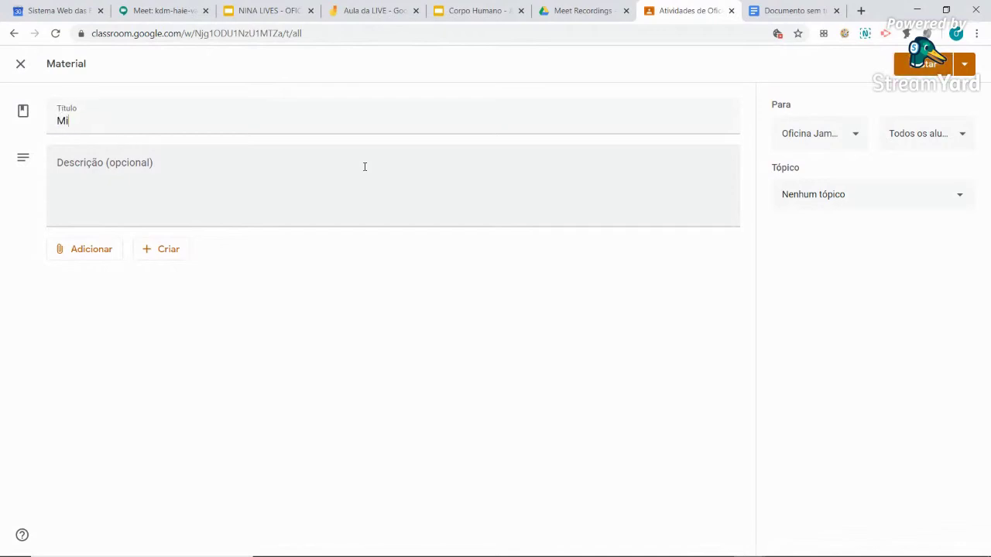
{"action": "type", "text": "nha lousa escrita"}
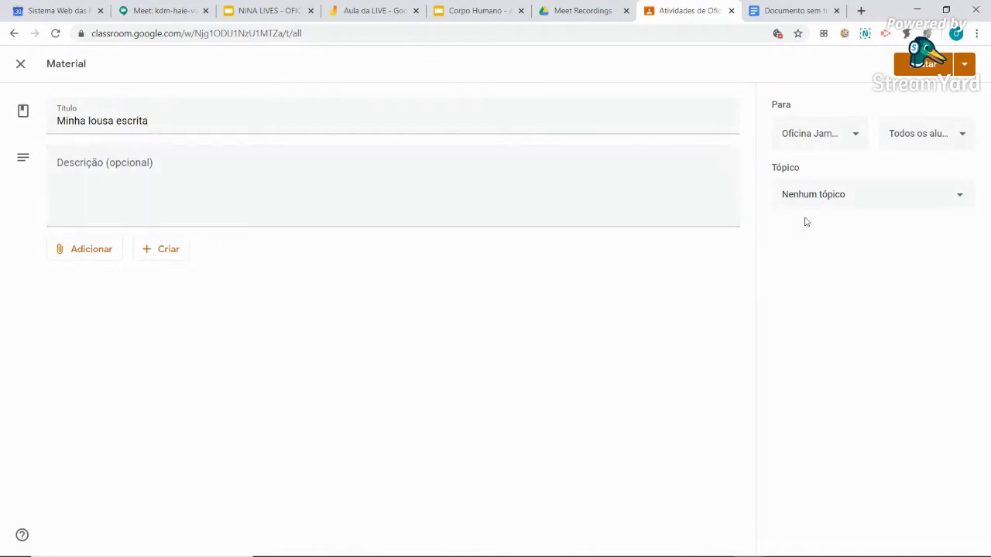
{"action": "left_click", "coordinate": [822, 199]}
{"action": "left_click", "coordinate": [846, 268]}
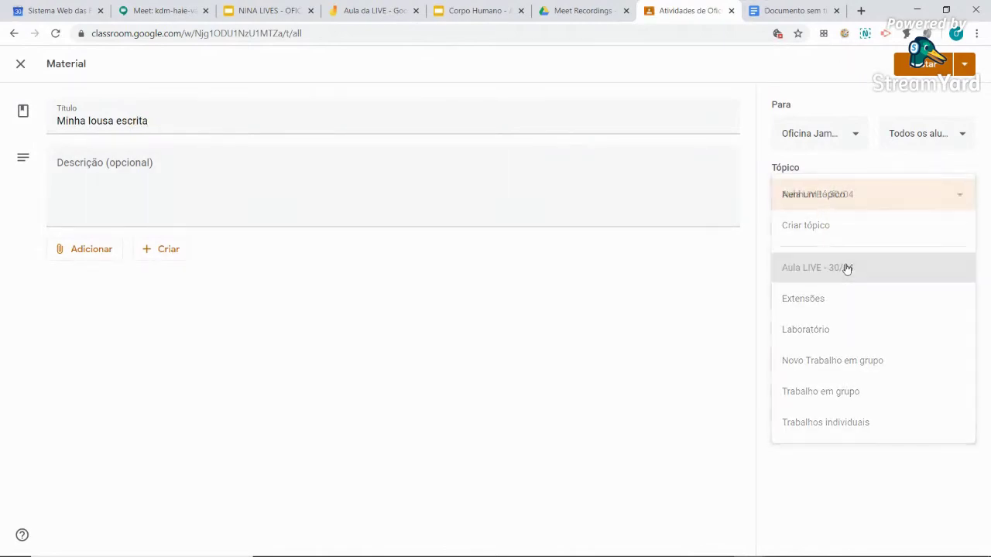
{"action": "left_click", "coordinate": [331, 190]}
{"action": "left_click", "coordinate": [104, 258]}
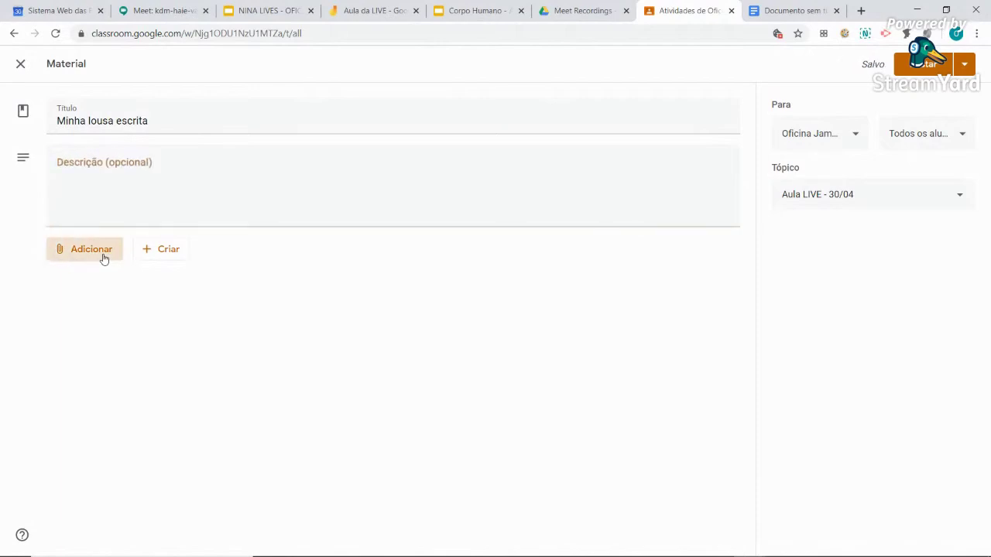
Attach the kdm-haie-vay handwriting video from Drive's Meet Recordings folder.
{"action": "left_click", "coordinate": [106, 278]}
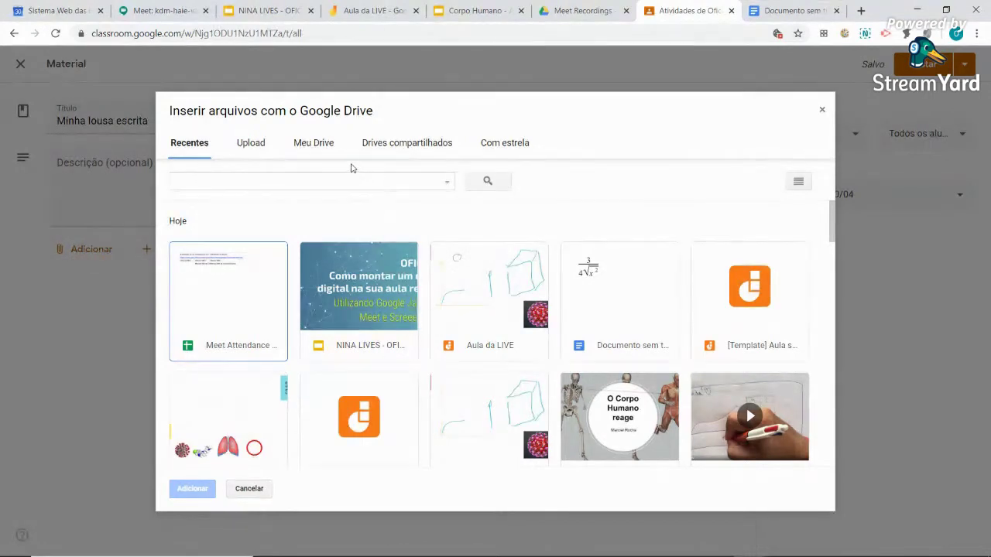
{"action": "left_click", "coordinate": [319, 148]}
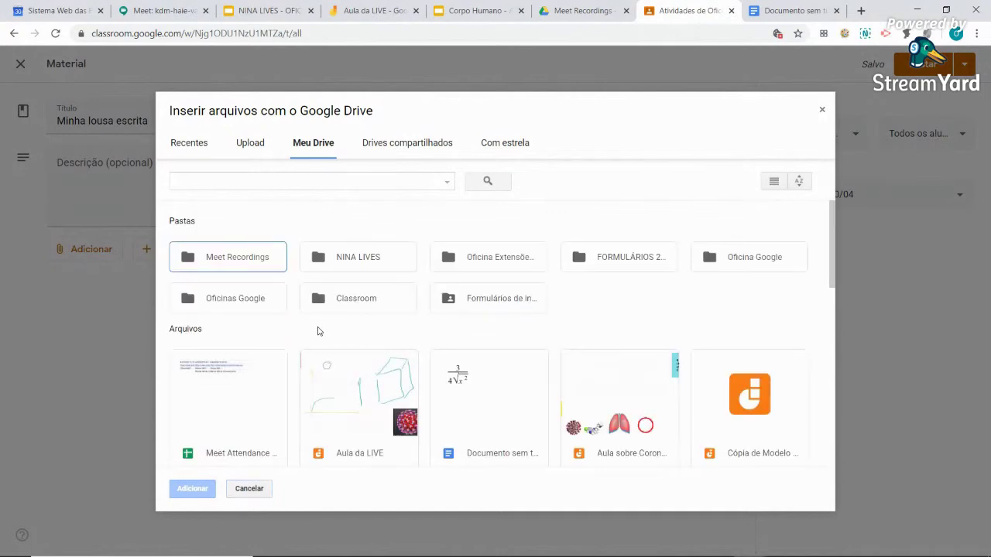
{"action": "double_click", "coordinate": [217, 260]}
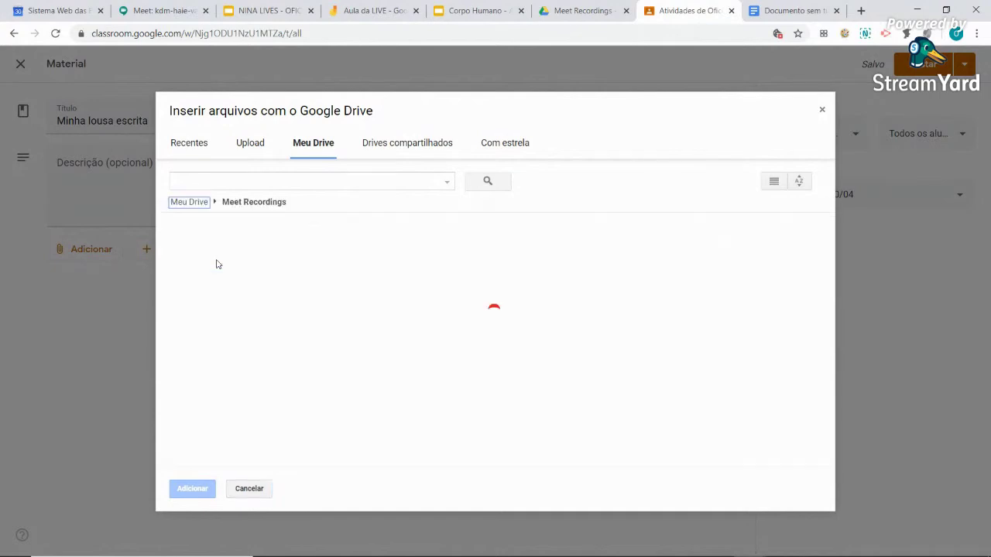
{"action": "left_click", "coordinate": [265, 313]}
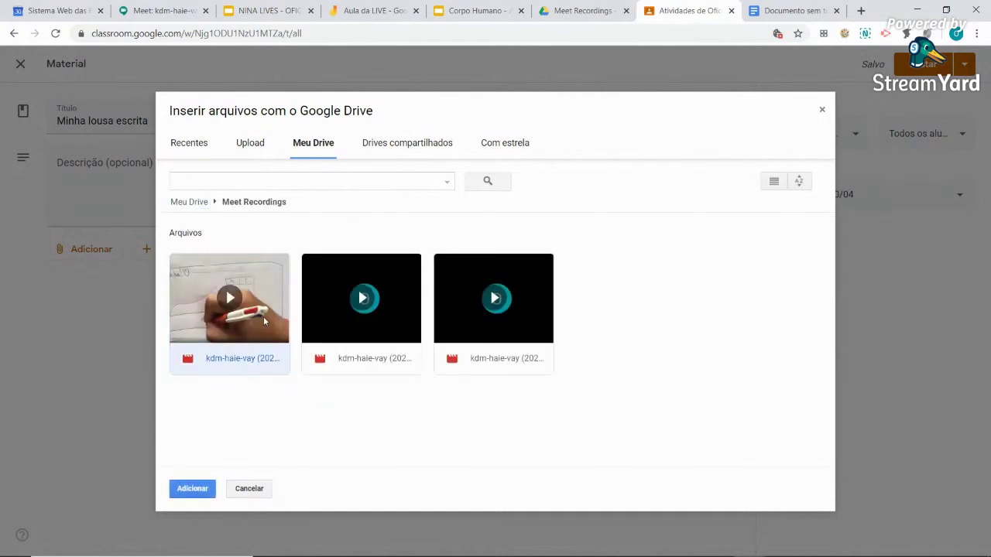
{"action": "left_click", "coordinate": [202, 494]}
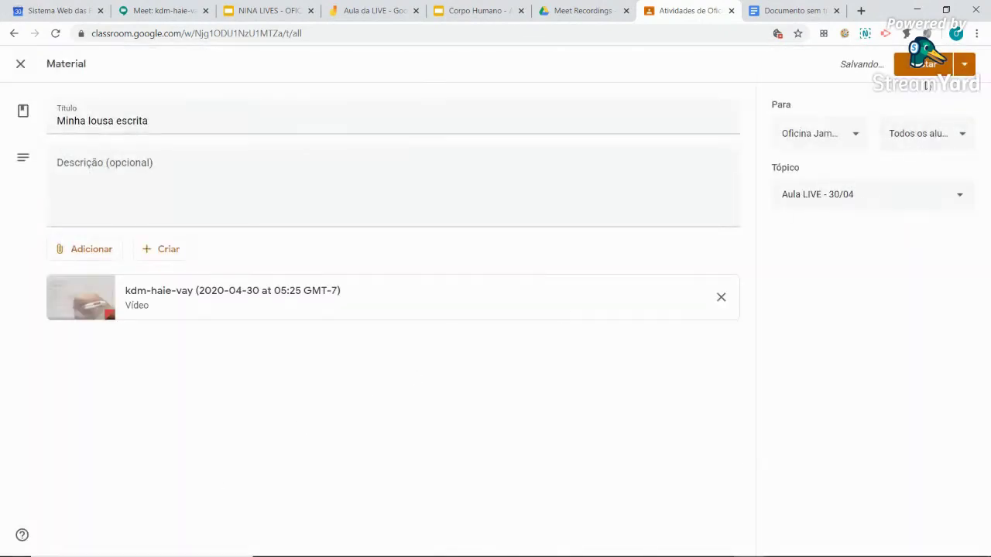
Post the material and expand its card under Aula LIVE - 30/04 to see the video.
{"action": "left_click", "coordinate": [925, 66]}
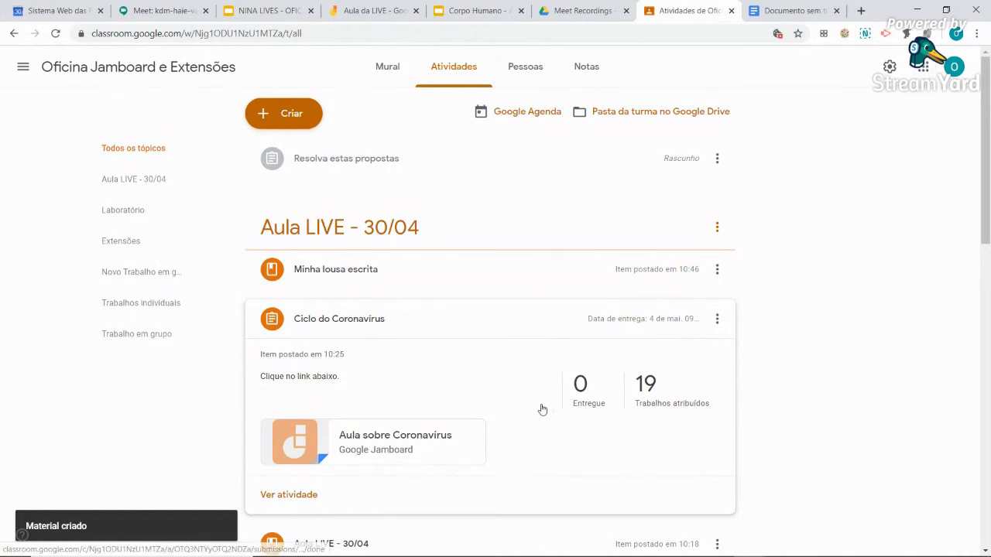
{"action": "left_click", "coordinate": [338, 320]}
{"action": "left_click", "coordinate": [361, 284]}
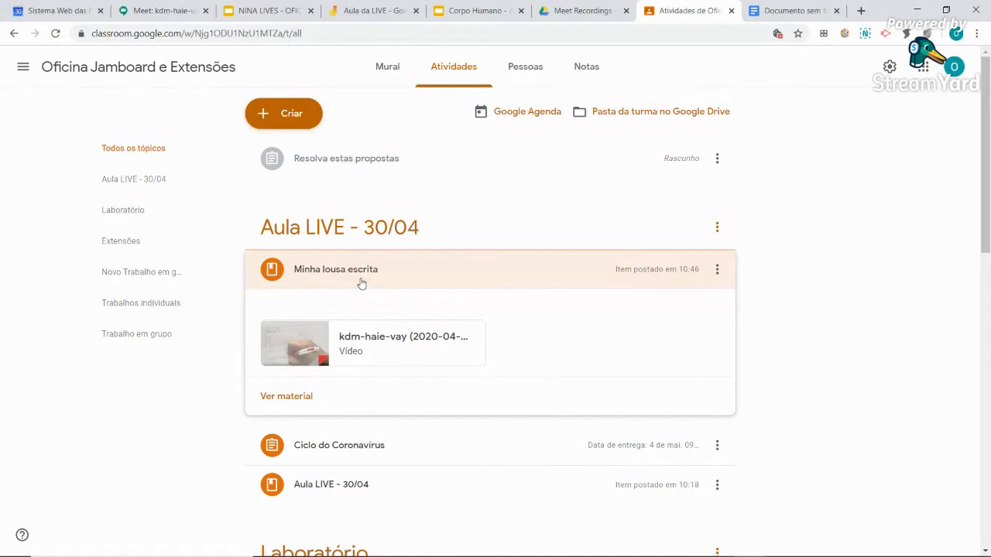
Copy the shareable link of the newest kdm-haie-vay recording in Drive.
{"action": "left_click", "coordinate": [576, 10]}
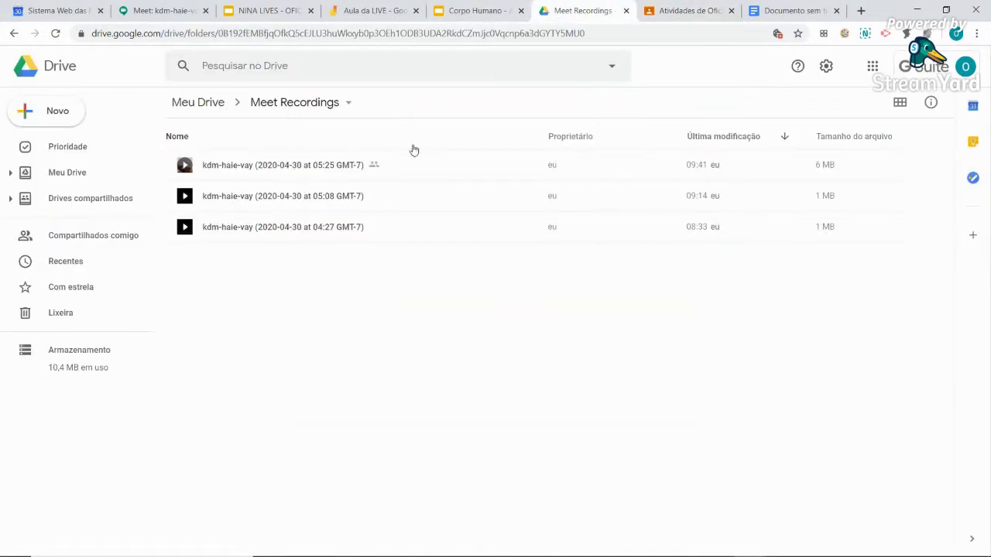
{"action": "left_click", "coordinate": [385, 167]}
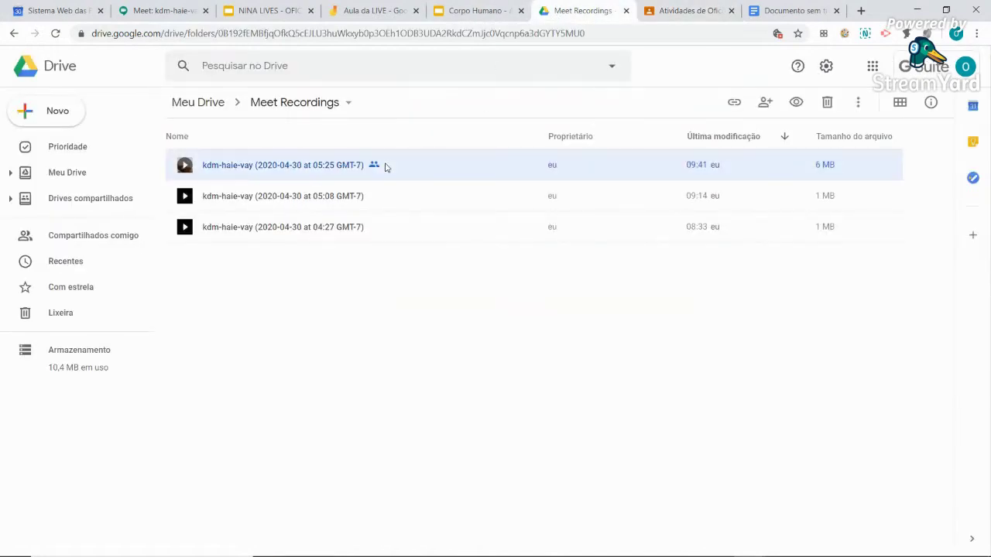
{"action": "left_click", "coordinate": [734, 104]}
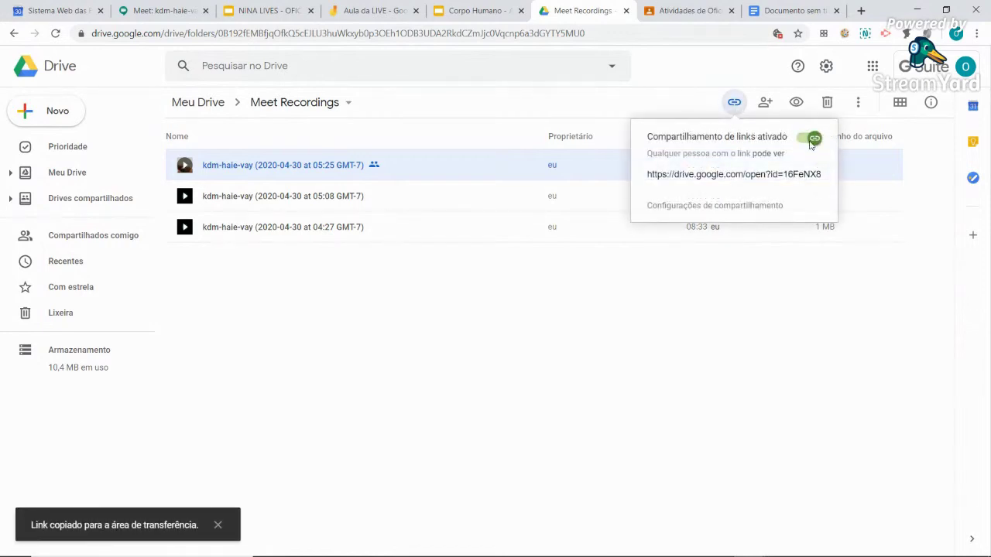
Review the link sharing settings, leaving anyone with the link as viewer, then return to Classroom.
{"action": "left_click", "coordinate": [735, 206]}
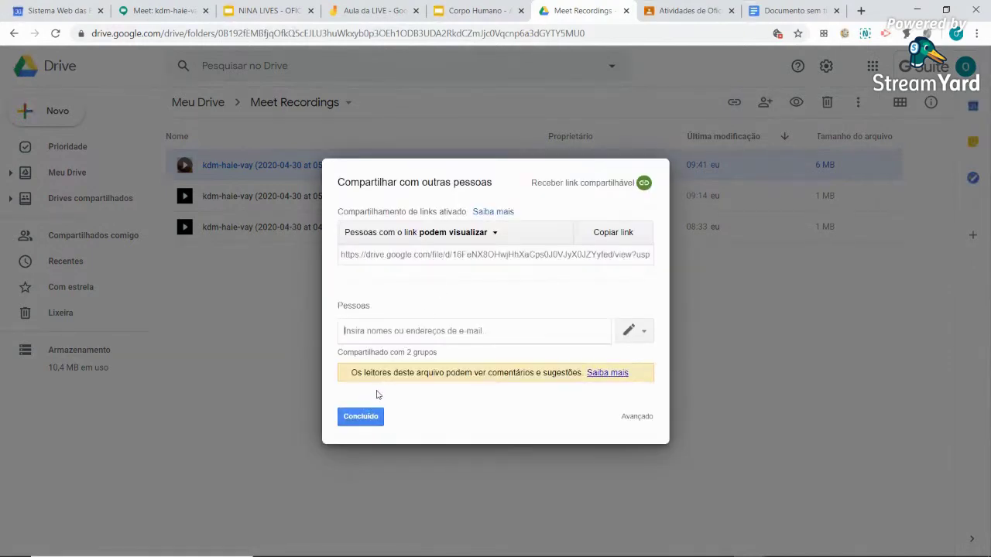
{"action": "left_click", "coordinate": [501, 236]}
{"action": "left_click", "coordinate": [402, 390]}
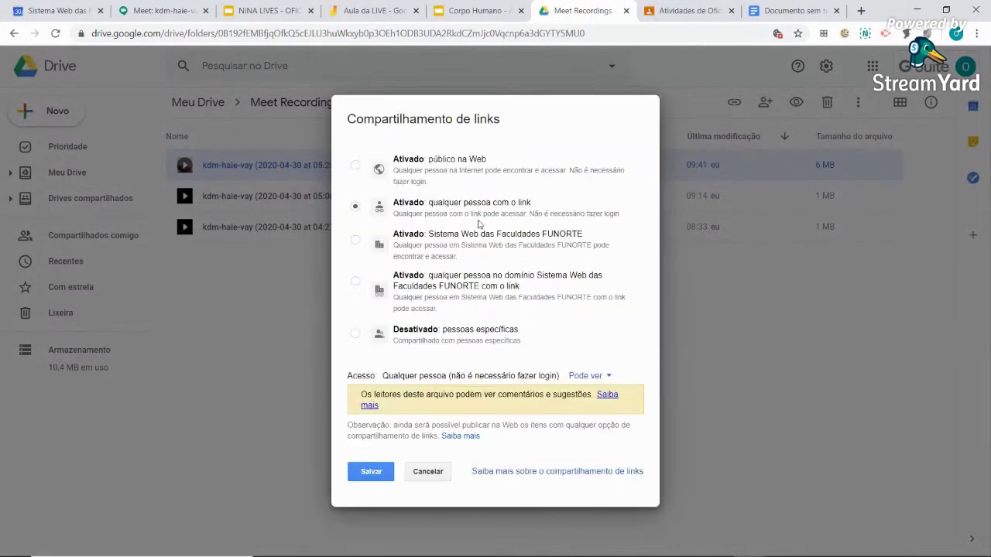
{"action": "left_click", "coordinate": [425, 472]}
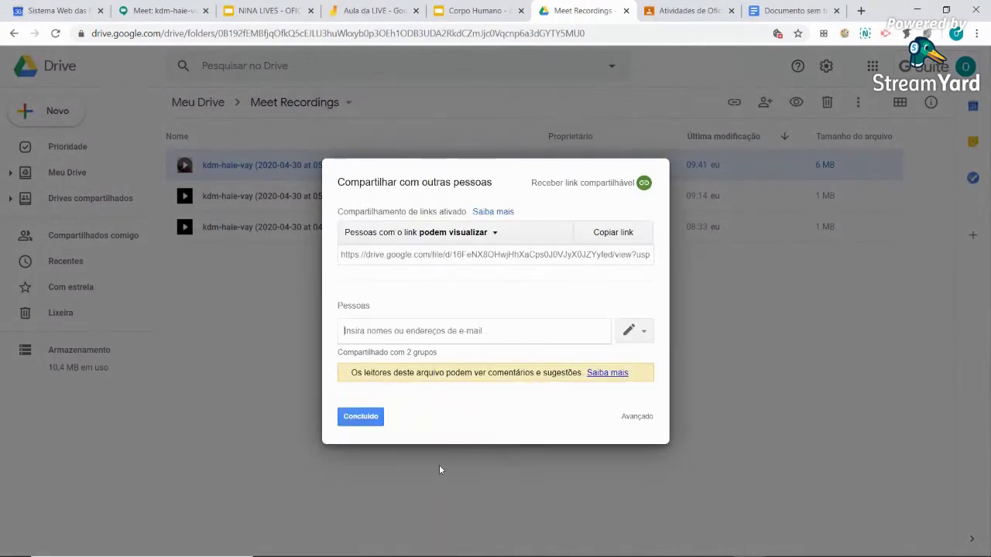
{"action": "left_click", "coordinate": [378, 420]}
{"action": "left_click", "coordinate": [685, 10]}
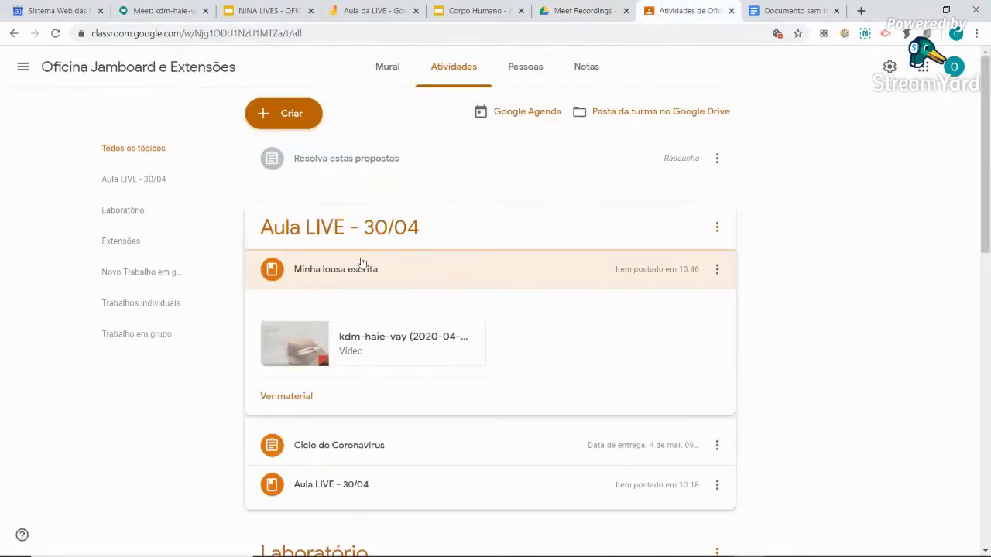
{"action": "left_click", "coordinate": [371, 336]}
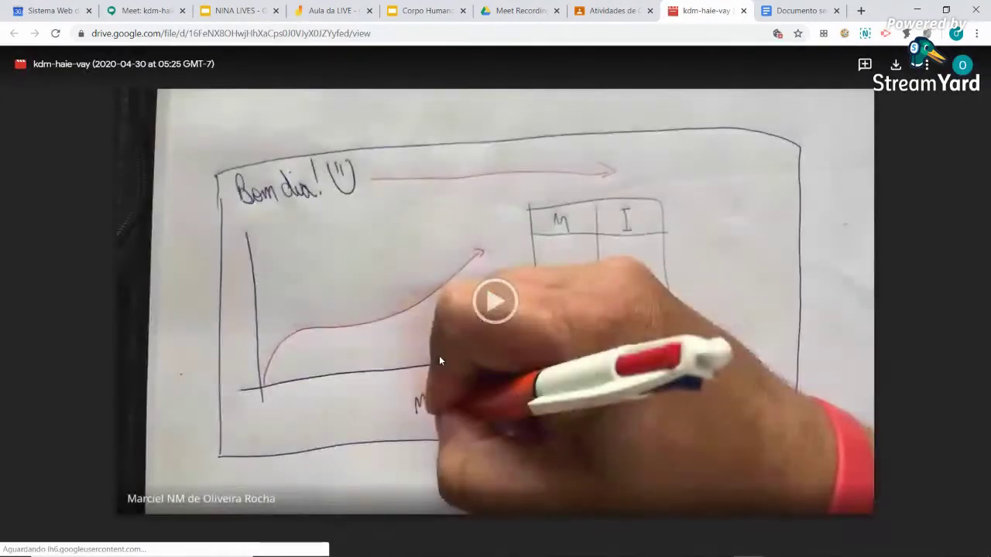
{"action": "left_click", "coordinate": [488, 310]}
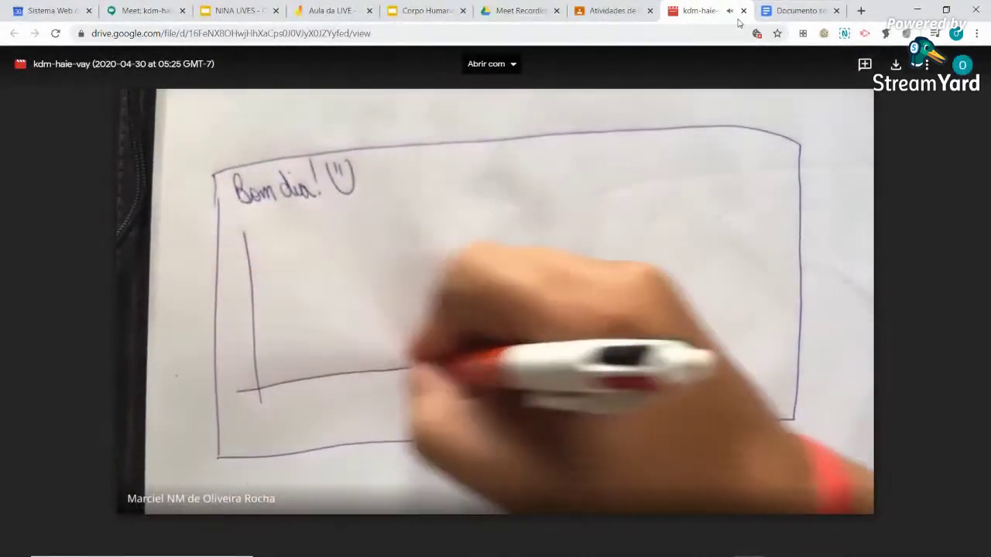
{"action": "left_click", "coordinate": [743, 11]}
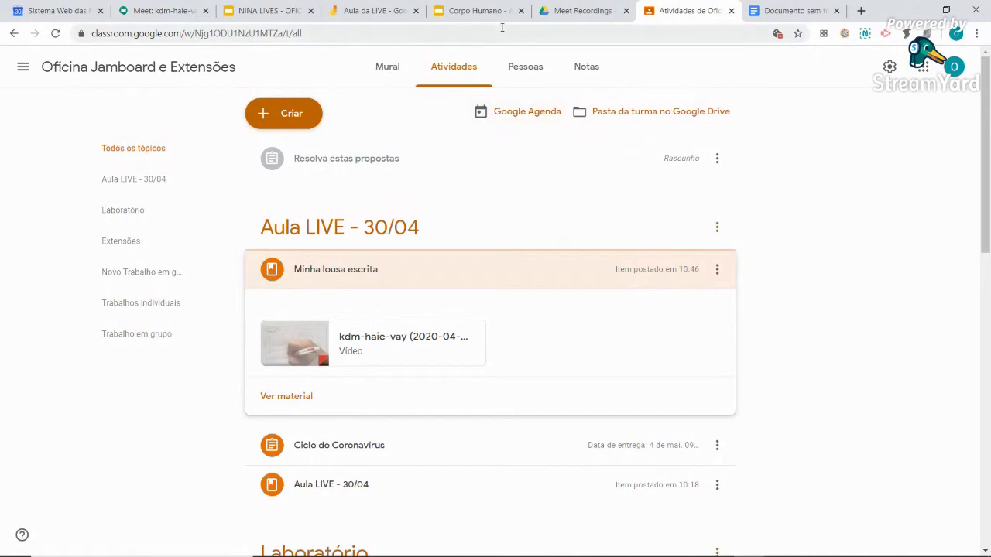
Open Gmail in a new tab from the Meet Recordings Drive folder.
{"action": "left_click", "coordinate": [565, 12]}
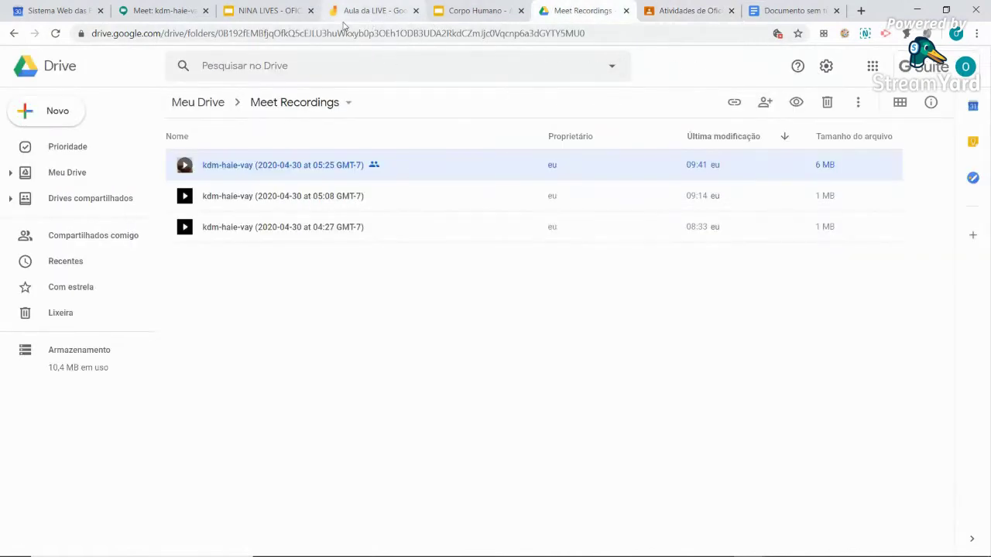
{"action": "left_click", "coordinate": [872, 66]}
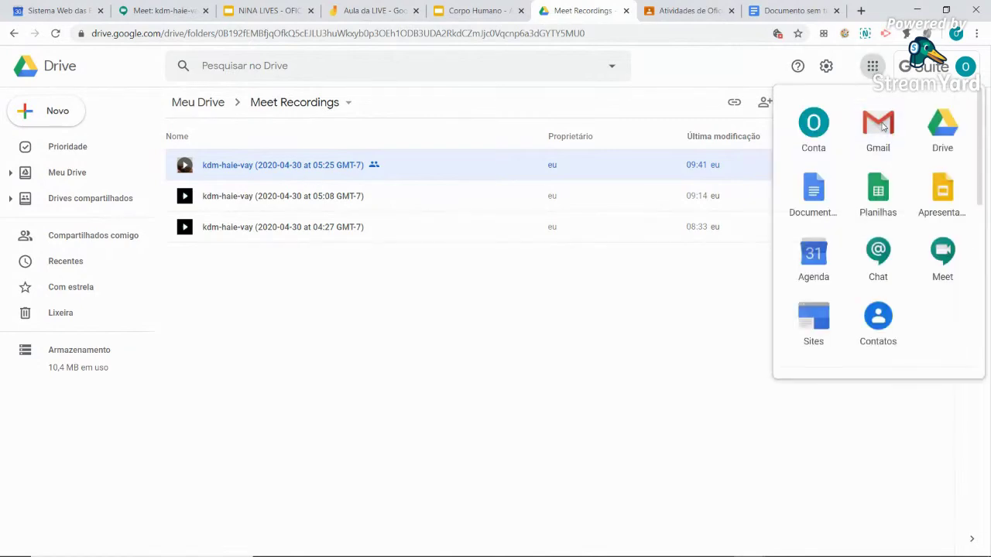
{"action": "left_click", "coordinate": [883, 127]}
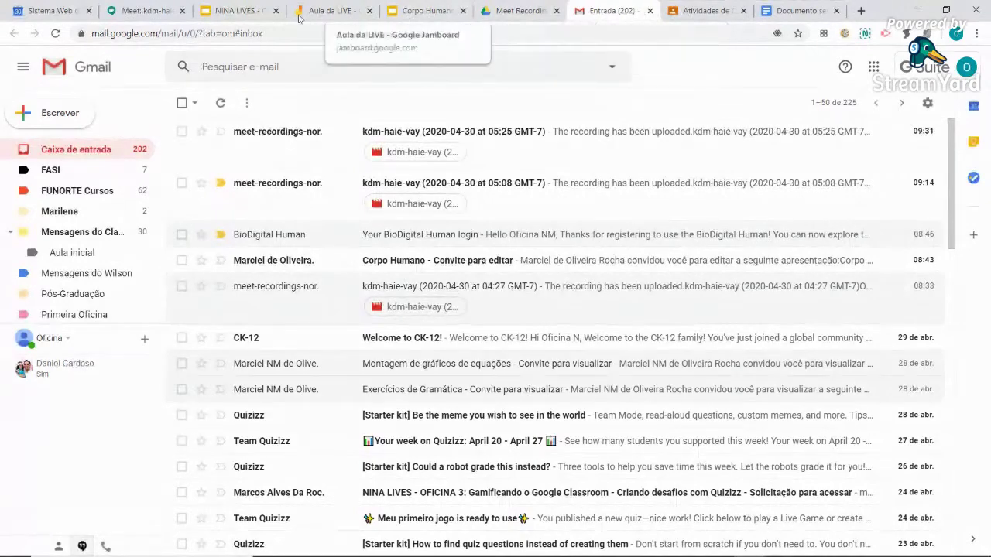
Show slide 4, '2- Quer desenhar durante sua aula para os alunos?', of the NINA LIVES deck.
{"action": "left_click", "coordinate": [237, 12]}
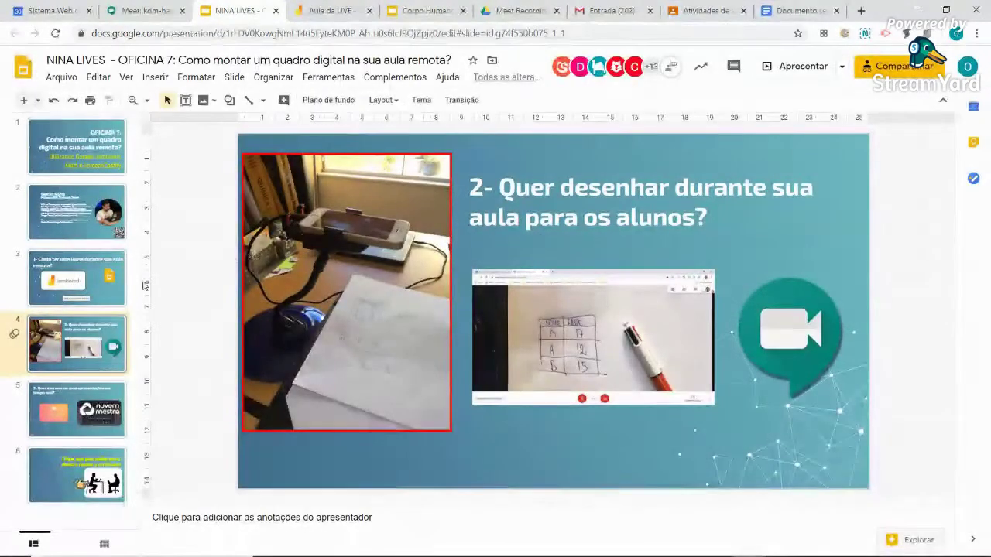
{"action": "left_click", "coordinate": [106, 291]}
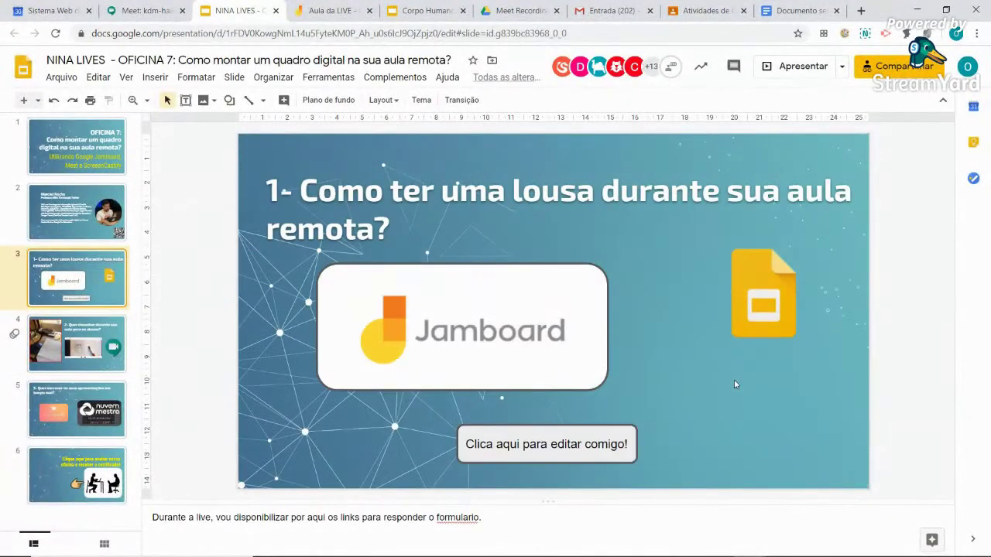
{"action": "left_click", "coordinate": [86, 353]}
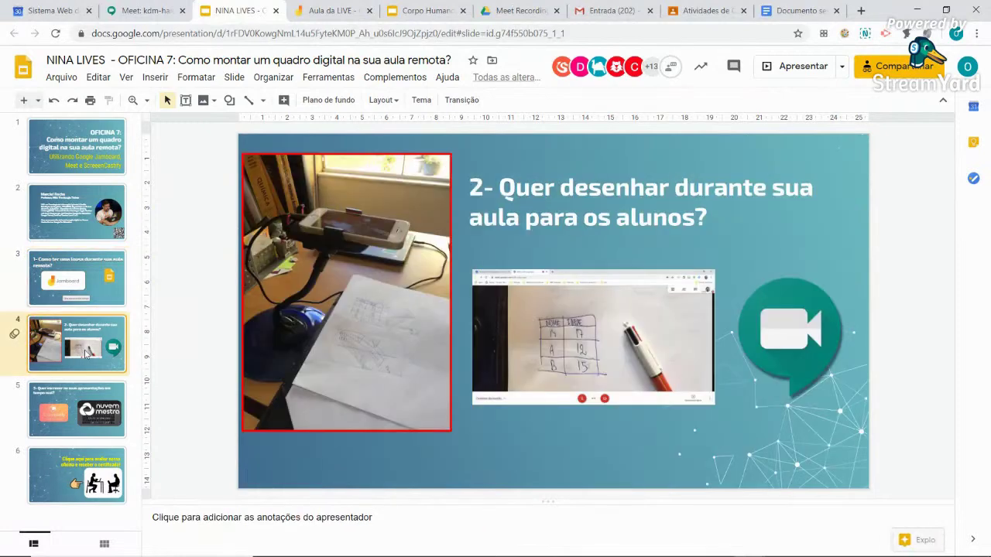
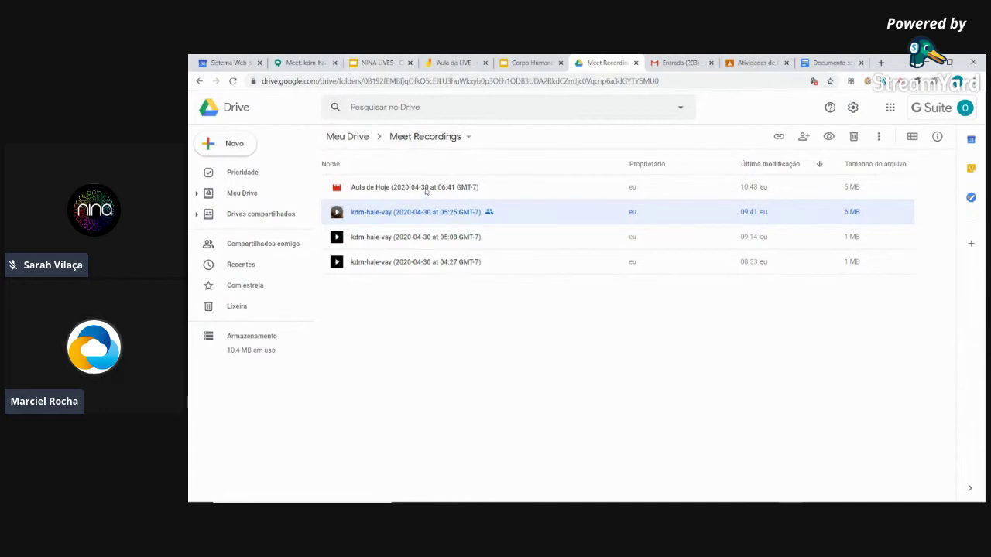
Select the Aula de Hoje recording in Drive, then return to Meet and rejoin the call.
{"action": "left_click", "coordinate": [368, 196]}
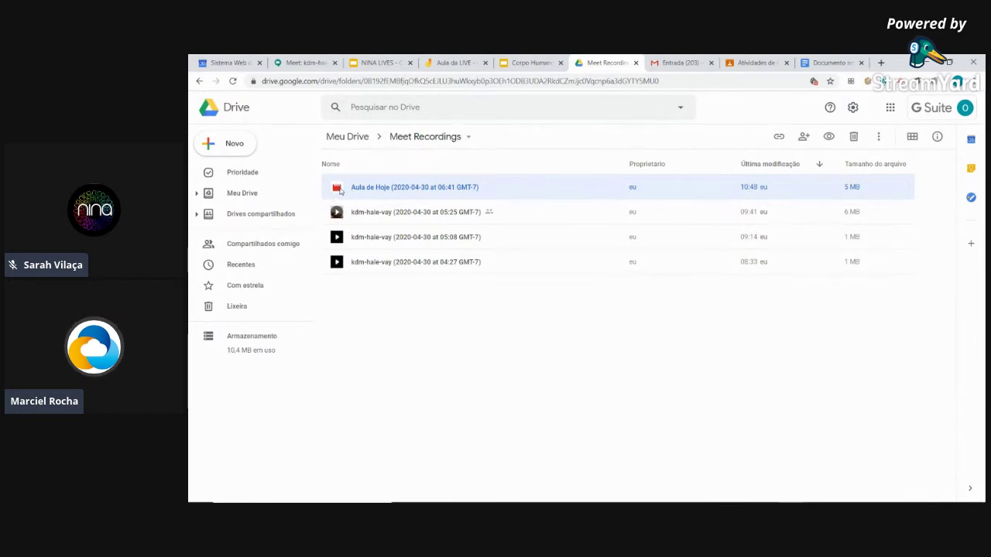
{"action": "left_click", "coordinate": [306, 63]}
{"action": "left_click", "coordinate": [532, 202]}
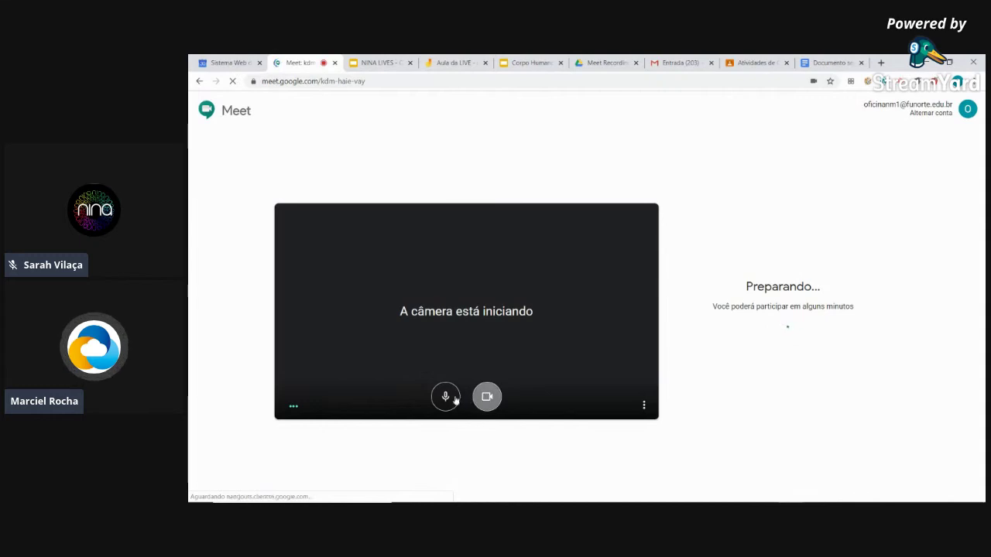
Mute the microphone and turn off the camera on the pre-join preview, then switch to Calendar.
{"action": "left_click", "coordinate": [455, 397]}
{"action": "left_click", "coordinate": [484, 398]}
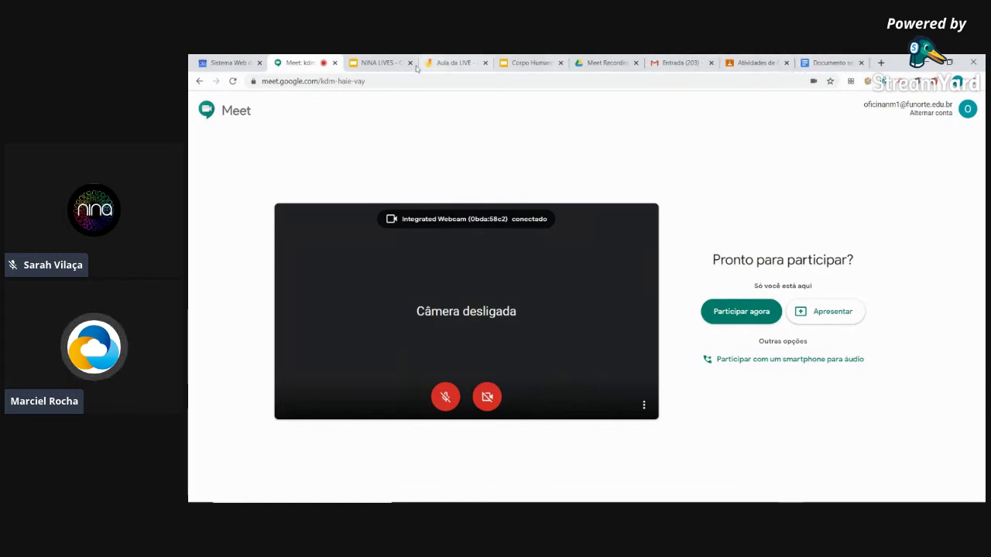
{"action": "left_click", "coordinate": [228, 61]}
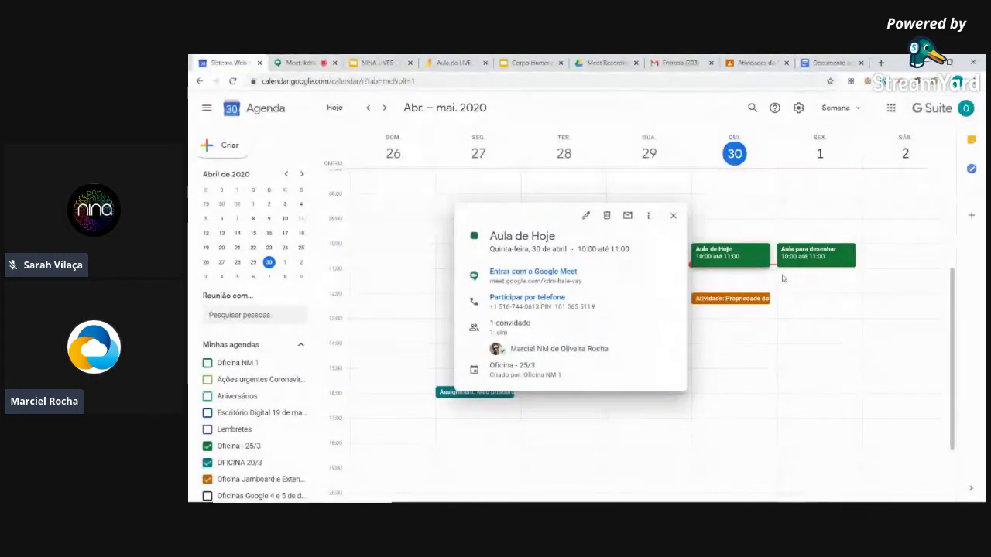
Close the Aula de Hoje event details and join the Meet call with microphone and camera off.
{"action": "left_click", "coordinate": [673, 215]}
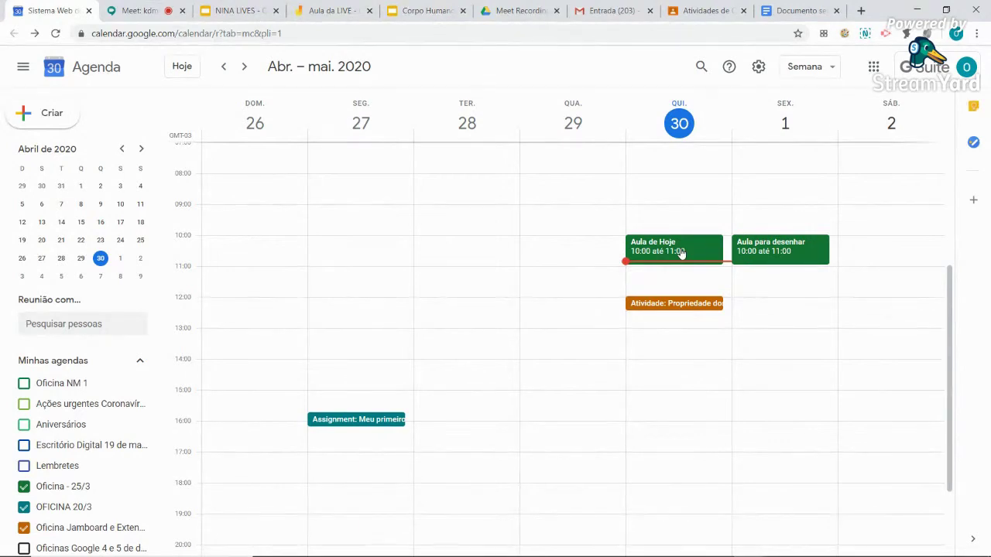
{"action": "left_click", "coordinate": [873, 67]}
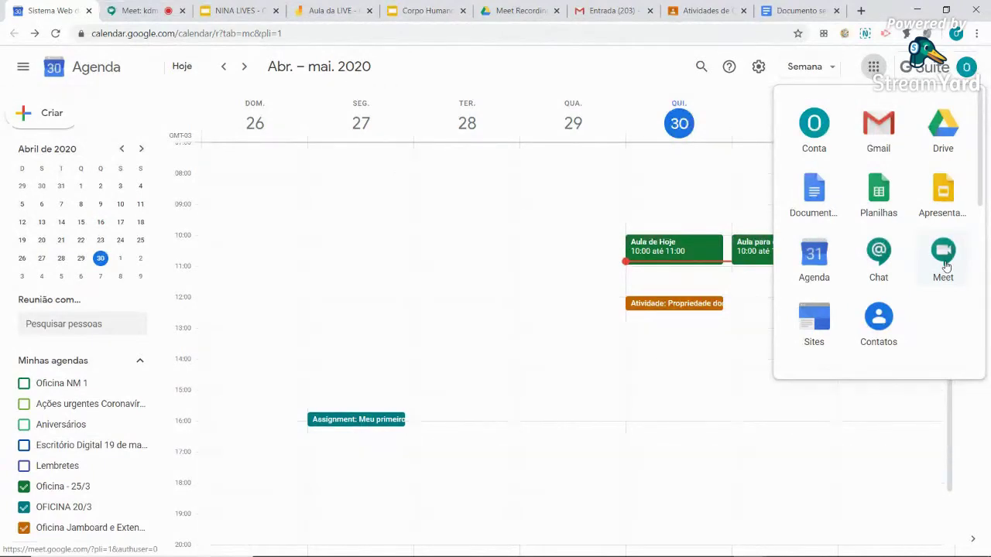
{"action": "left_click", "coordinate": [143, 13]}
{"action": "left_click", "coordinate": [695, 327]}
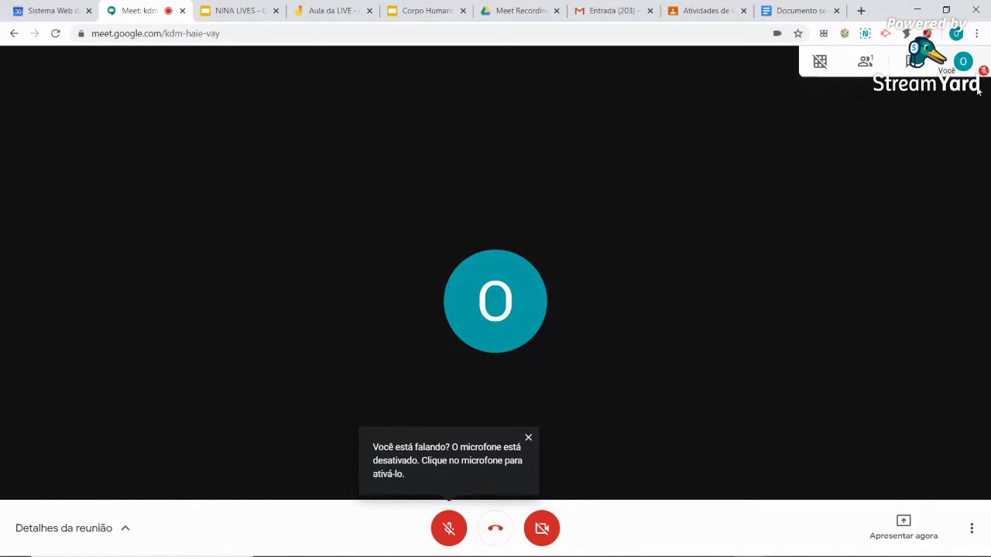
Check the participant list and extra options without changing anything, then close the Meet tab.
{"action": "left_click", "coordinate": [867, 63]}
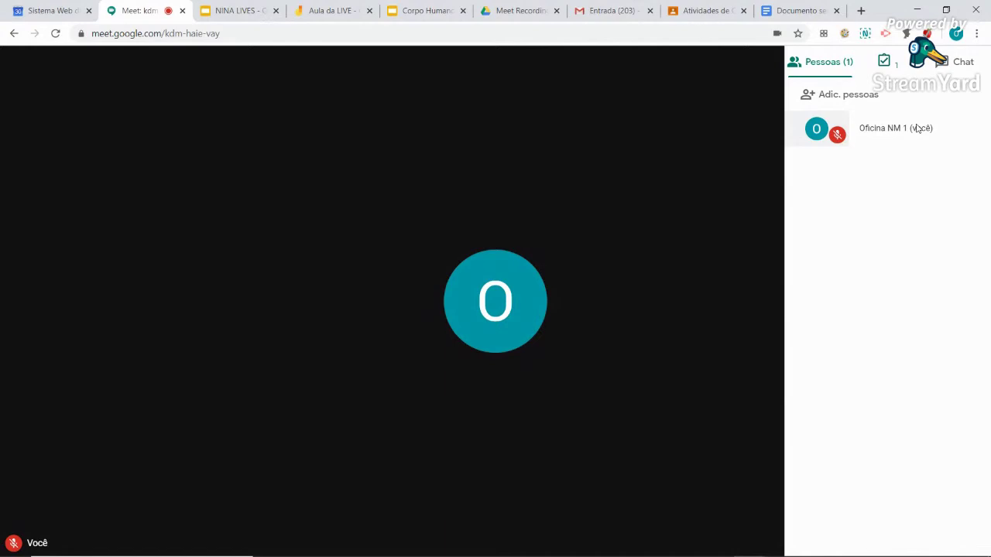
{"action": "left_click", "coordinate": [654, 282]}
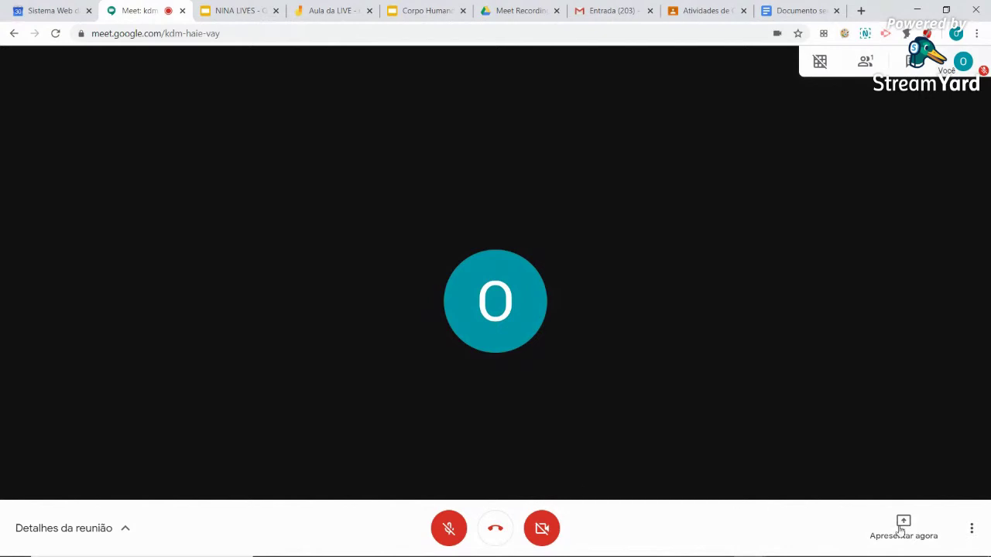
{"action": "left_click", "coordinate": [971, 529]}
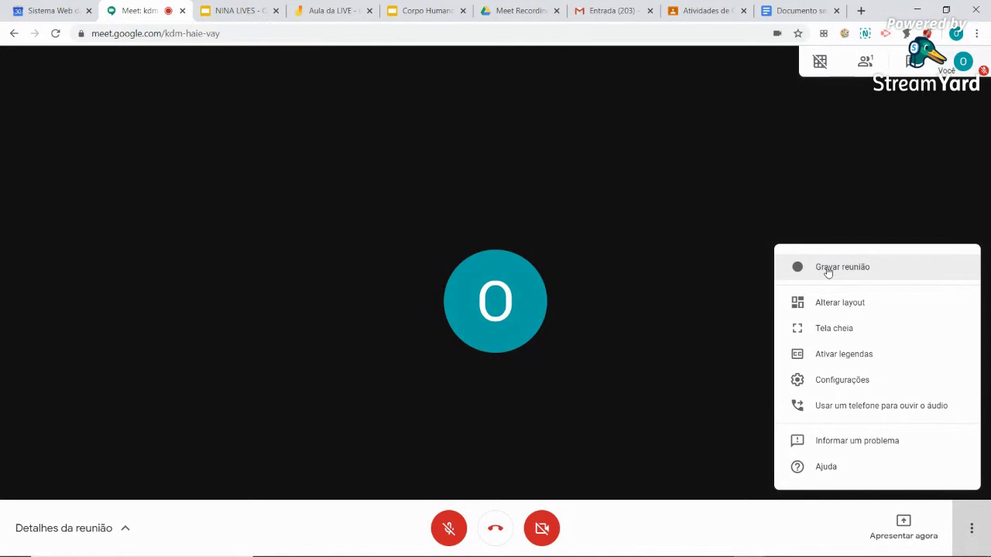
{"action": "left_click", "coordinate": [743, 249]}
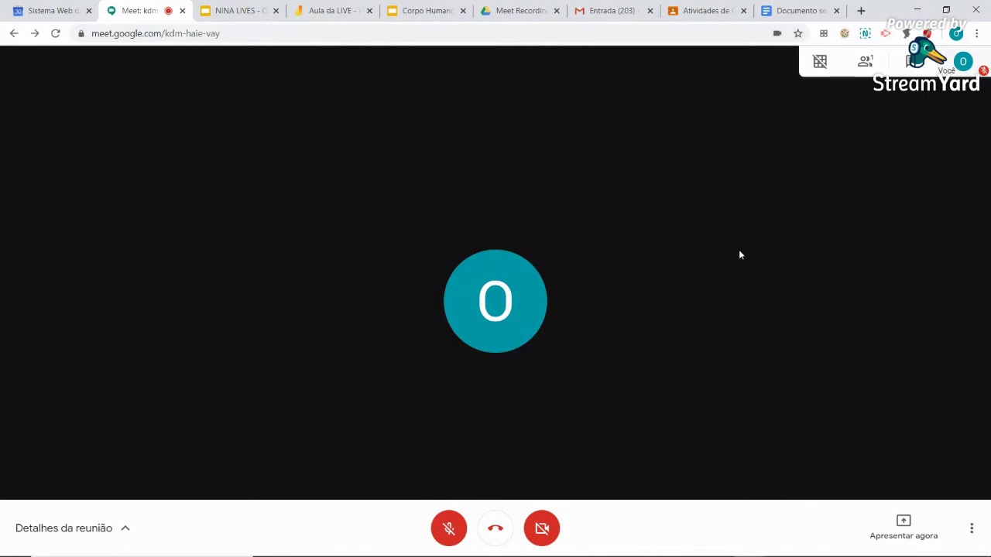
{"action": "left_click", "coordinate": [182, 11]}
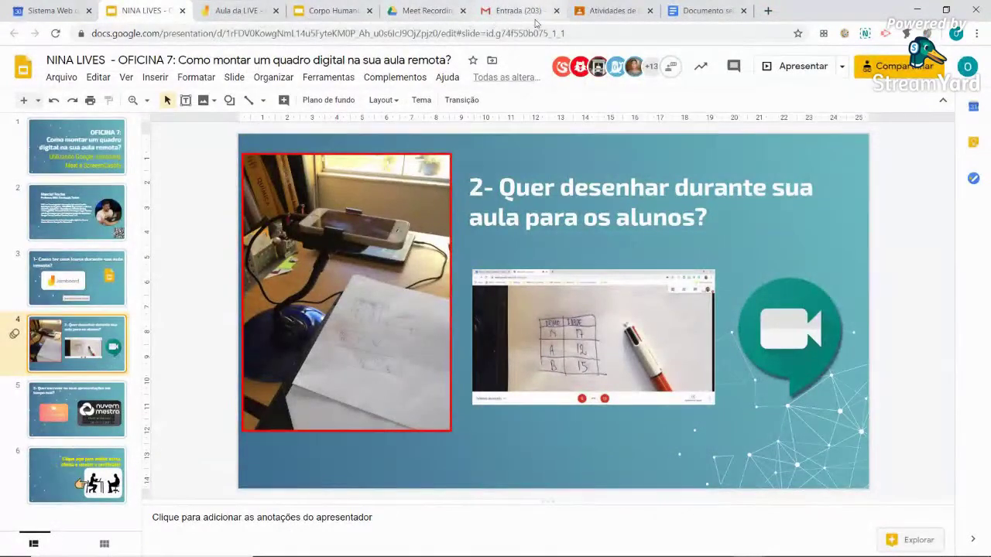
Go to My Drive > Meet Recordings and preview the 'Aula de Hoje' recording.
{"action": "left_click", "coordinate": [511, 12]}
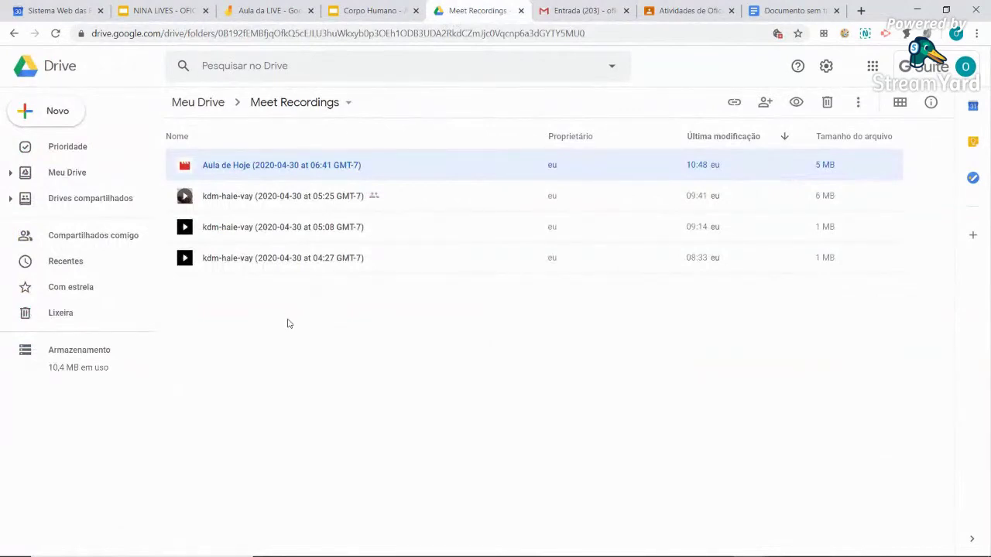
{"action": "left_click", "coordinate": [288, 323]}
{"action": "left_click", "coordinate": [219, 104]}
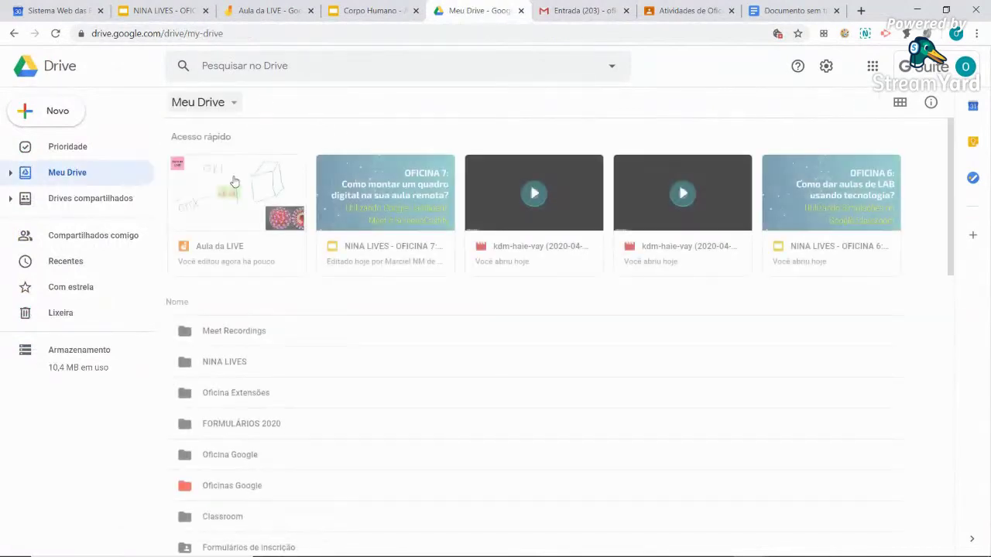
{"action": "double_click", "coordinate": [244, 329]}
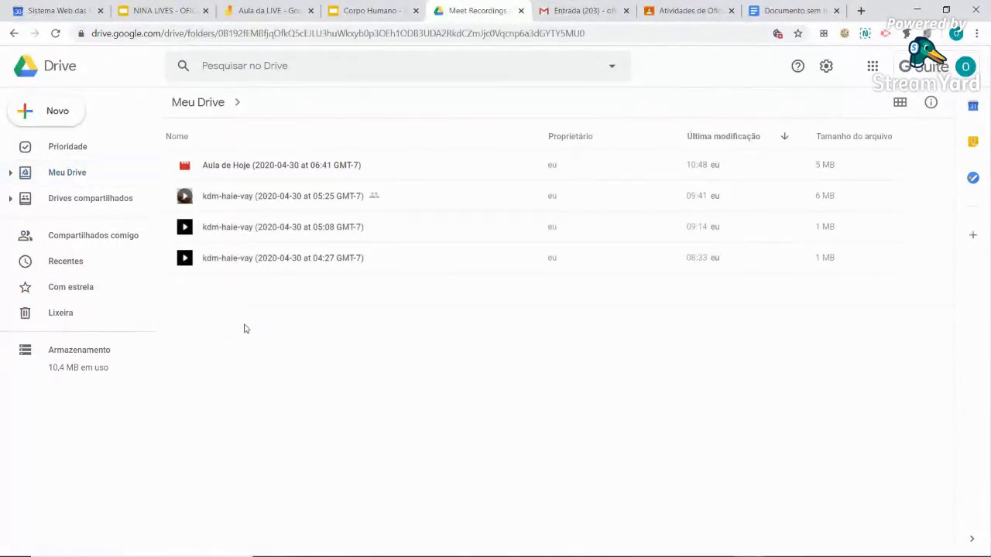
{"action": "left_click", "coordinate": [237, 165]}
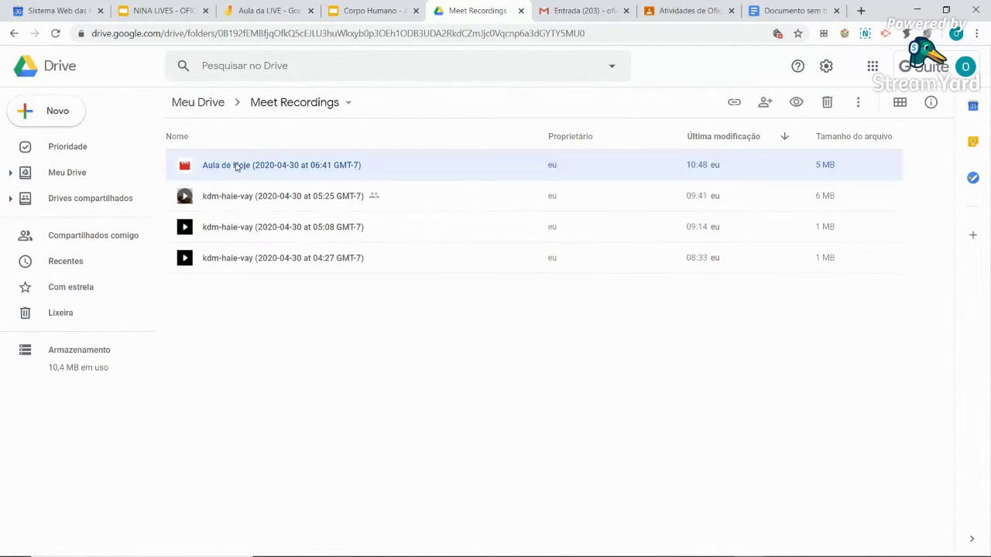
{"action": "double_click", "coordinate": [265, 166]}
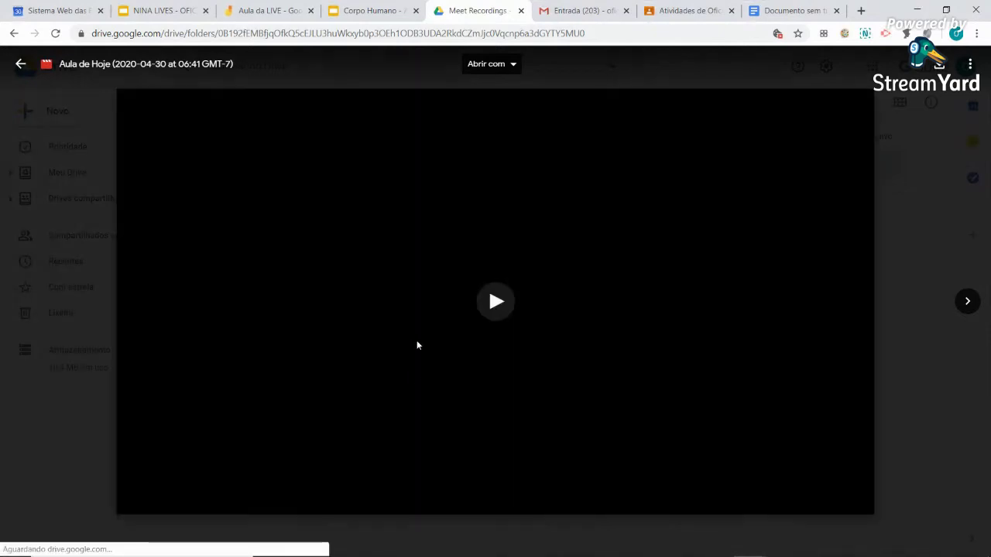
Play part of the Aula de Hoje recording, close the preview, and bring up the Corpo Humano slides.
{"action": "left_click", "coordinate": [495, 301]}
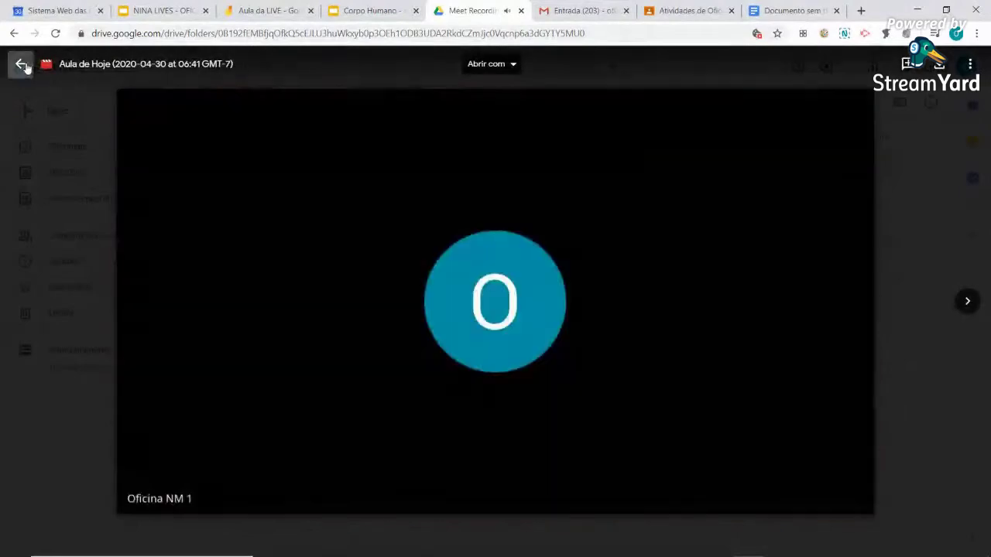
{"action": "left_click", "coordinate": [22, 65]}
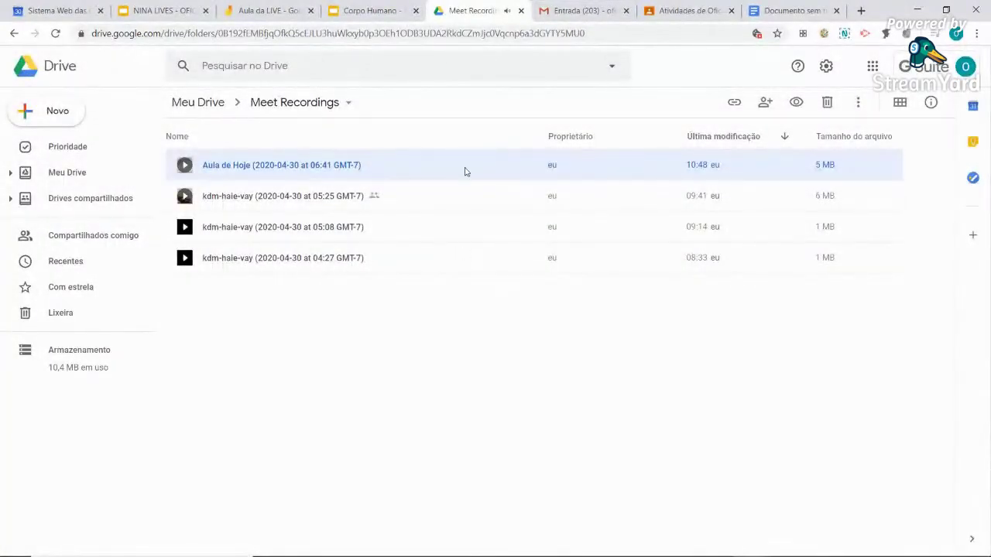
{"action": "left_click", "coordinate": [368, 10]}
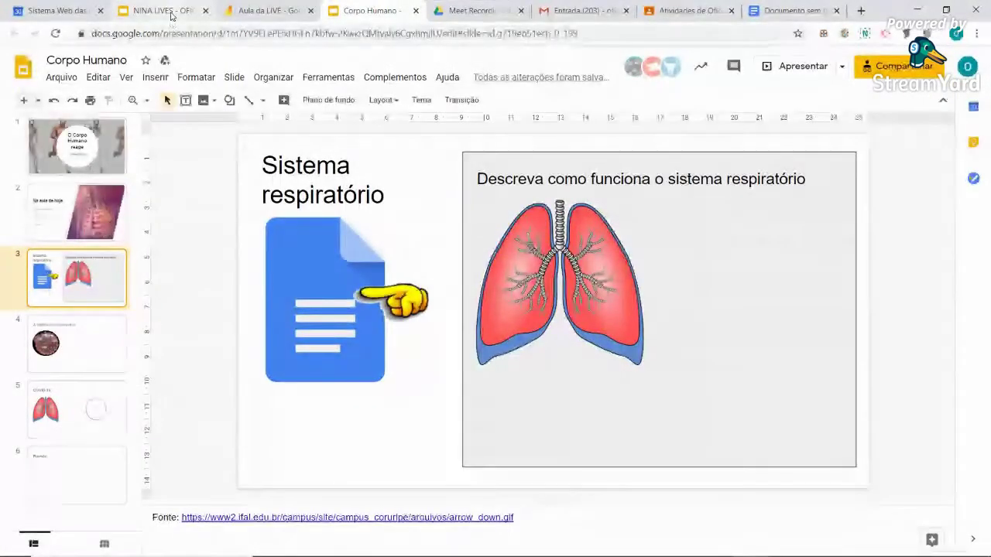
Bring up the NINA LIVES - OFICINA 7 deck at slide 4 and close the Aula da LIVE tab.
{"action": "left_click", "coordinate": [162, 11]}
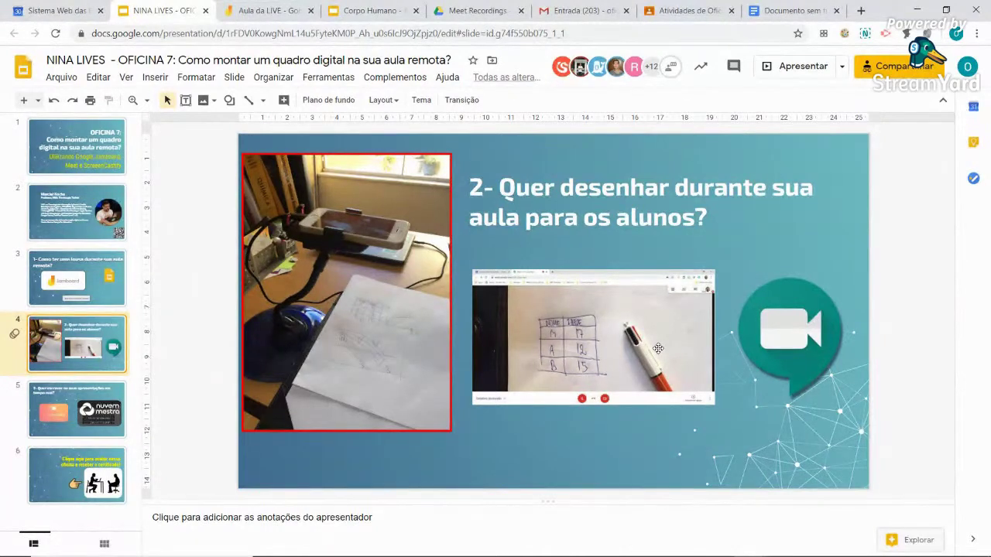
{"action": "left_click", "coordinate": [310, 11]}
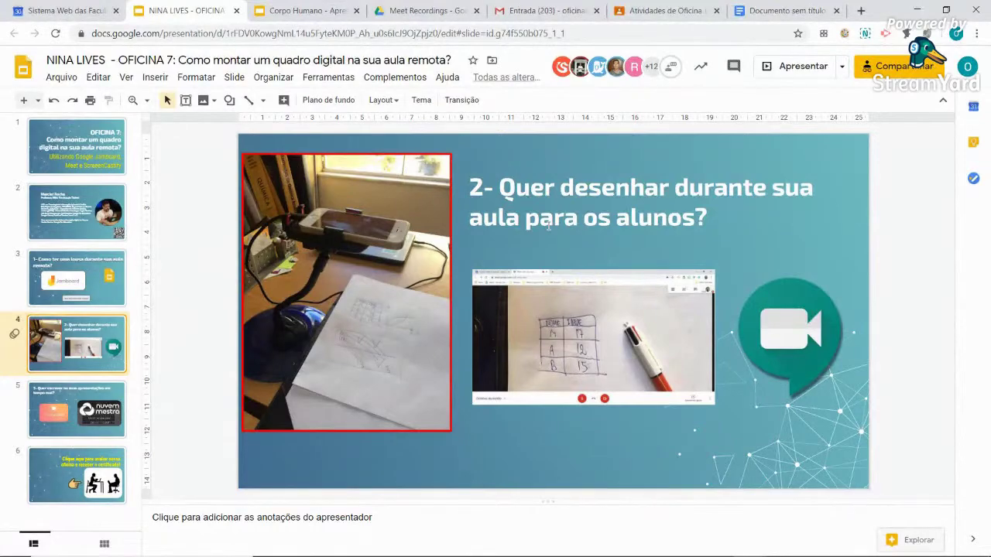
Present the OFICINA 7 deck full screen, advance to slide 5, and follow its Screencastify link.
{"action": "left_click", "coordinate": [783, 69]}
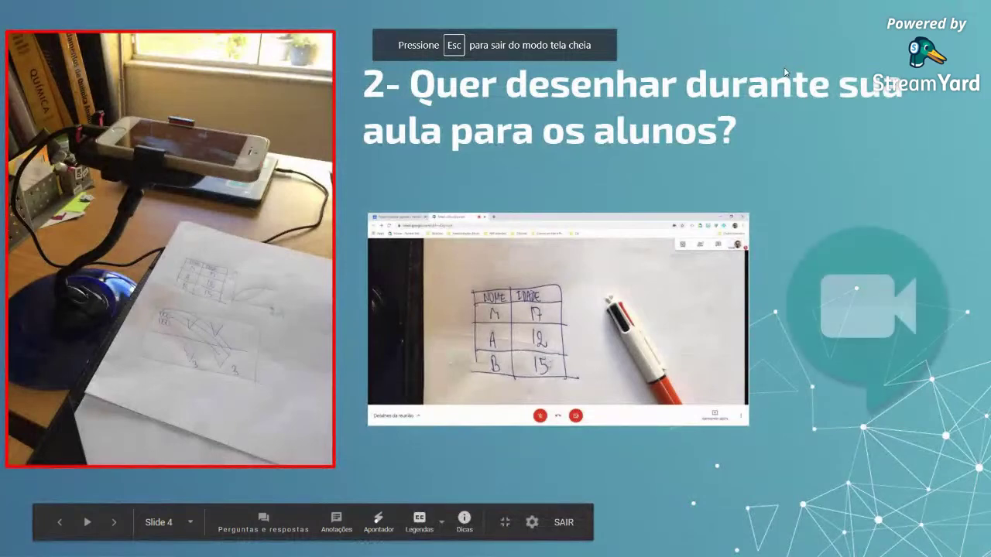
{"action": "key", "text": "Right"}
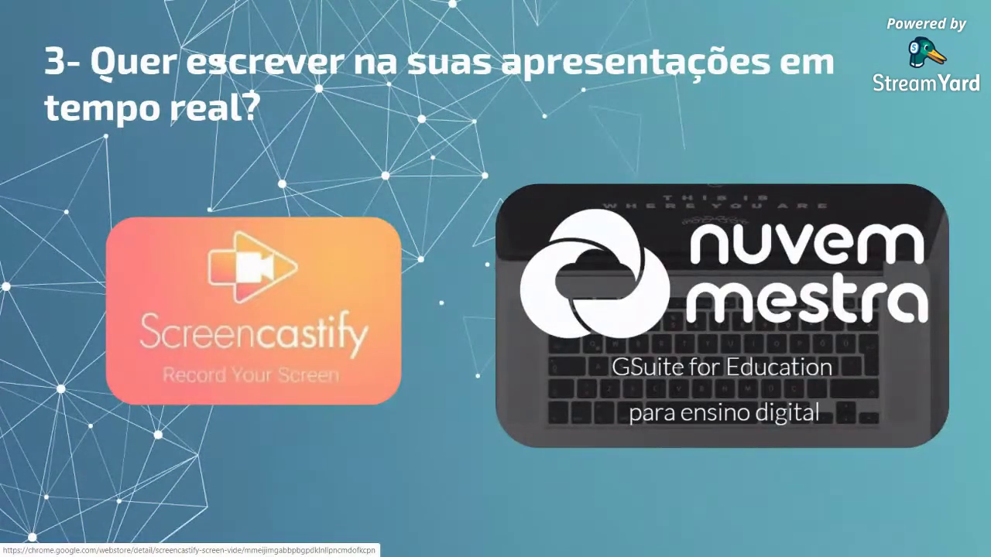
{"action": "left_click", "coordinate": [240, 349]}
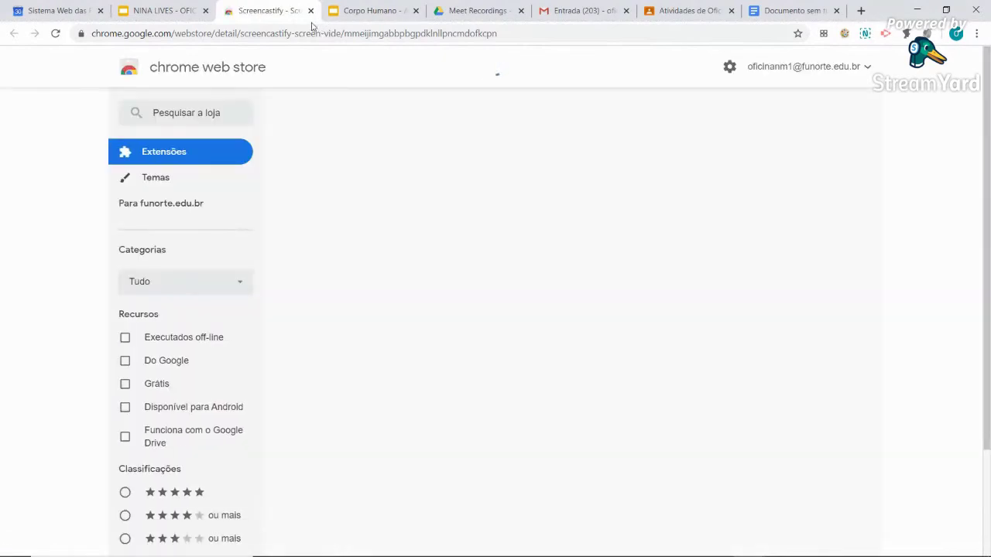
Return to the slideshow and follow the Nuvem Mestra link to the 'Gravação de vídeos' page.
{"action": "left_click", "coordinate": [177, 17]}
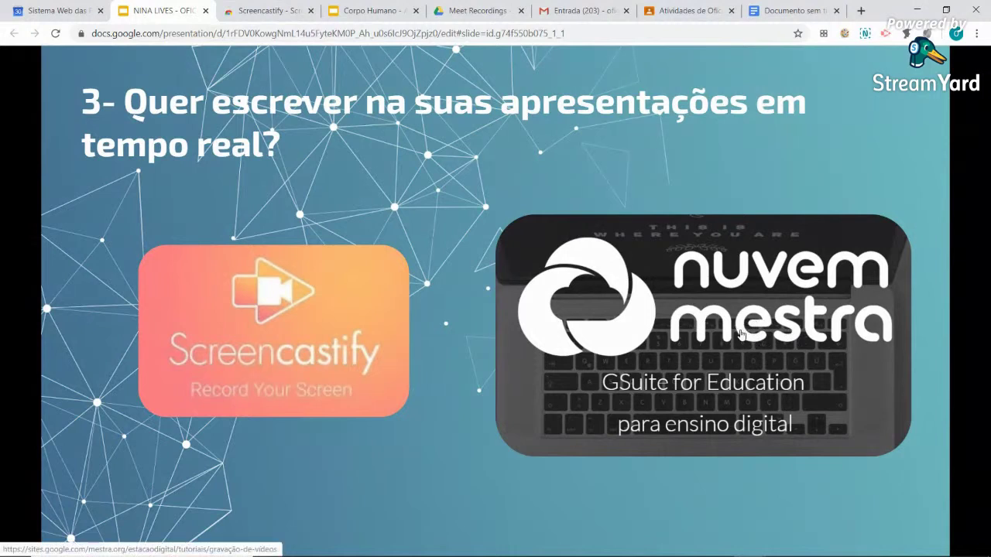
{"action": "left_click", "coordinate": [741, 334]}
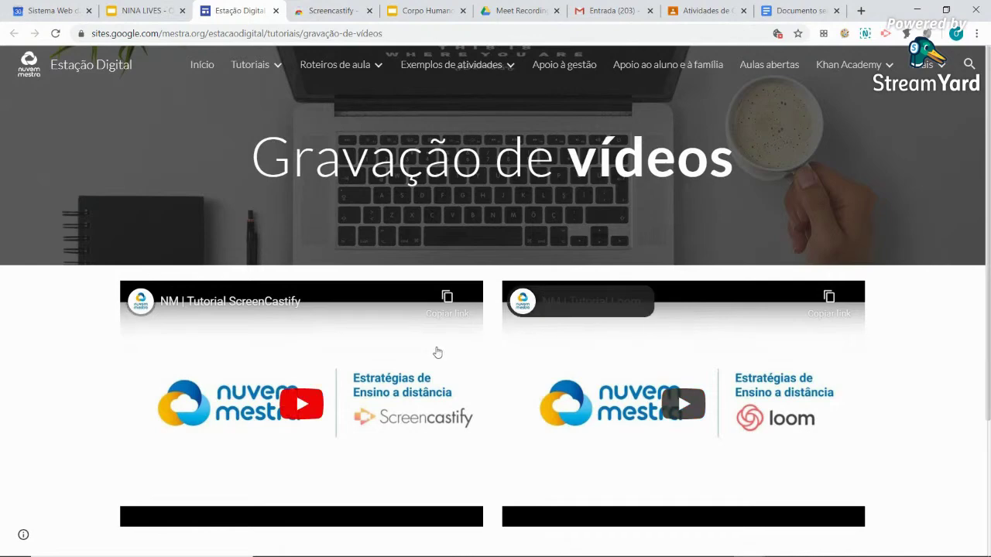
{"action": "scroll", "coordinate": [416, 352], "scroll_direction": "down", "scroll_amount": 2}
{"action": "scroll", "coordinate": [365, 320], "scroll_direction": "up", "scroll_amount": 2}
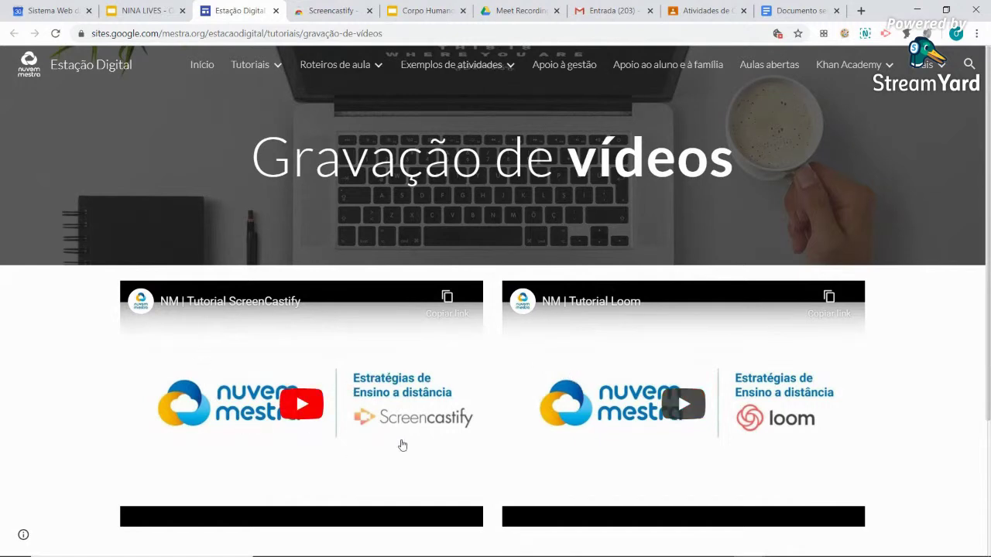
{"action": "scroll", "coordinate": [402, 445], "scroll_direction": "down", "scroll_amount": 1}
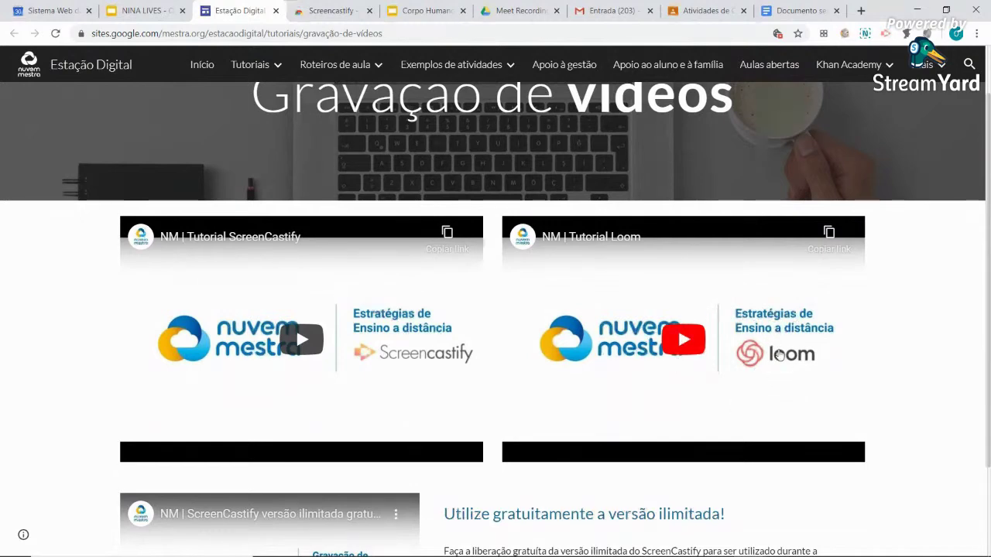
{"action": "scroll", "coordinate": [780, 355], "scroll_direction": "down", "scroll_amount": 1}
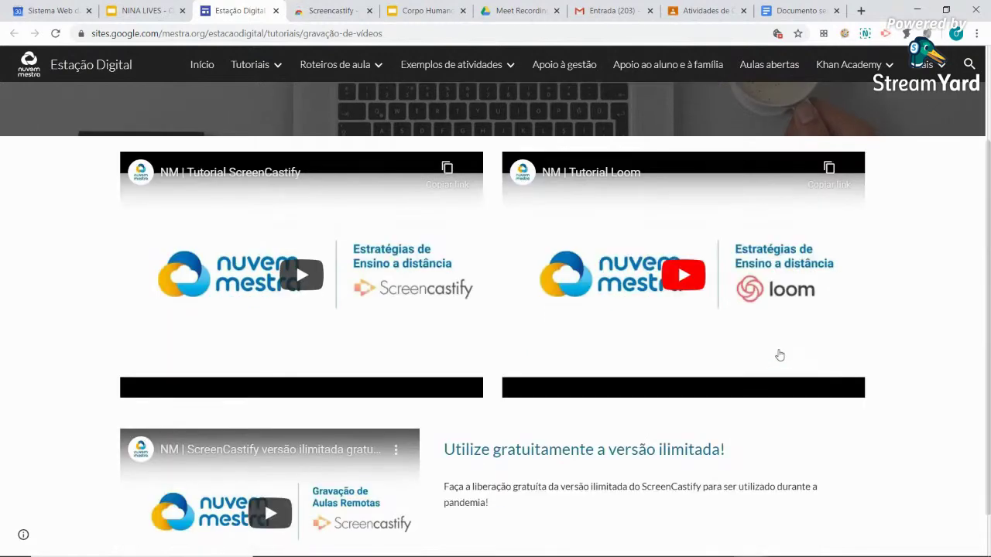
{"action": "scroll", "coordinate": [780, 355], "scroll_direction": "down", "scroll_amount": 1}
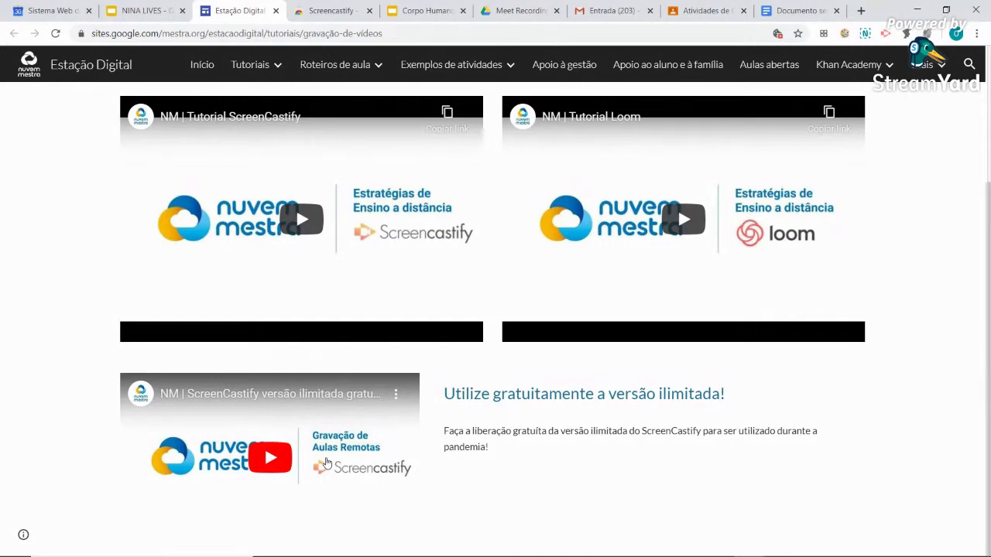
{"action": "scroll", "coordinate": [325, 463], "scroll_direction": "up", "scroll_amount": 3}
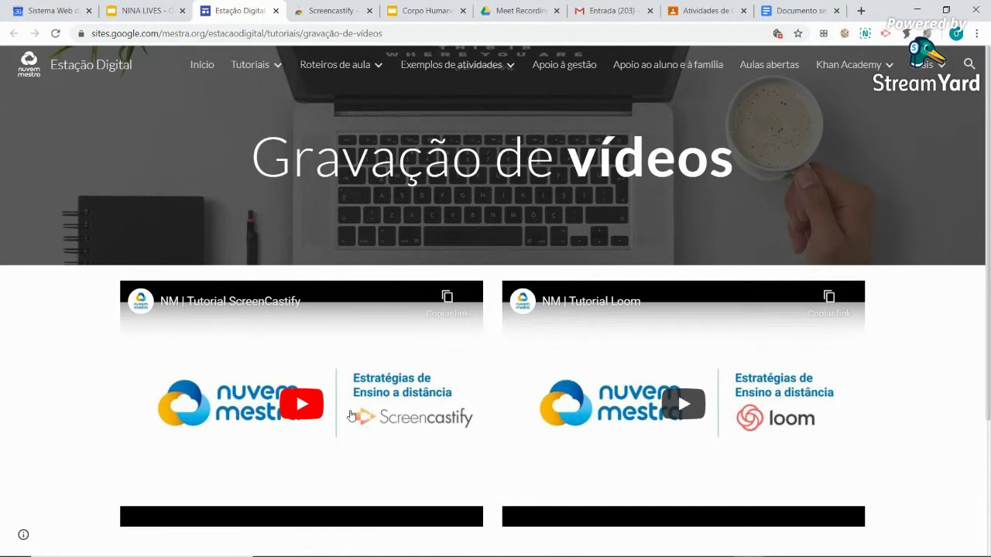
{"action": "scroll", "coordinate": [350, 416], "scroll_direction": "down", "scroll_amount": 3}
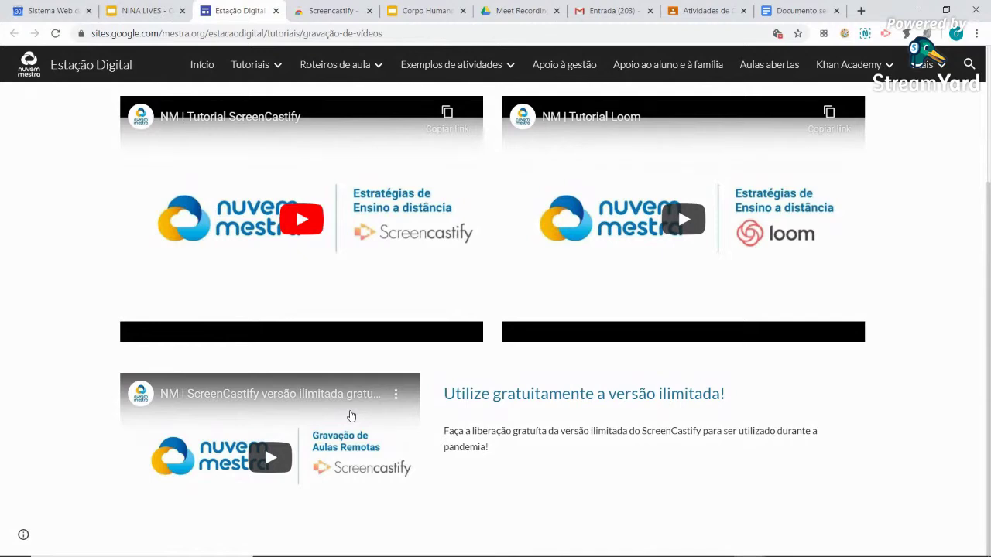
{"action": "scroll", "coordinate": [340, 426], "scroll_direction": "up", "scroll_amount": 3}
{"action": "scroll", "coordinate": [484, 442], "scroll_direction": "down", "scroll_amount": 3}
Use Alt+Tab to reach the Corpo Humano window and select the Sistema respiratório slide thumbnail.
{"action": "left_click", "coordinate": [410, 14]}
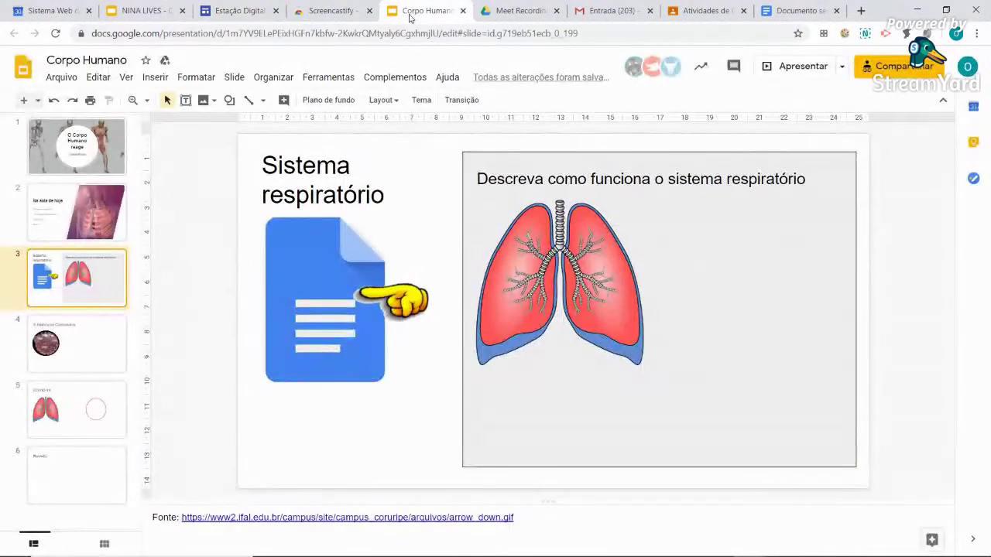
{"action": "left_click", "coordinate": [143, 11]}
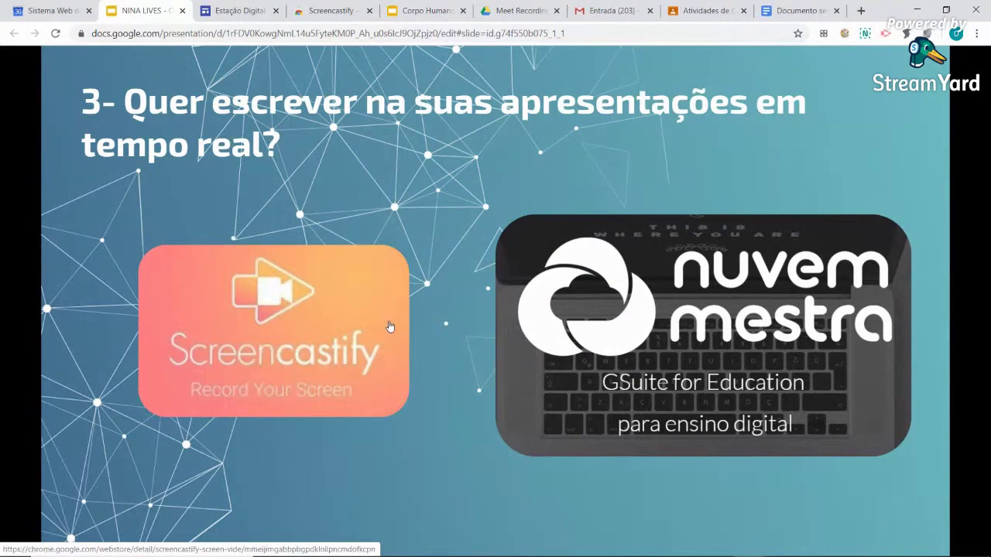
{"action": "key", "text": "alt+Tab"}
{"action": "key", "text": "alt+Tab"}
{"action": "key", "text": "alt+Tab"}
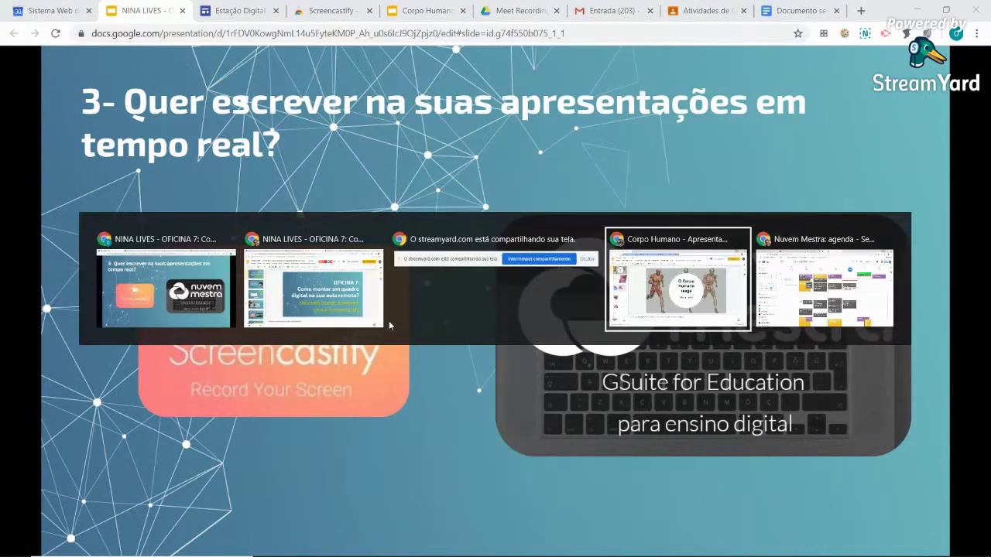
{"action": "key", "text": "Escape"}
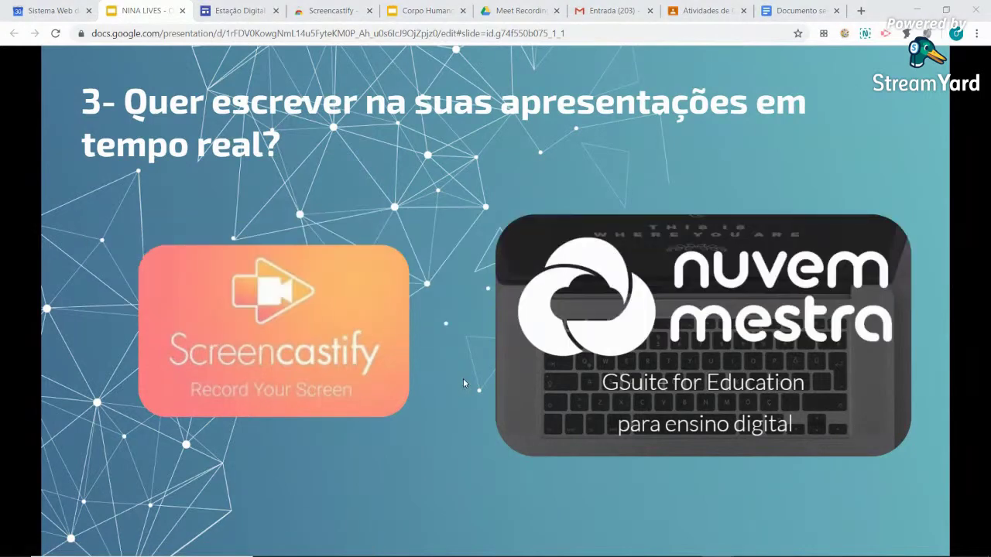
{"action": "key", "text": "alt+Tab"}
{"action": "key", "text": "alt+Tab"}
{"action": "key", "text": "alt+Tab"}
{"action": "key", "text": "alt+Tab"}
{"action": "key", "text": "alt+Tab"}
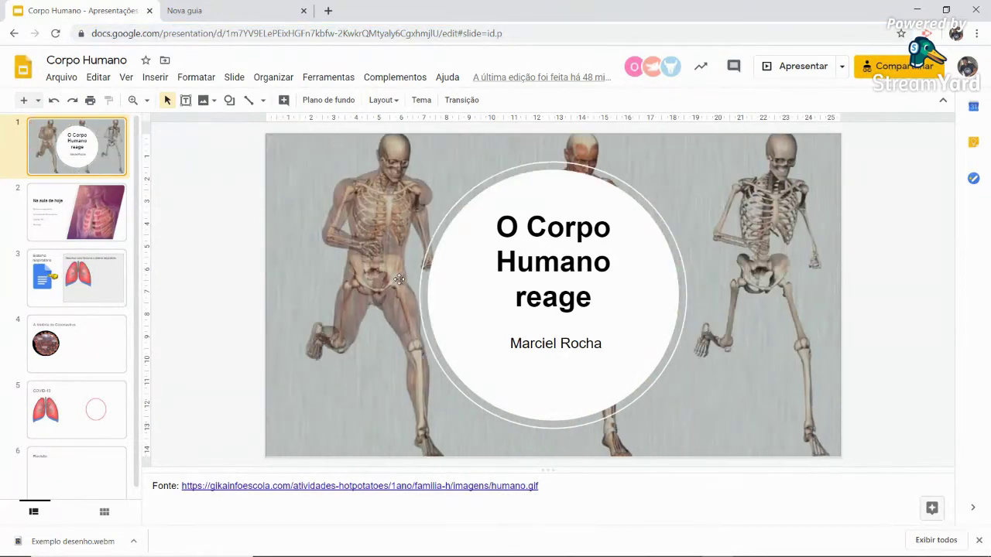
{"action": "left_click", "coordinate": [112, 267]}
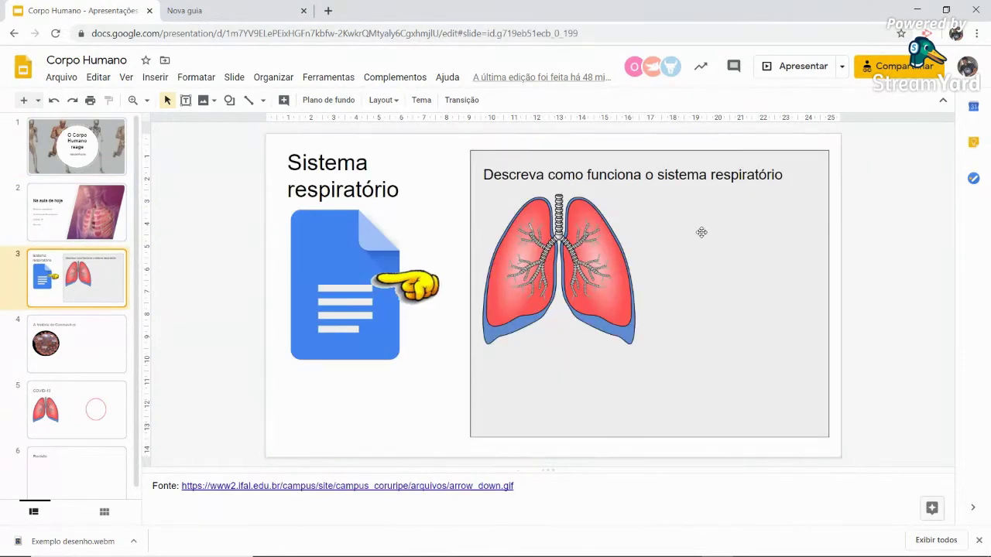
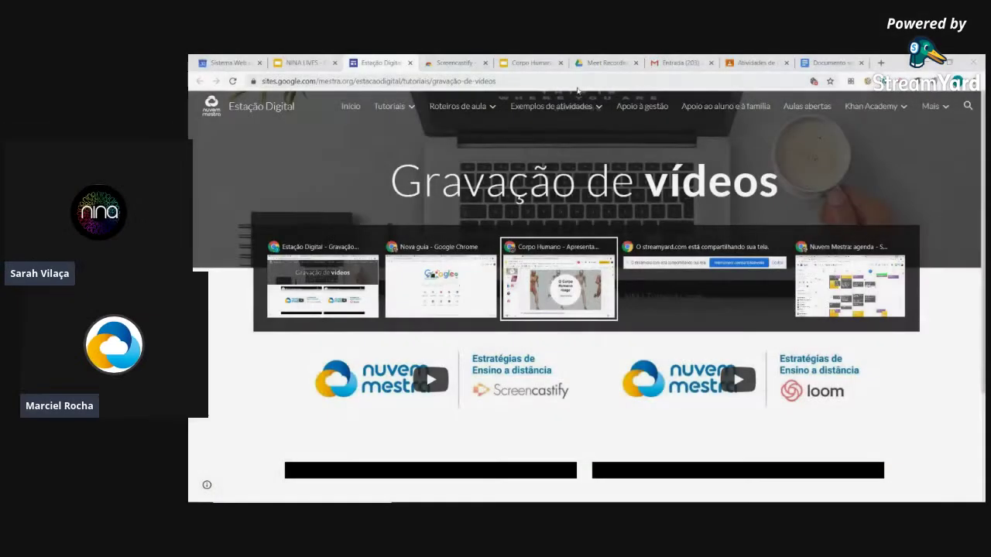
Bring the Corpo Humano window forward and open Google Drive's My Drive in its new tab.
{"action": "key", "text": "alt+Tab"}
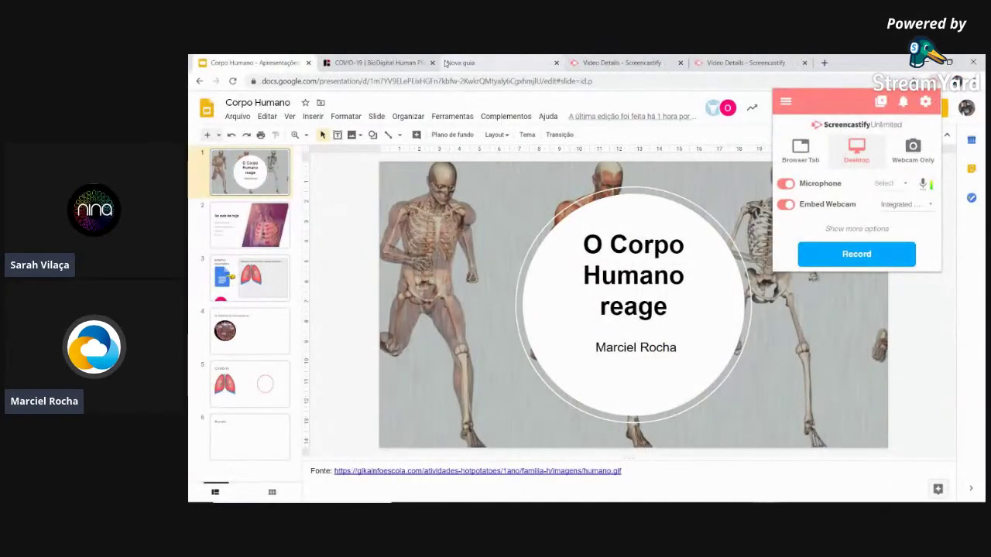
{"action": "left_click", "coordinate": [445, 63]}
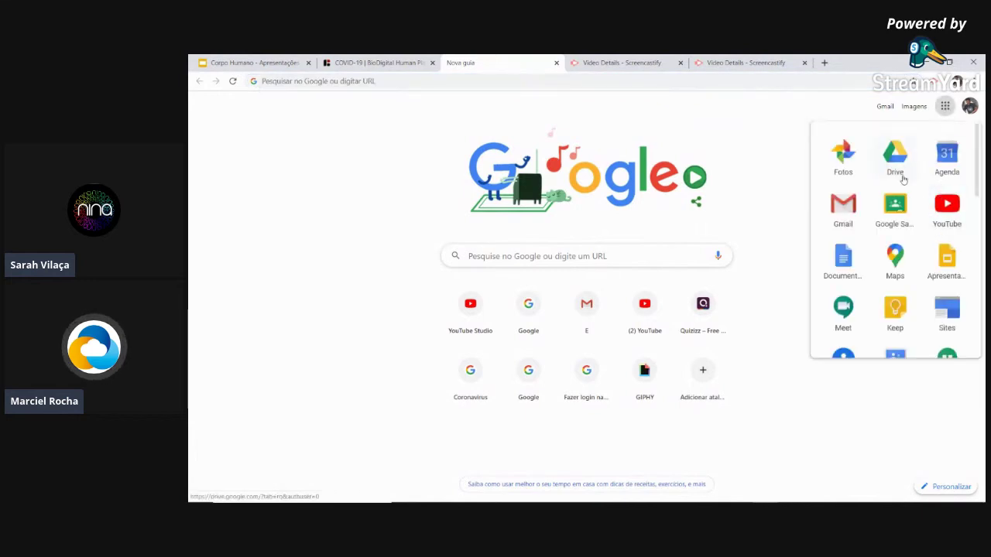
{"action": "left_click", "coordinate": [910, 165]}
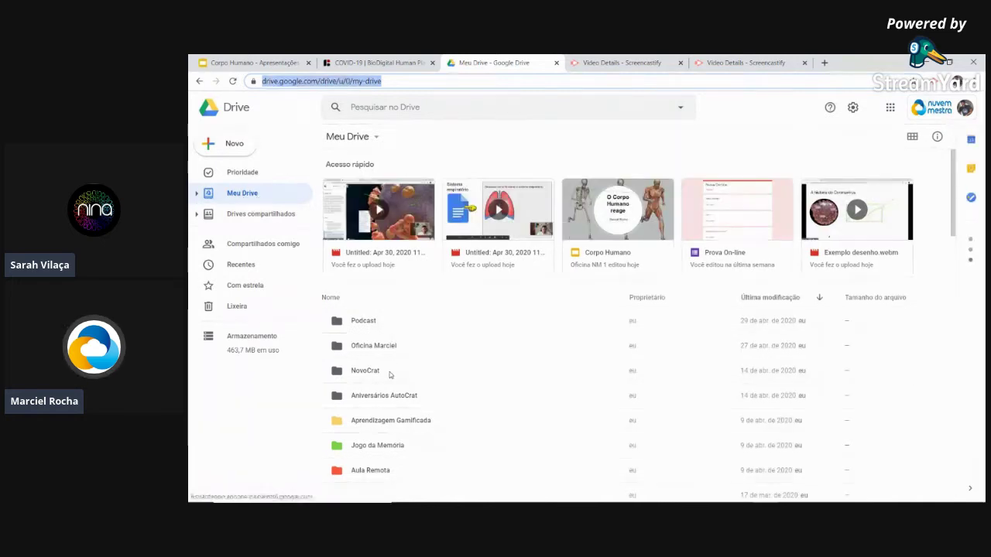
Open the Screencastify folder, select 'Vamos falar sobre LIBRAS.webm', and bring up the Screencastify recorder.
{"action": "scroll", "coordinate": [390, 374], "scroll_direction": "down", "scroll_amount": 1}
{"action": "scroll", "coordinate": [390, 374], "scroll_direction": "down", "scroll_amount": 5}
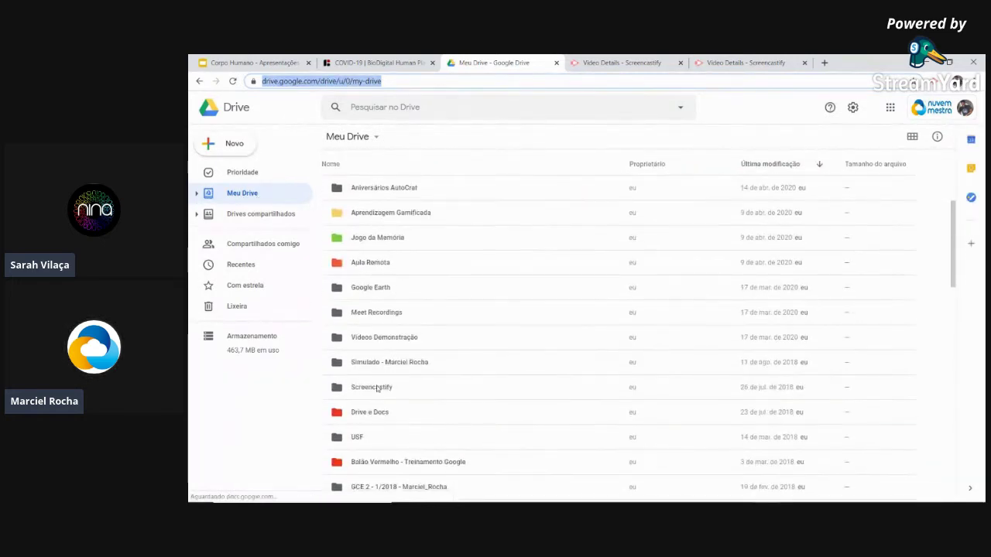
{"action": "scroll", "coordinate": [379, 388], "scroll_direction": "up", "scroll_amount": 2}
{"action": "left_click", "coordinate": [391, 387]}
{"action": "scroll", "coordinate": [397, 386], "scroll_direction": "down", "scroll_amount": 1}
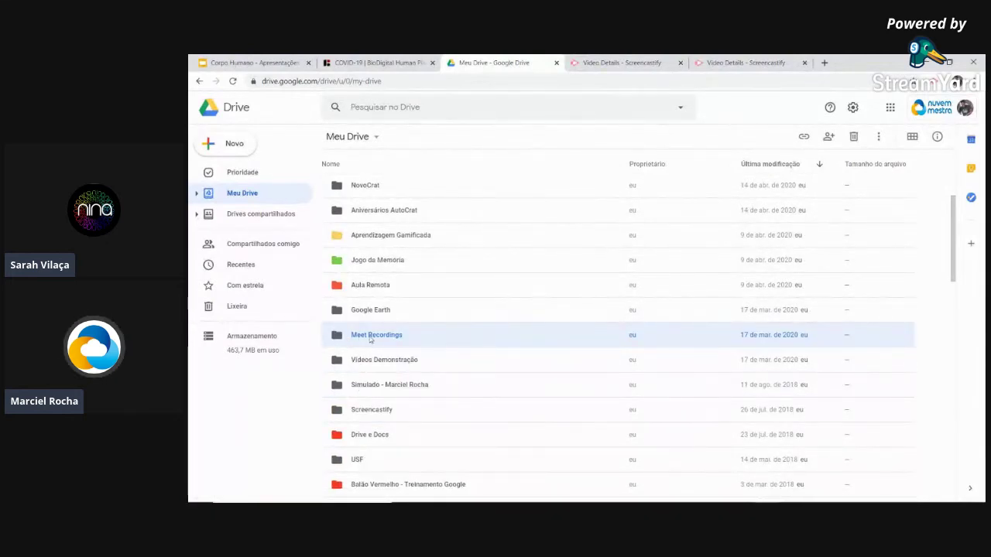
{"action": "left_click", "coordinate": [393, 418]}
{"action": "double_click", "coordinate": [383, 412]}
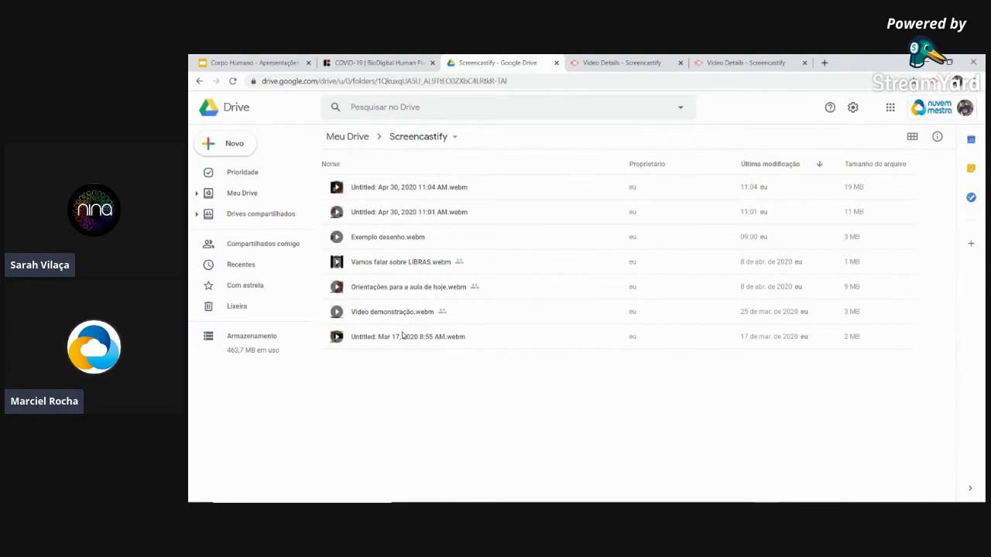
{"action": "left_click", "coordinate": [487, 268]}
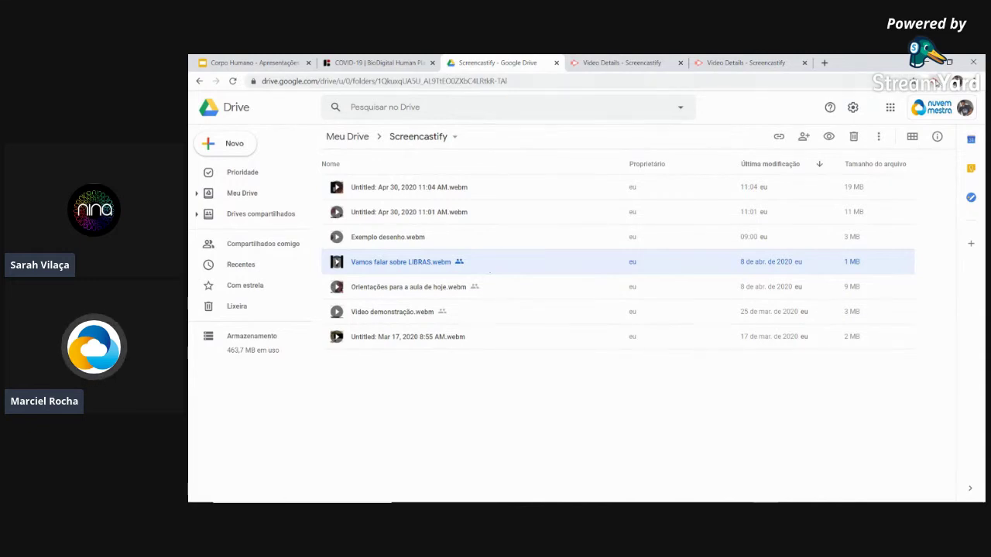
{"action": "left_click", "coordinate": [933, 106]}
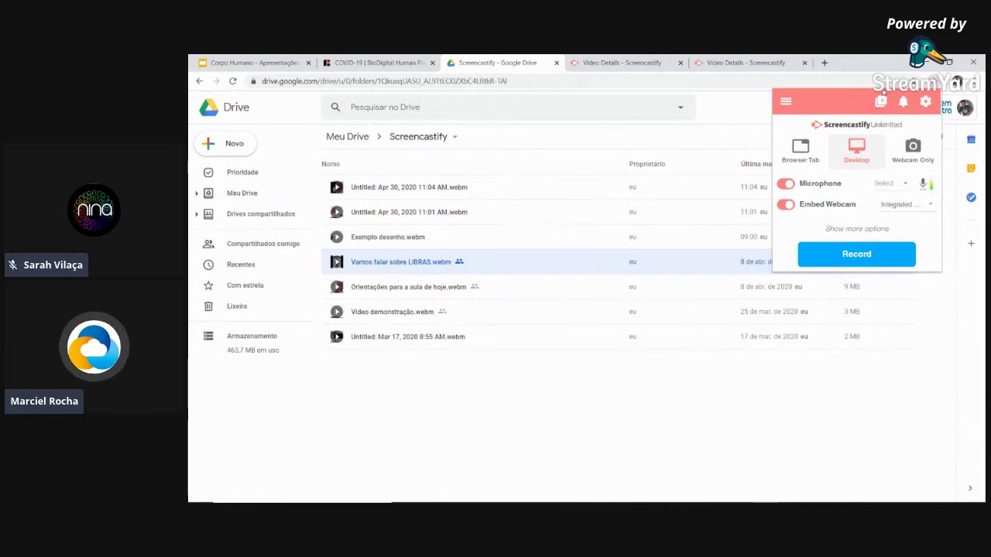
Open the 'Untitled: Apr 30, 2020 11:04 AM' recording from My Recordings.
{"action": "left_click", "coordinate": [880, 104]}
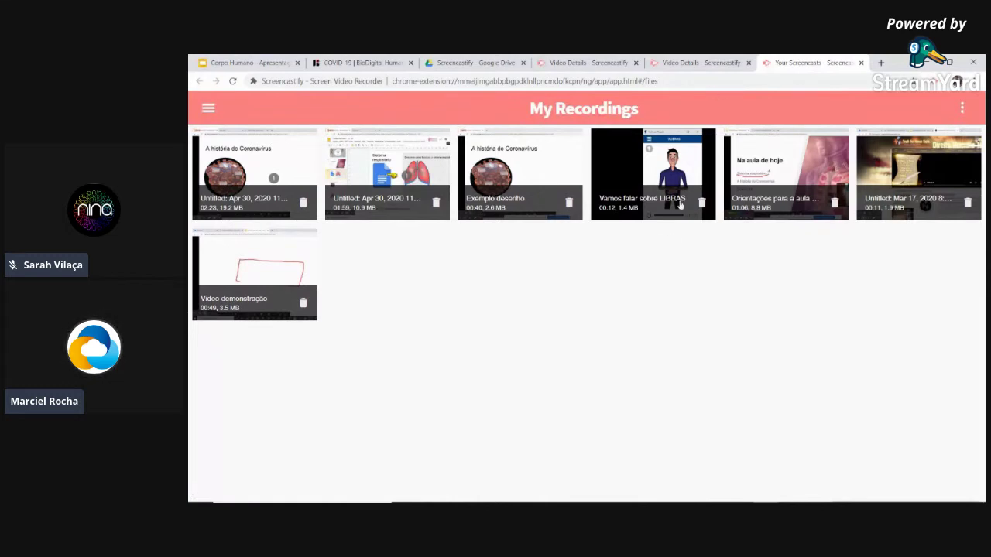
{"action": "left_click", "coordinate": [283, 165]}
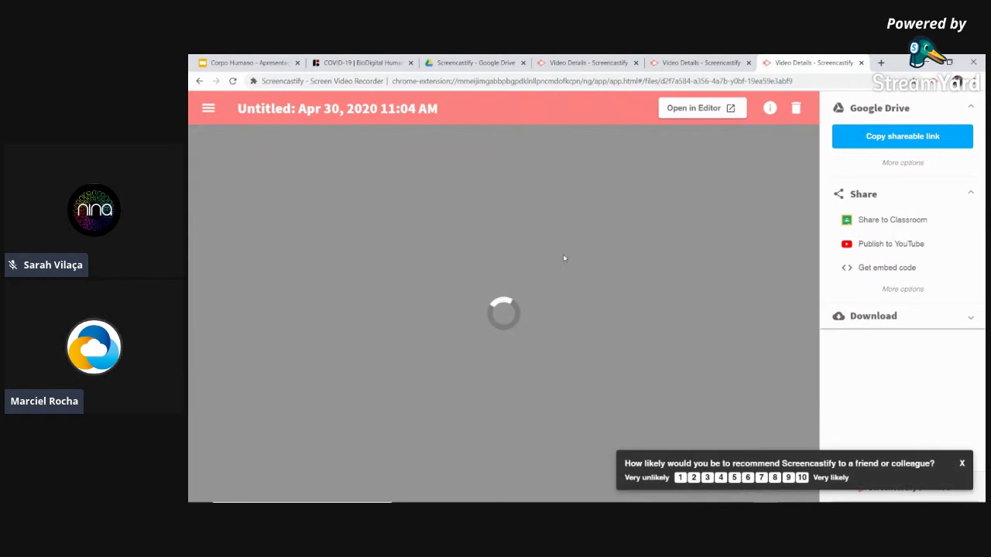
Dismiss the survey, pause playback, and set the trim handles to 00:08 and 02:17.
{"action": "left_click", "coordinate": [961, 463]}
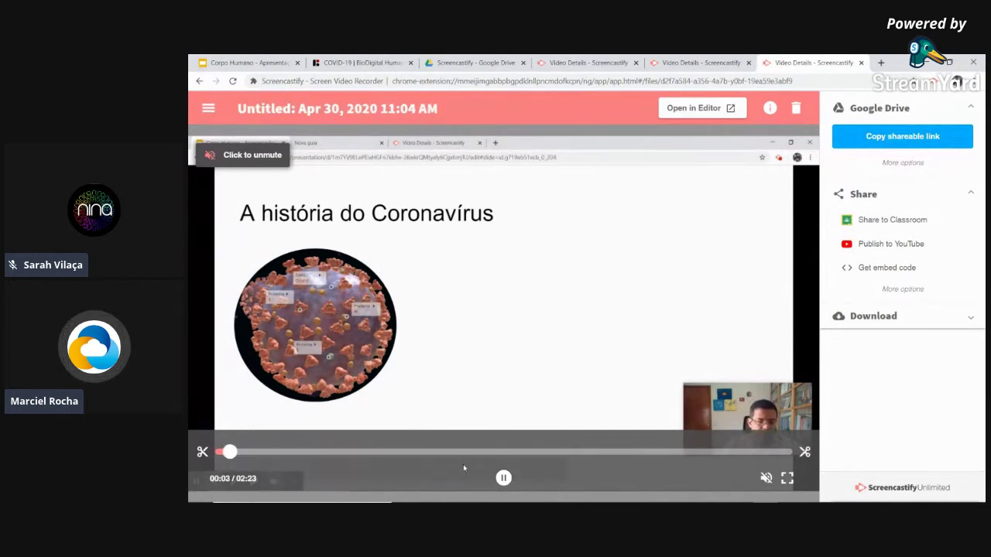
{"action": "left_click", "coordinate": [503, 478]}
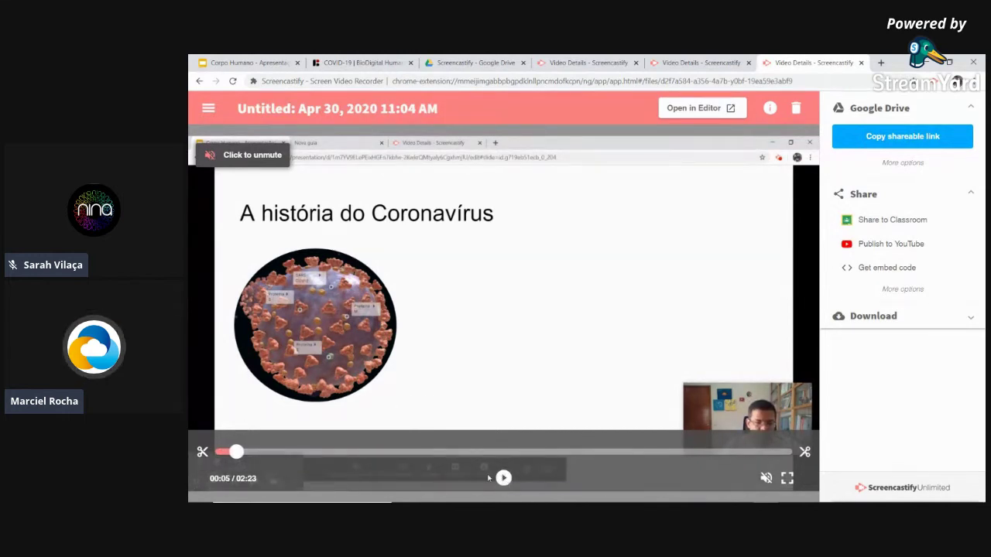
{"action": "left_click_drag", "start_coordinate": [205, 452], "coordinate": [242, 452]}
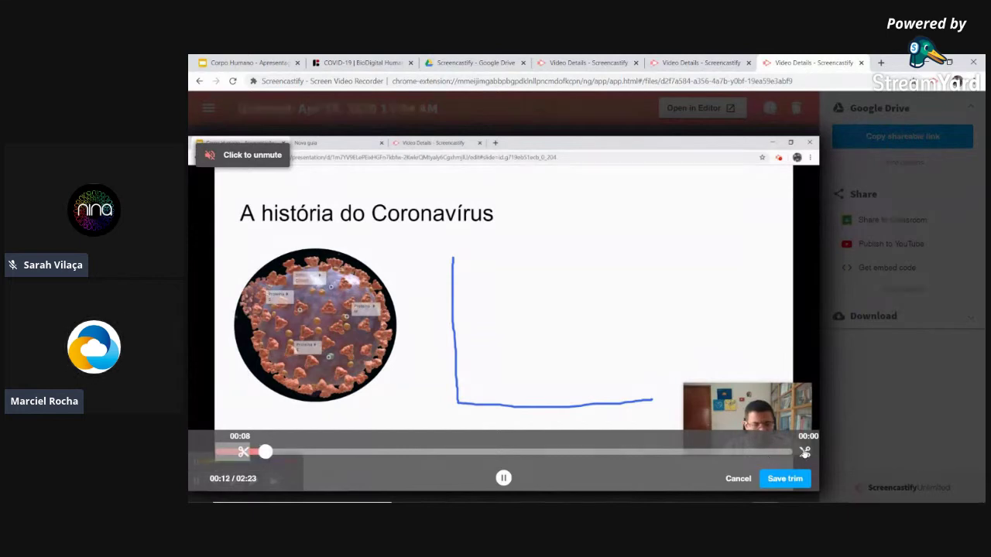
{"action": "left_click_drag", "start_coordinate": [805, 452], "coordinate": [774, 452]}
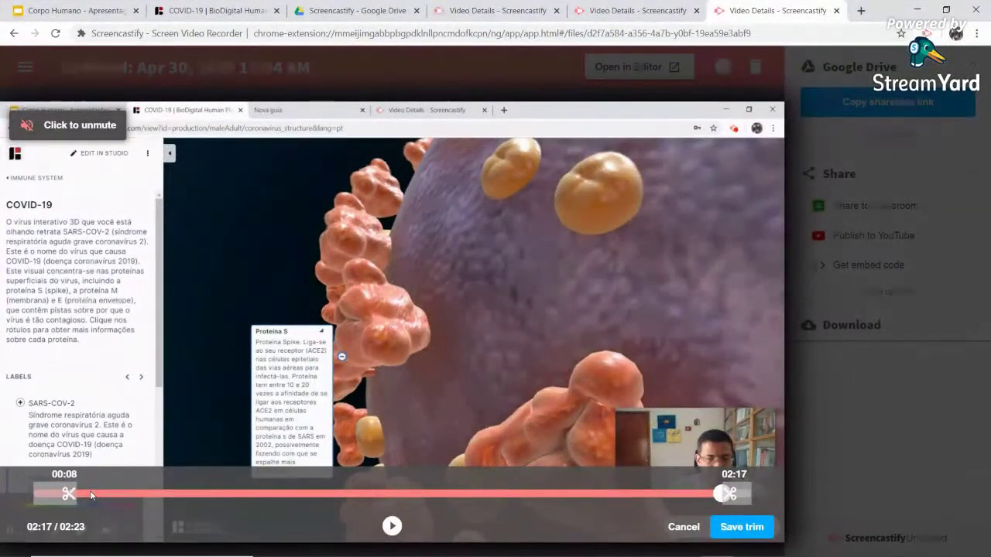
{"action": "key", "text": "alt+Tab"}
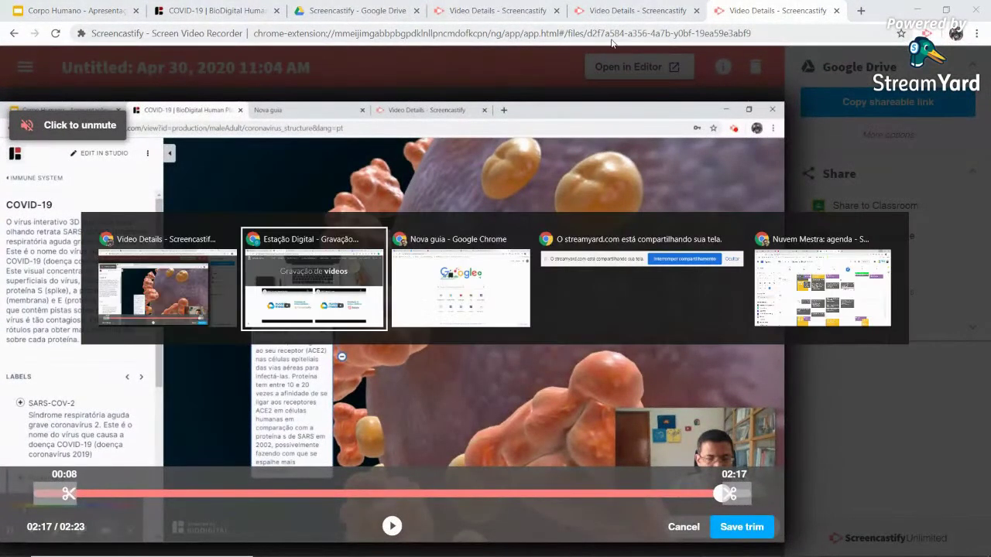
{"action": "scroll", "coordinate": [310, 285], "scroll_direction": "down", "scroll_amount": 2}
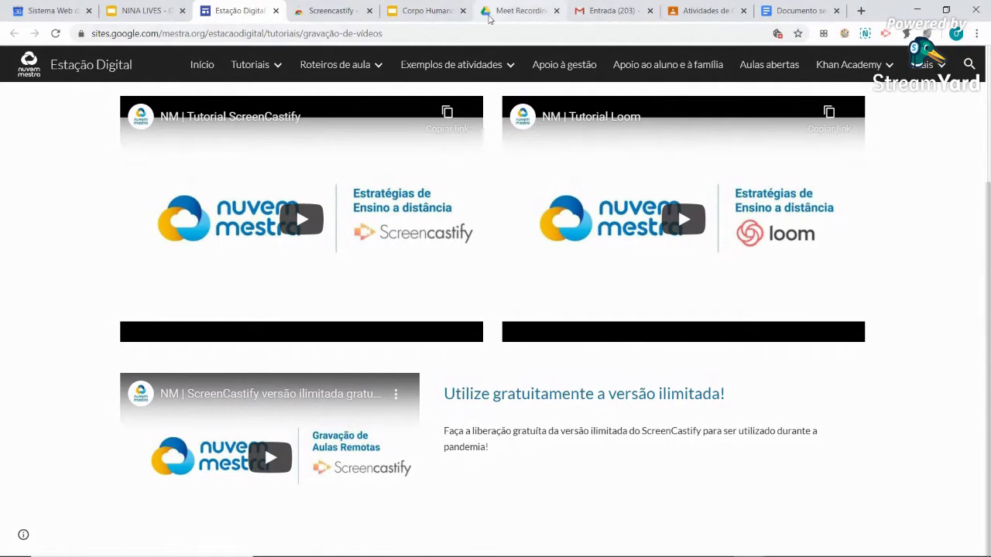
{"action": "key", "text": "alt+Tab"}
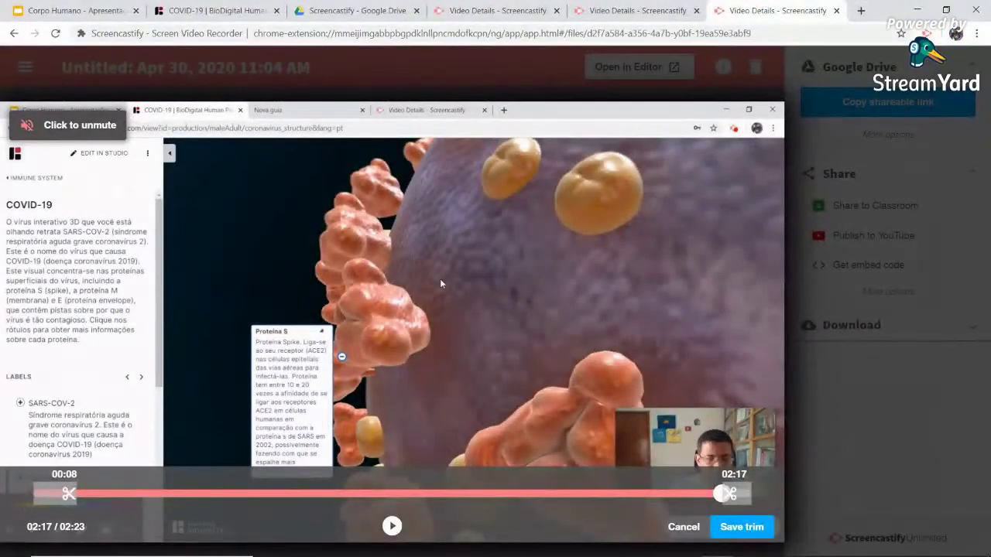
Save the trim and confirm it permanently in the Are you sure? dialog.
{"action": "left_click", "coordinate": [742, 527]}
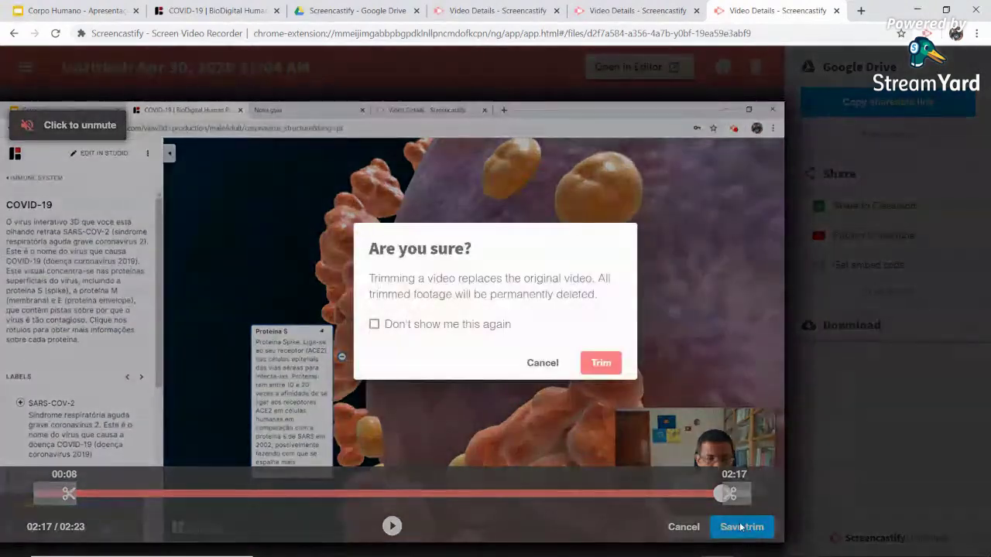
{"action": "left_click", "coordinate": [602, 364]}
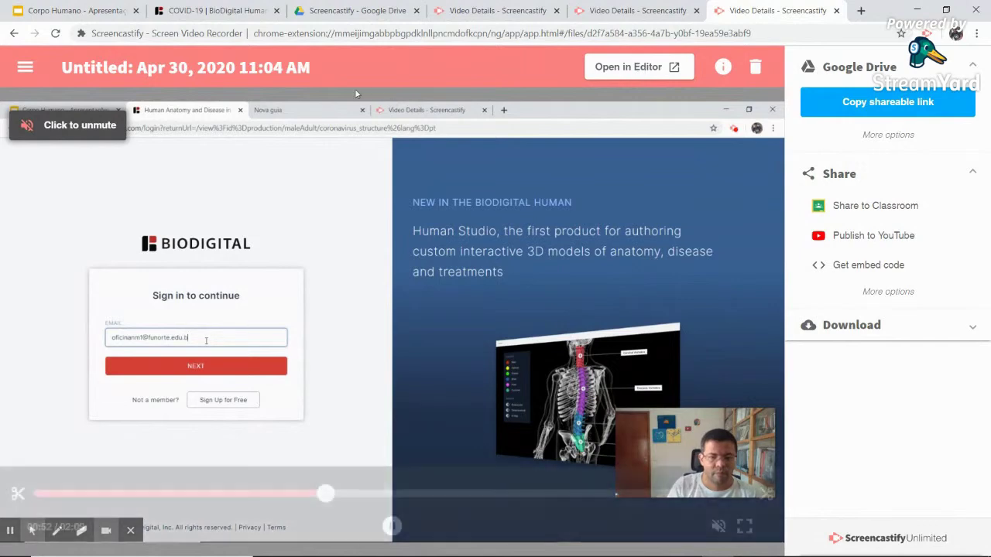
Rename the recording to 'Demonstração NINA'.
{"action": "left_click", "coordinate": [255, 68]}
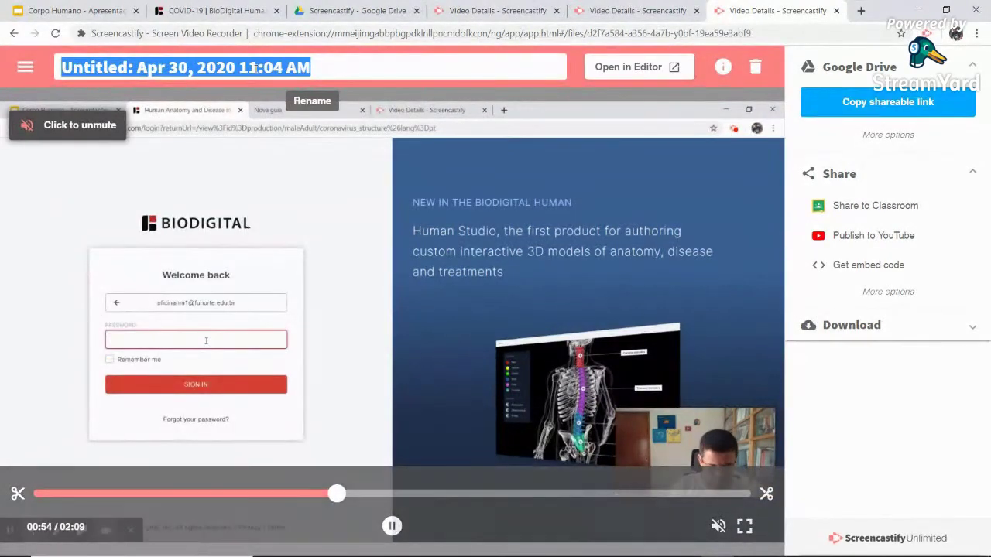
{"action": "type", "text": "De"}
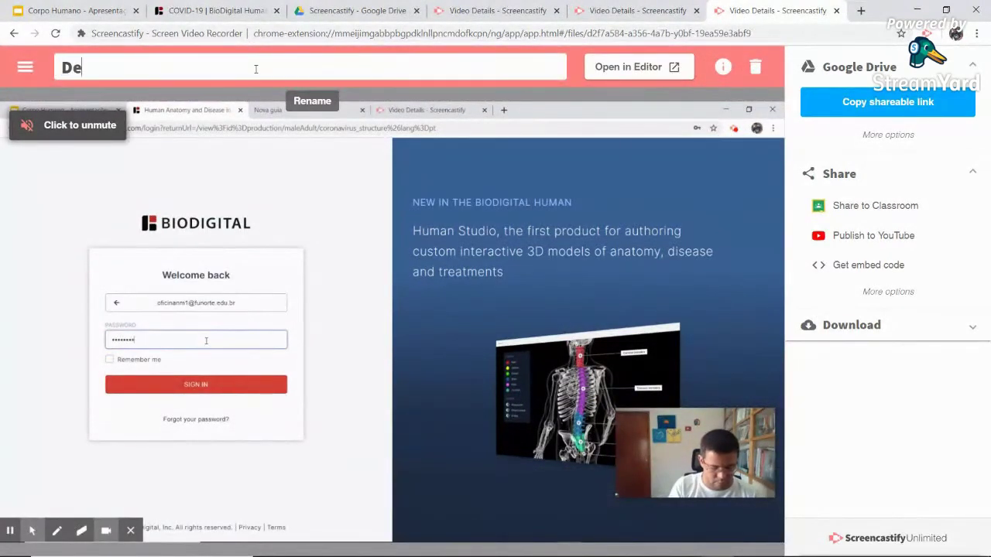
{"action": "type", "text": "monstra"}
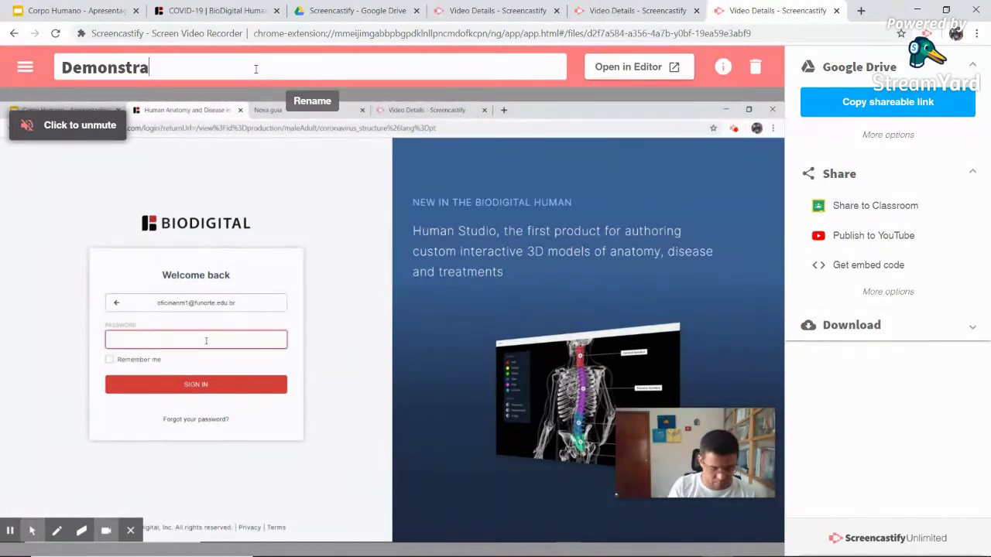
{"action": "type", "text": "ç"}
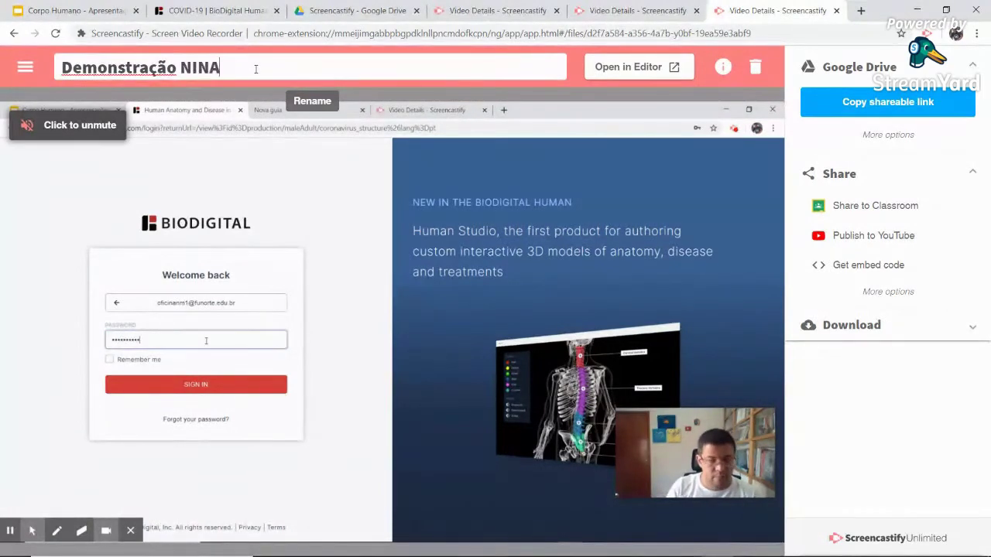
{"action": "type", "text": "ão NINA"}
{"action": "key", "text": "Return"}
Close the two extra Video Details tabs.
{"action": "mouse_move", "coordinate": [396, 234]}
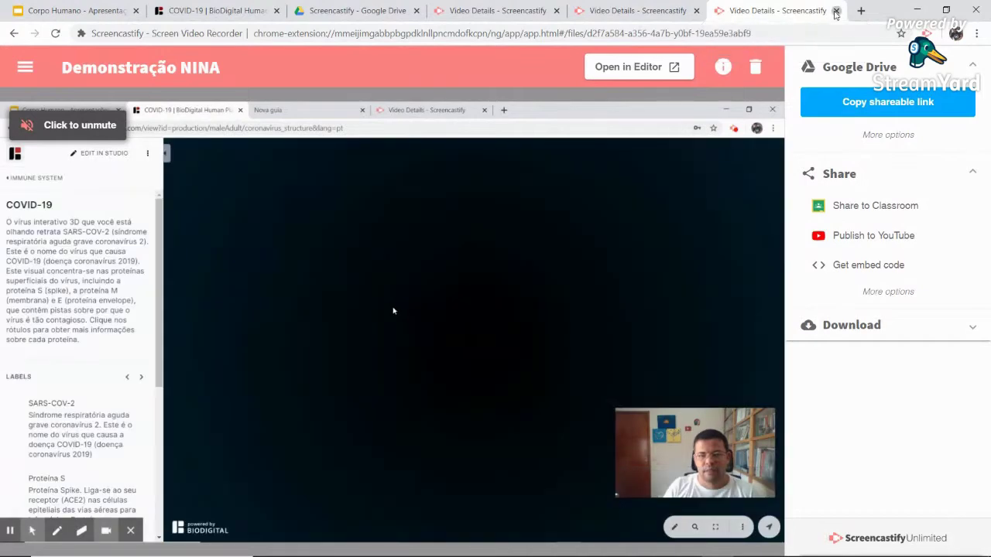
{"action": "left_click", "coordinate": [835, 11]}
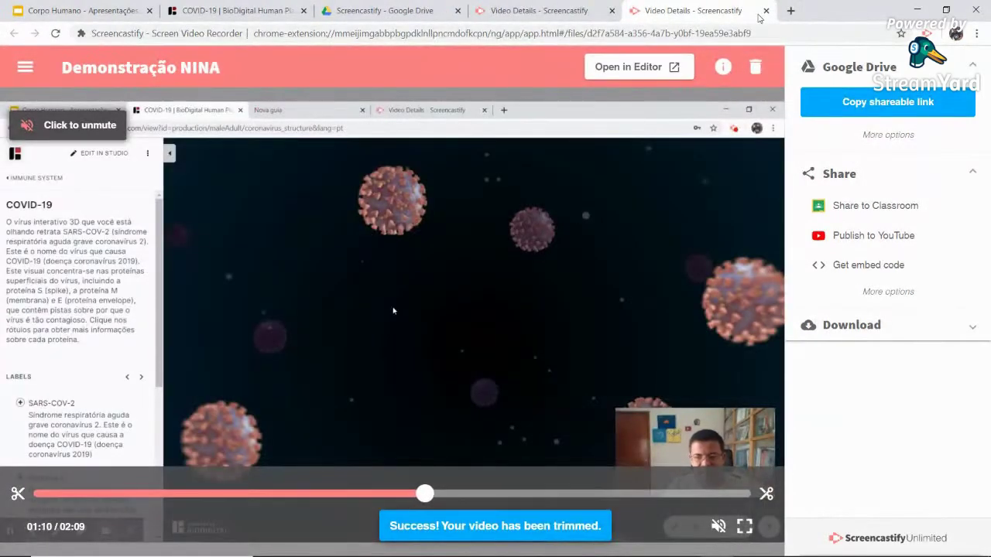
{"action": "left_click", "coordinate": [767, 11]}
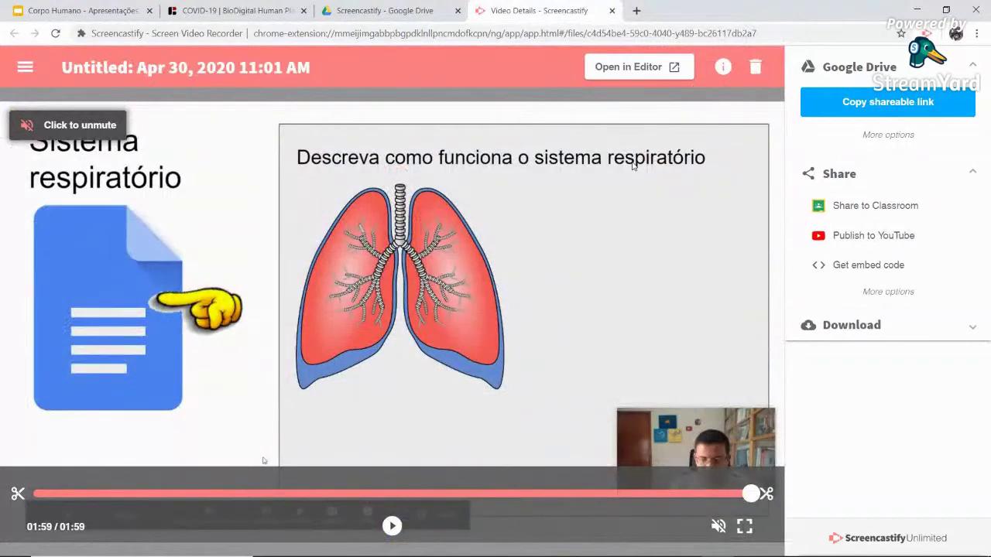
Close the last Video Details tab and switch to the Estação Digital browser window.
{"action": "left_click", "coordinate": [611, 11]}
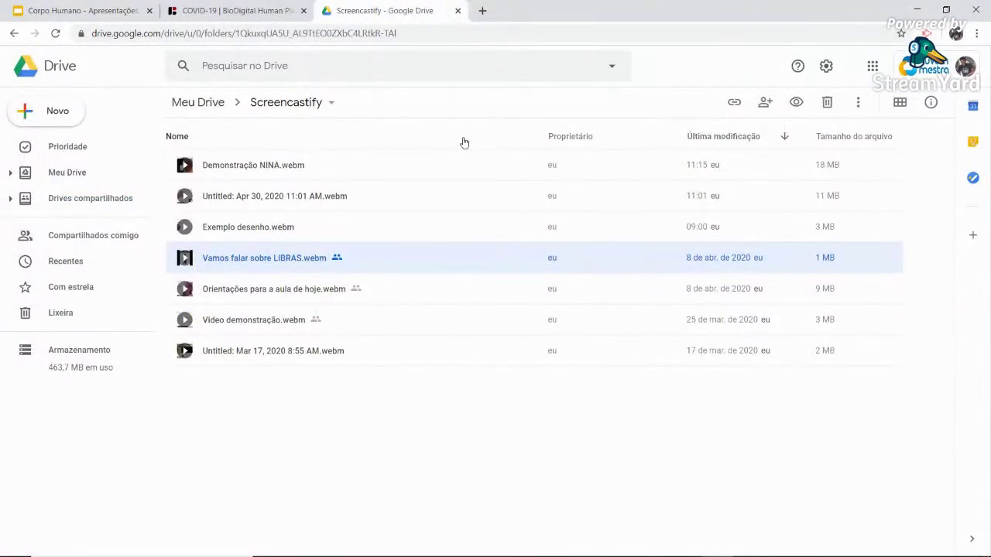
{"action": "key", "text": "alt+Tab"}
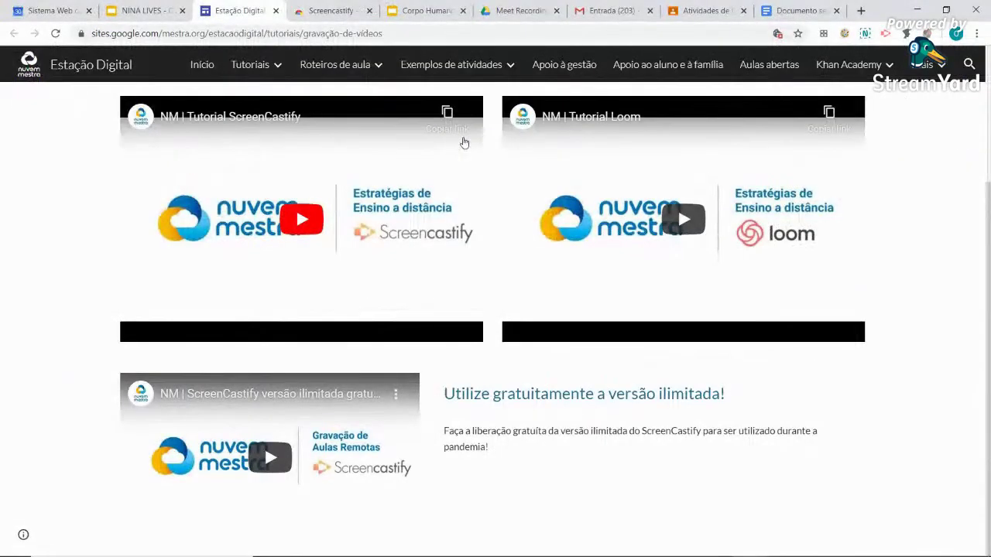
{"action": "scroll", "coordinate": [283, 200], "scroll_direction": "up", "scroll_amount": 3}
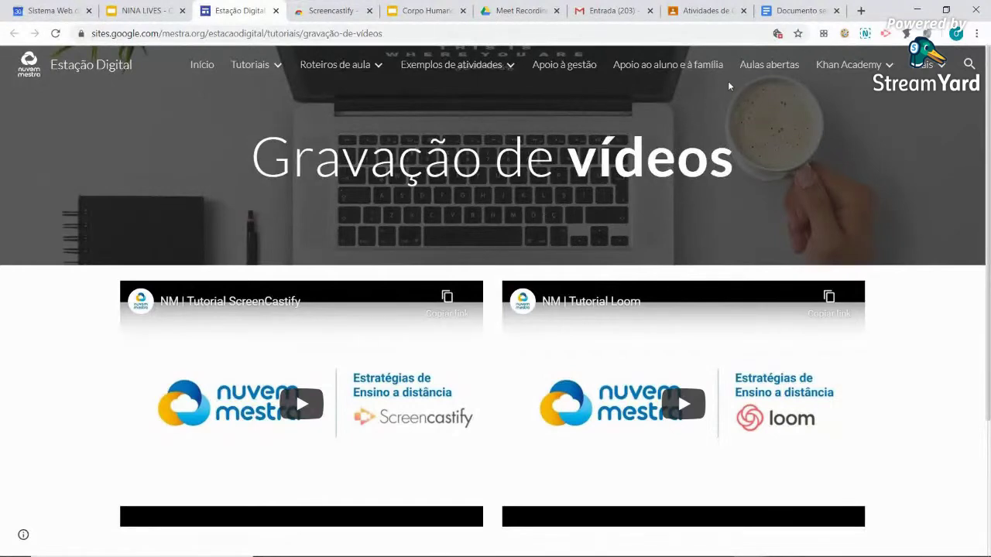
Switch to the lesson's YouTube live stream tab showing the viewer chat.
{"action": "left_click", "coordinate": [864, 10]}
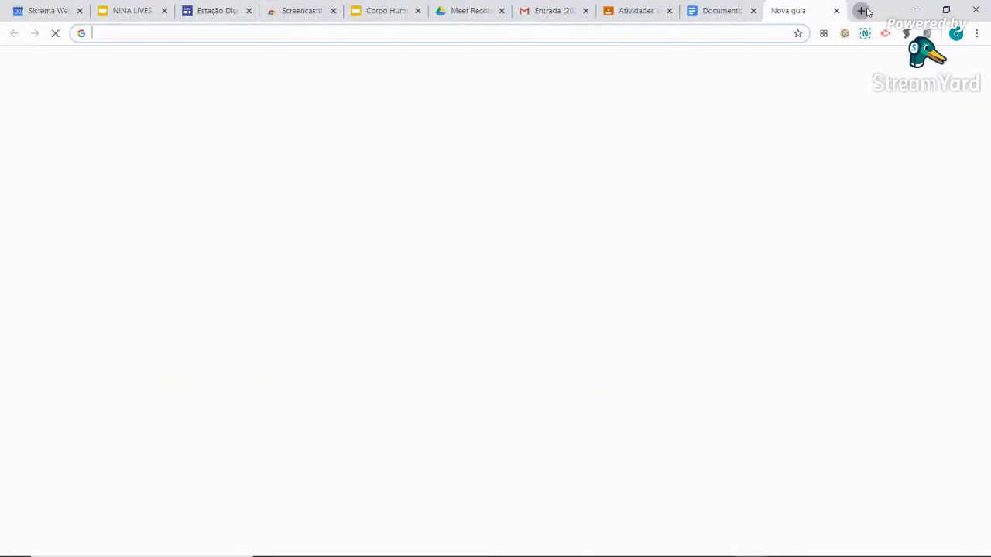
{"action": "type", "text": "s"}
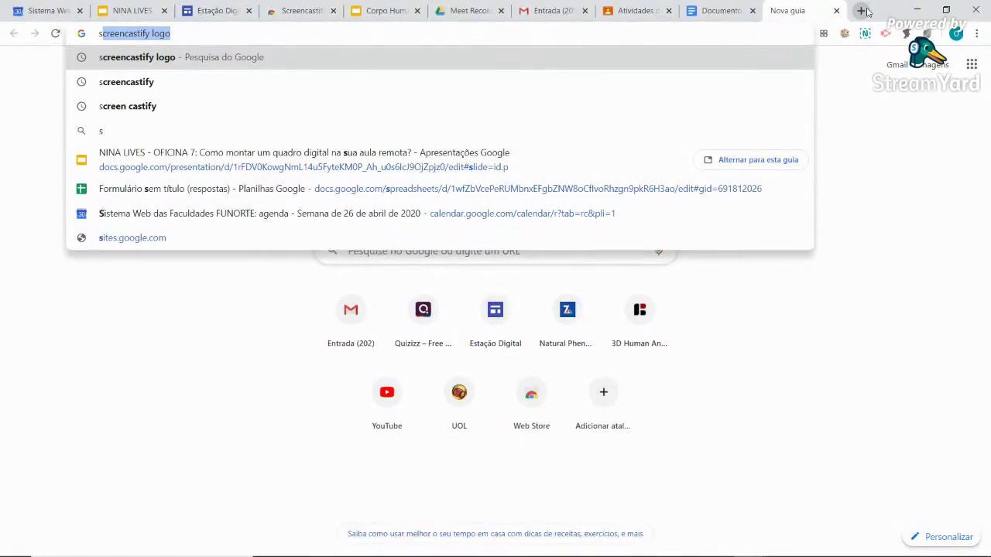
{"action": "left_click", "coordinate": [134, 12]}
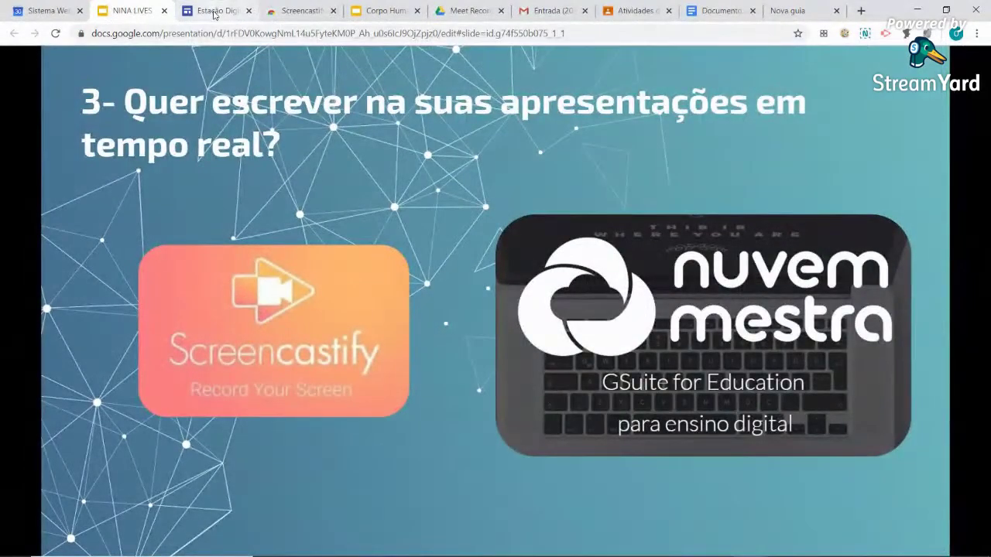
{"action": "key", "text": "alt+Tab"}
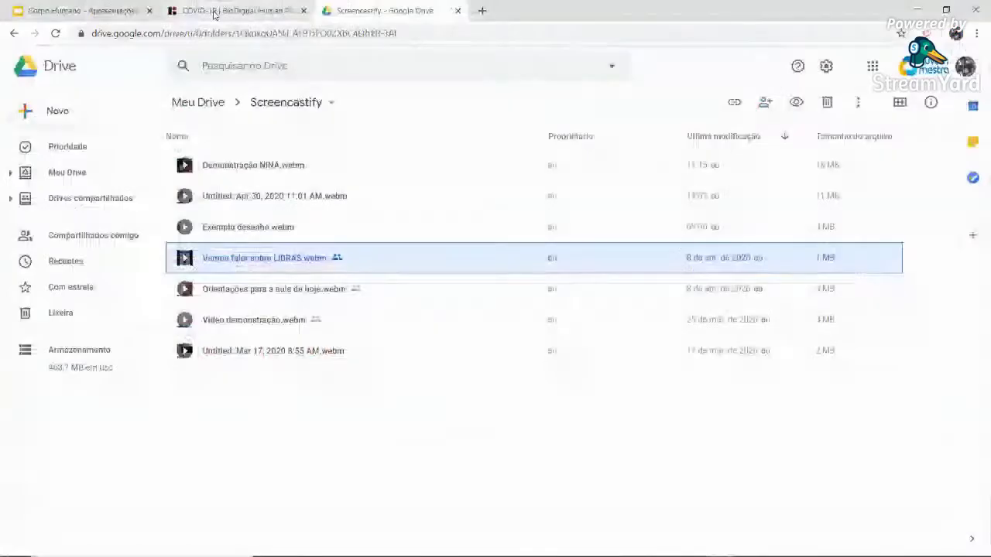
{"action": "key", "text": "alt+Tab"}
{"action": "key", "text": "Tab"}
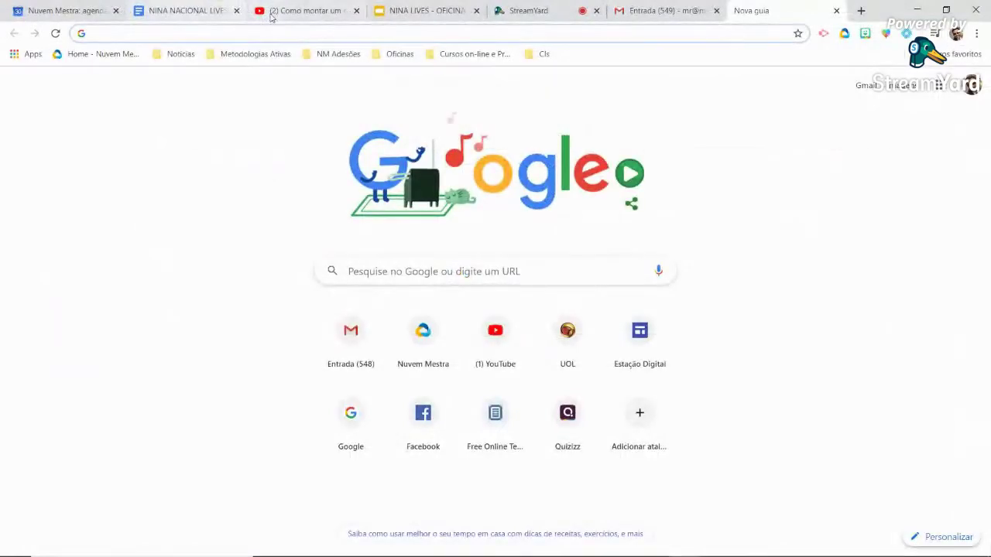
{"action": "left_click", "coordinate": [304, 10]}
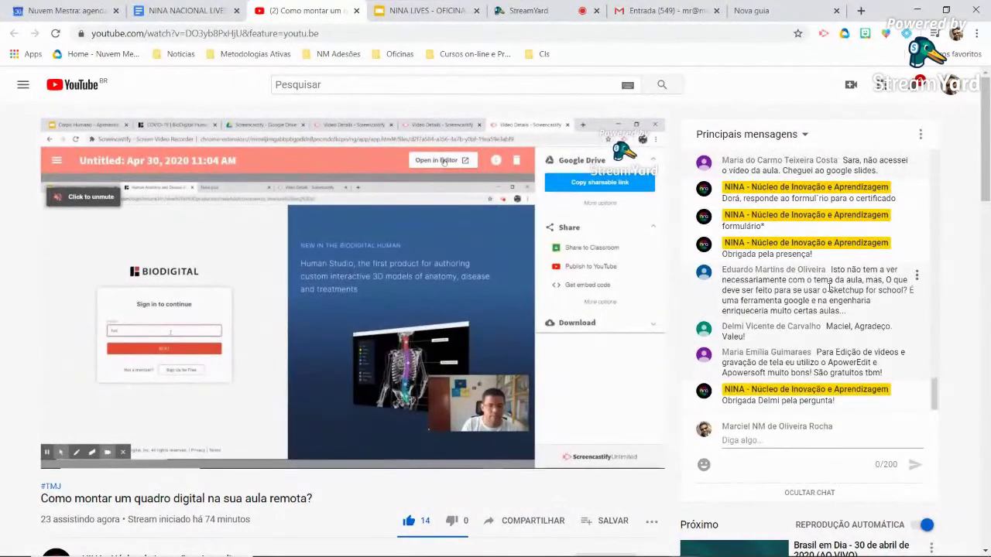
Select the viewer's chat question about Sketchup for school and switch windows.
{"action": "mouse_move", "coordinate": [829, 289]}
{"action": "left_mouse_down"}
{"action": "mouse_move", "coordinate": [859, 280]}
{"action": "mouse_move", "coordinate": [830, 291]}
{"action": "mouse_move", "coordinate": [905, 294]}
{"action": "left_mouse_up"}
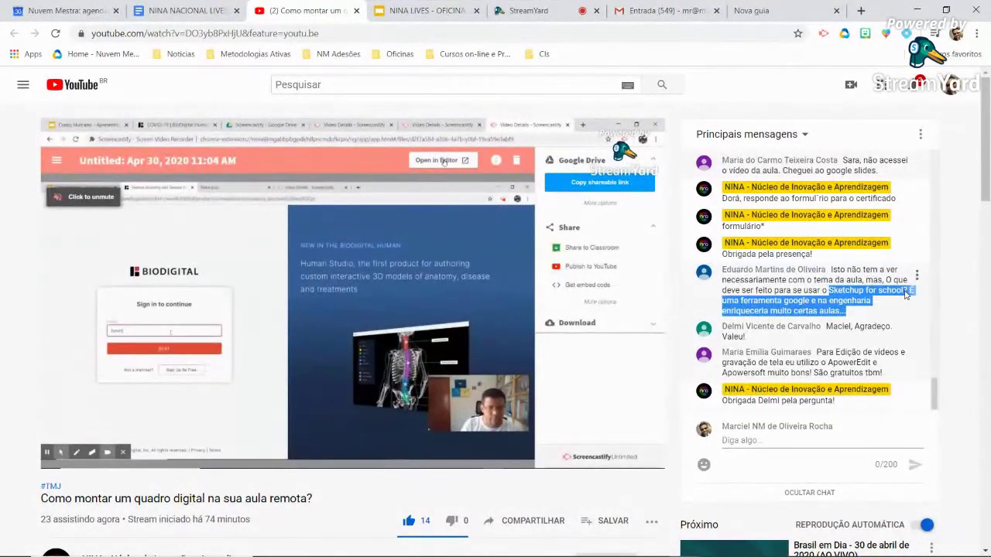
{"action": "key", "text": "alt+Tab"}
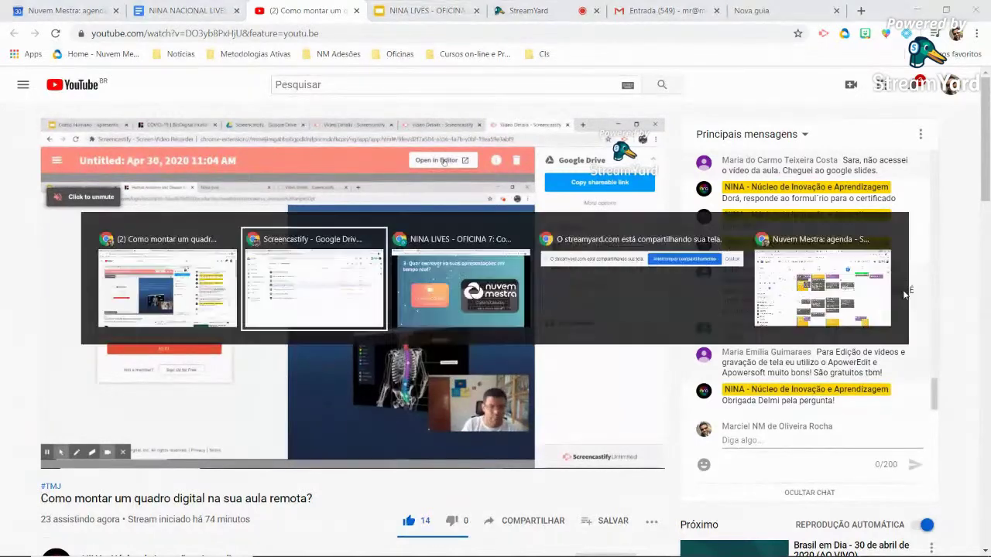
Search for the pasted 'Sketchup for school' text and open the first result.
{"action": "left_click", "coordinate": [480, 11]}
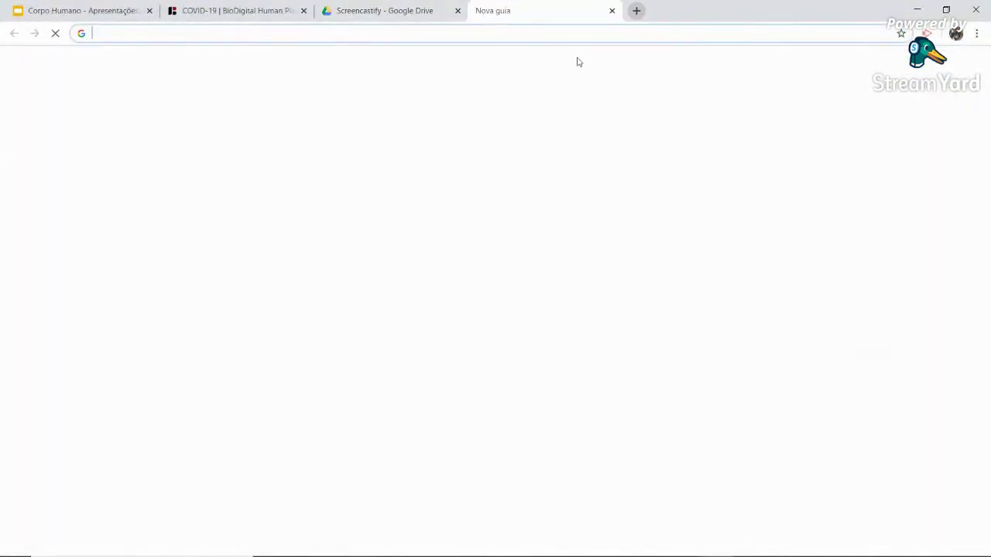
{"action": "type", "text": "Sketchup for school"}
{"action": "key", "text": "Return"}
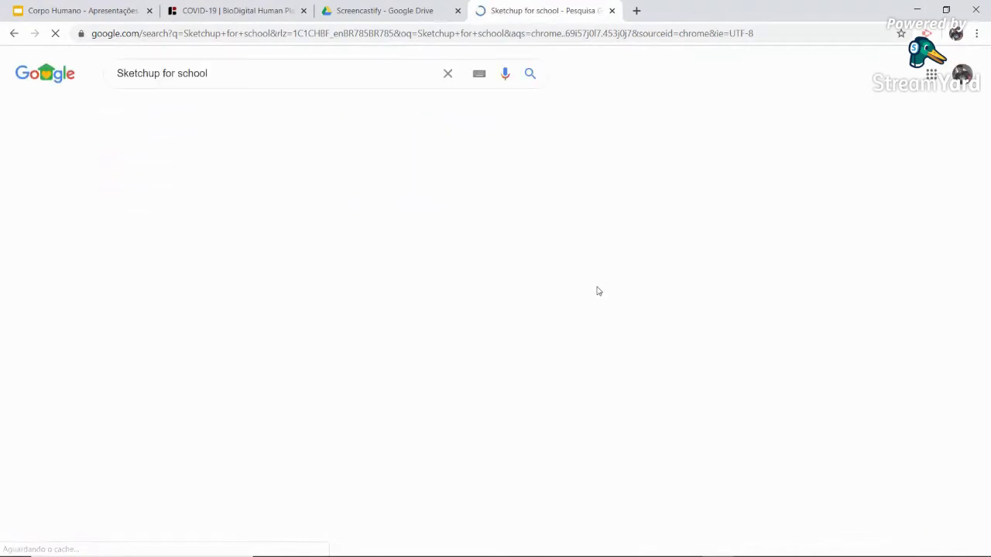
{"action": "left_click", "coordinate": [222, 182]}
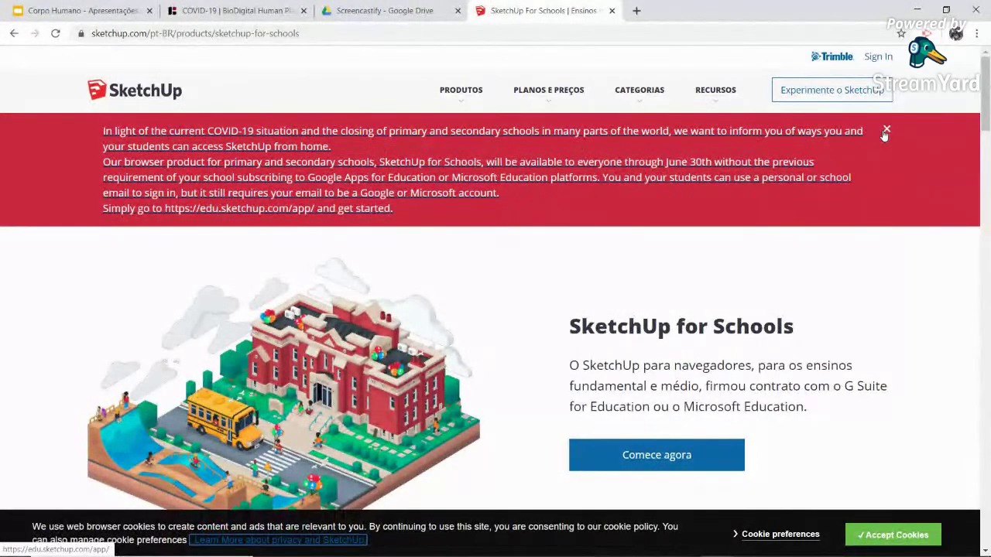
Dismiss the COVID-19 banner and start SketchUp for Schools with Comece agora.
{"action": "left_click", "coordinate": [885, 135]}
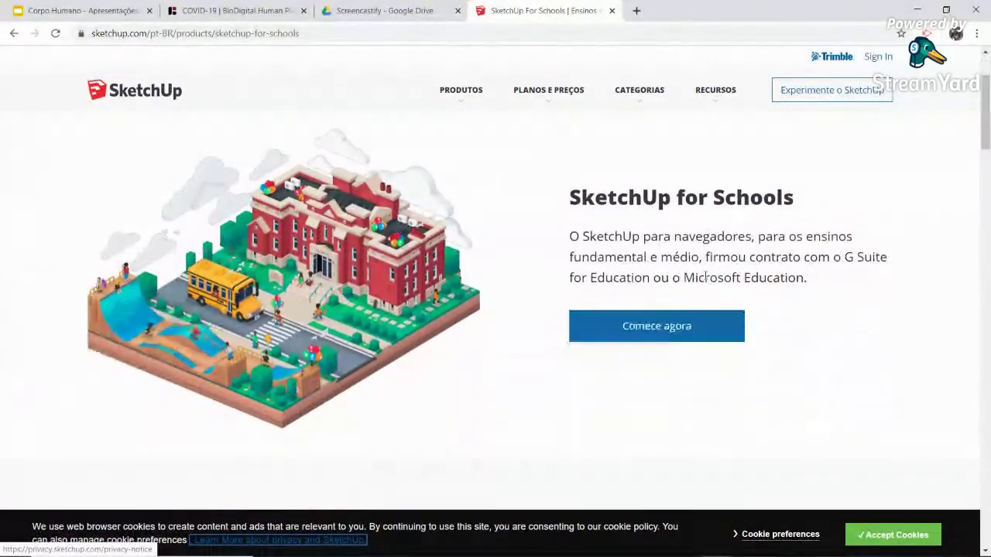
{"action": "scroll", "coordinate": [704, 277], "scroll_direction": "down", "scroll_amount": 3}
{"action": "scroll", "coordinate": [705, 275], "scroll_direction": "down", "scroll_amount": 3}
{"action": "scroll", "coordinate": [705, 274], "scroll_direction": "up", "scroll_amount": 6}
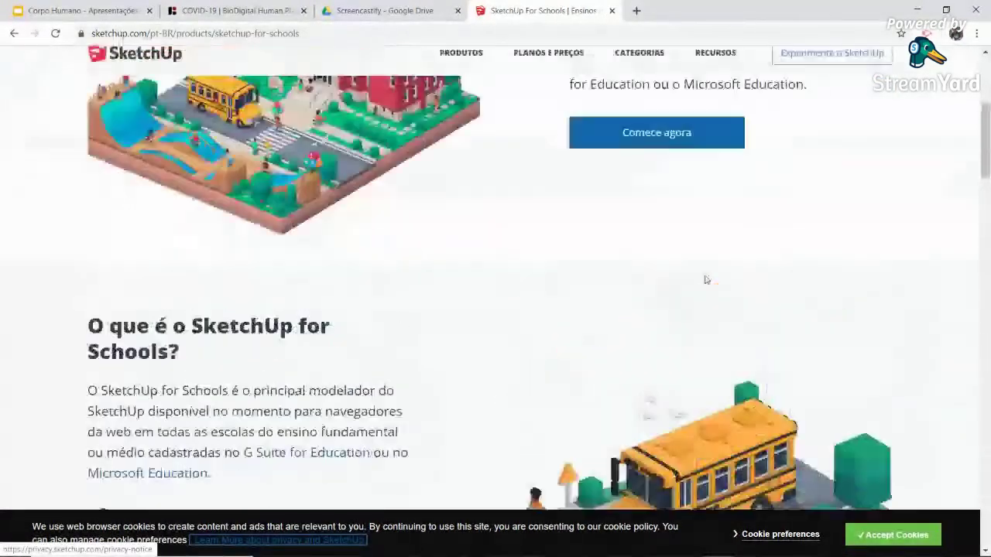
{"action": "left_click", "coordinate": [668, 327]}
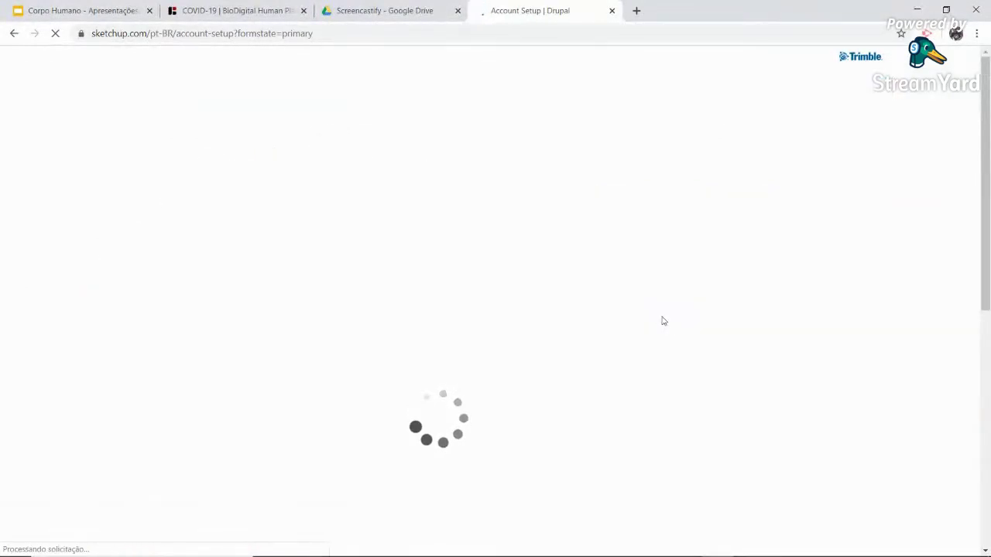
Sign in to SketchUp for Schools on the Trimble login page with a Google account.
{"action": "scroll", "coordinate": [705, 294], "scroll_direction": "down", "scroll_amount": 3}
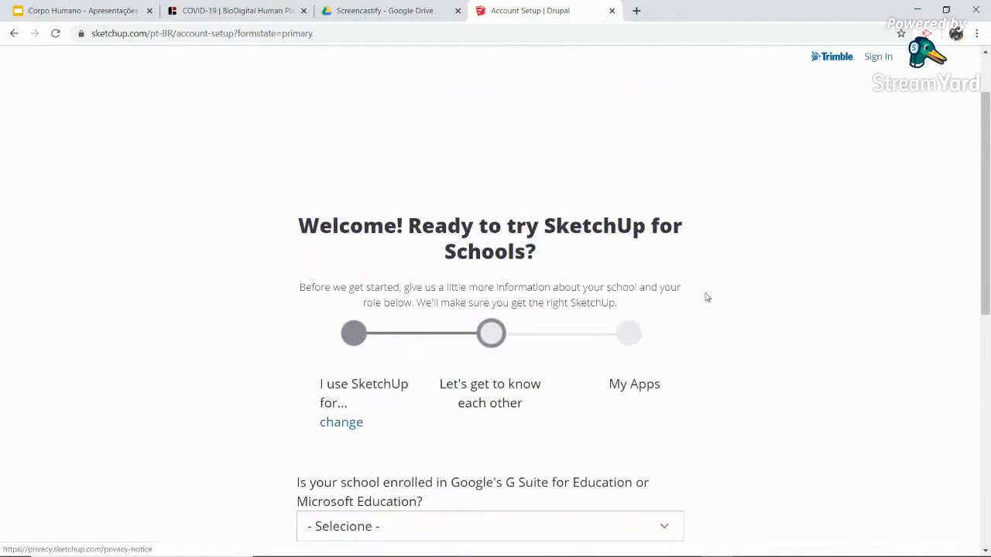
{"action": "scroll", "coordinate": [712, 292], "scroll_direction": "up", "scroll_amount": 3}
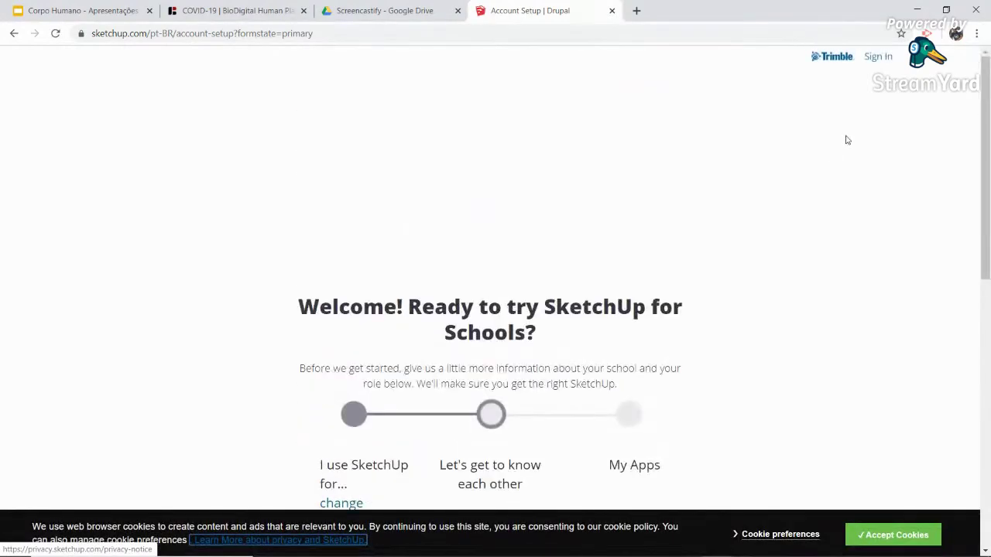
{"action": "left_click", "coordinate": [883, 58]}
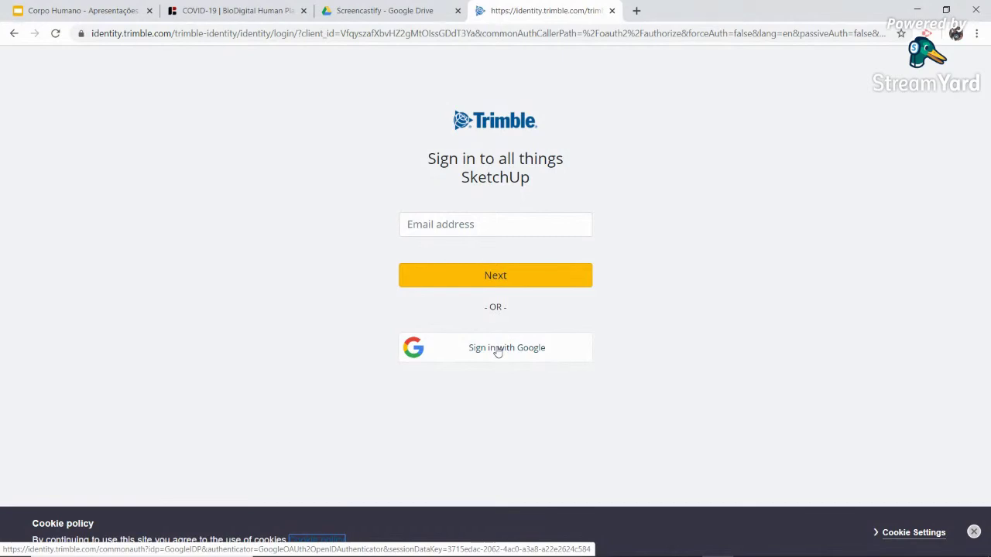
{"action": "left_click", "coordinate": [497, 351]}
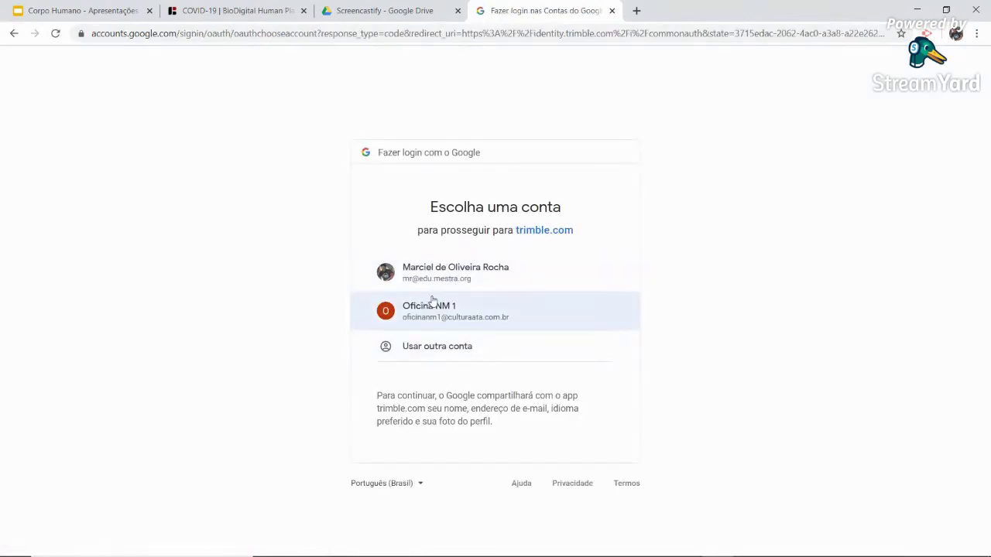
{"action": "left_click", "coordinate": [463, 286]}
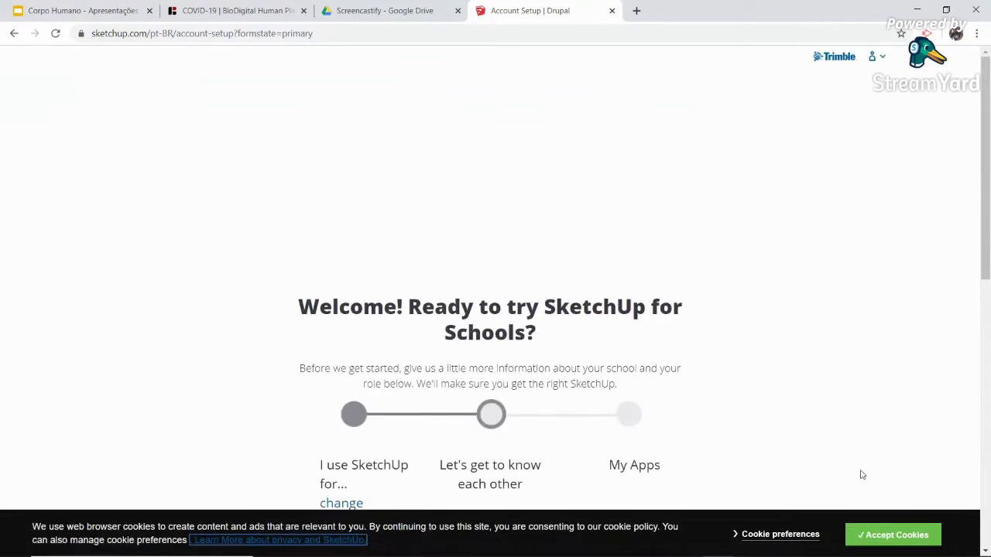
Accept the site's cookies and answer Sim to the G Suite for Education question.
{"action": "left_click", "coordinate": [890, 534]}
{"action": "scroll", "coordinate": [818, 439], "scroll_direction": "down", "scroll_amount": 3}
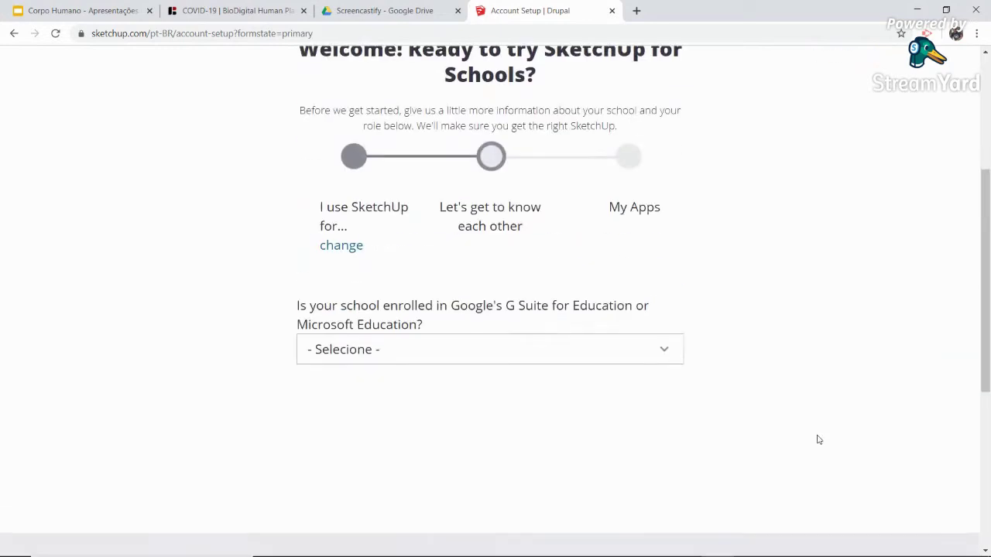
{"action": "left_click", "coordinate": [611, 360]}
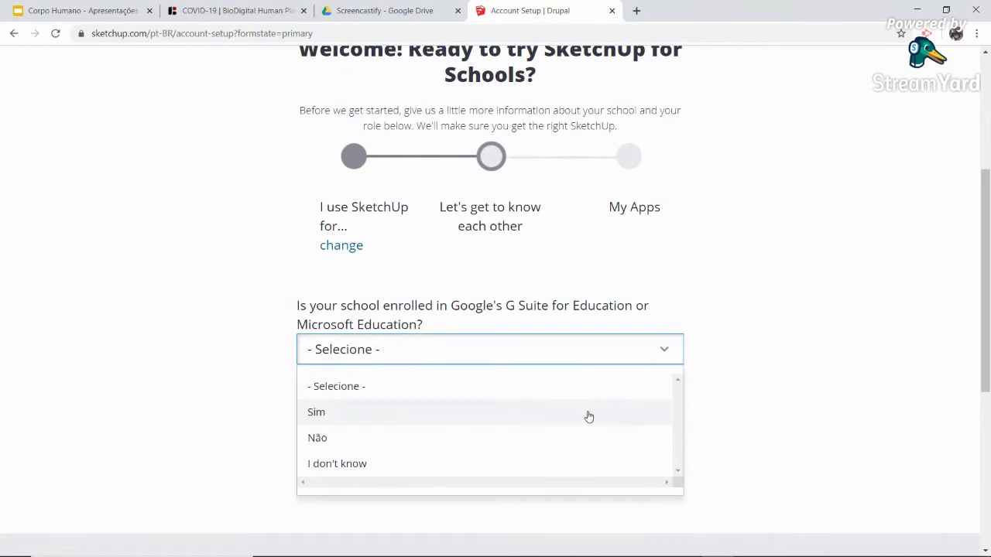
{"action": "scroll", "coordinate": [587, 421], "scroll_direction": "up", "scroll_amount": 1}
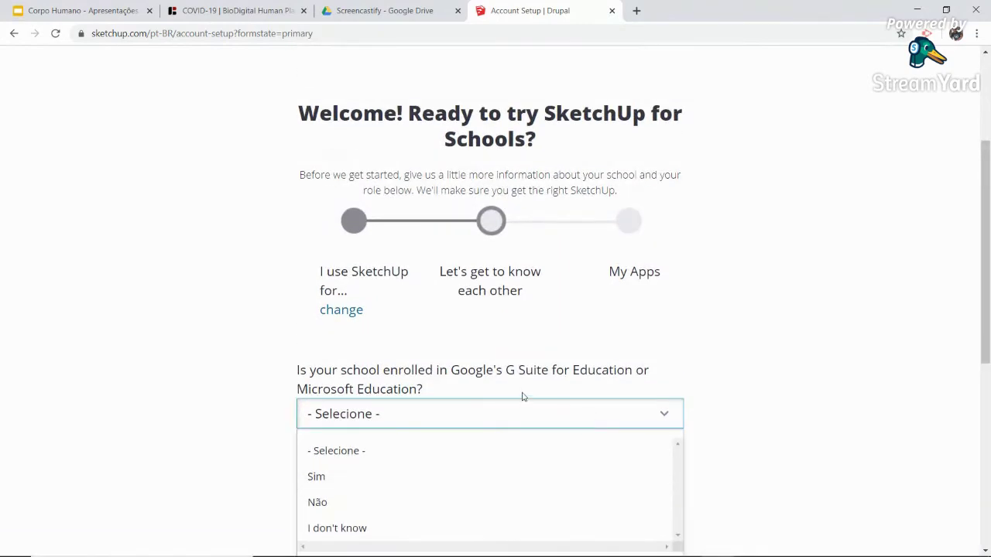
{"action": "scroll", "coordinate": [529, 382], "scroll_direction": "down", "scroll_amount": 1}
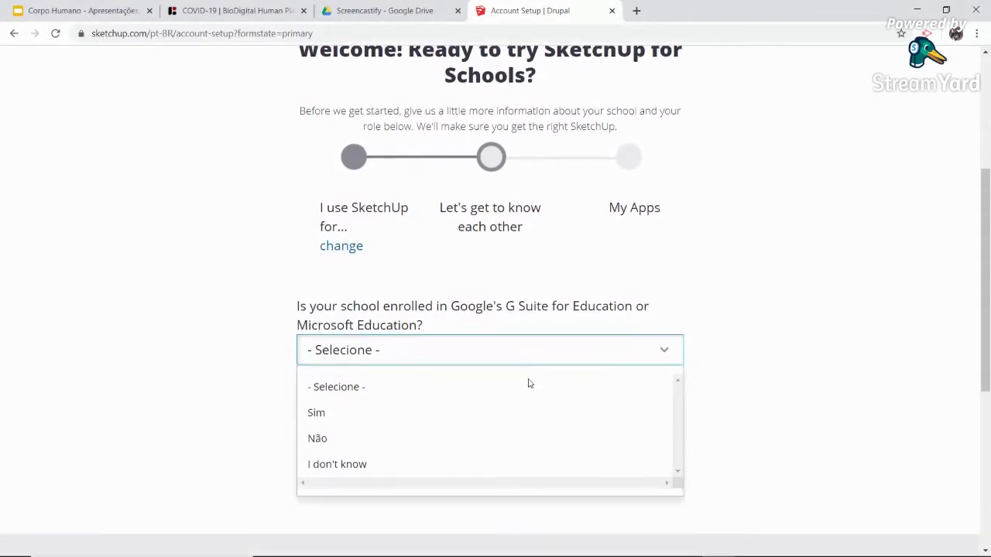
{"action": "scroll", "coordinate": [511, 371], "scroll_direction": "up", "scroll_amount": 4}
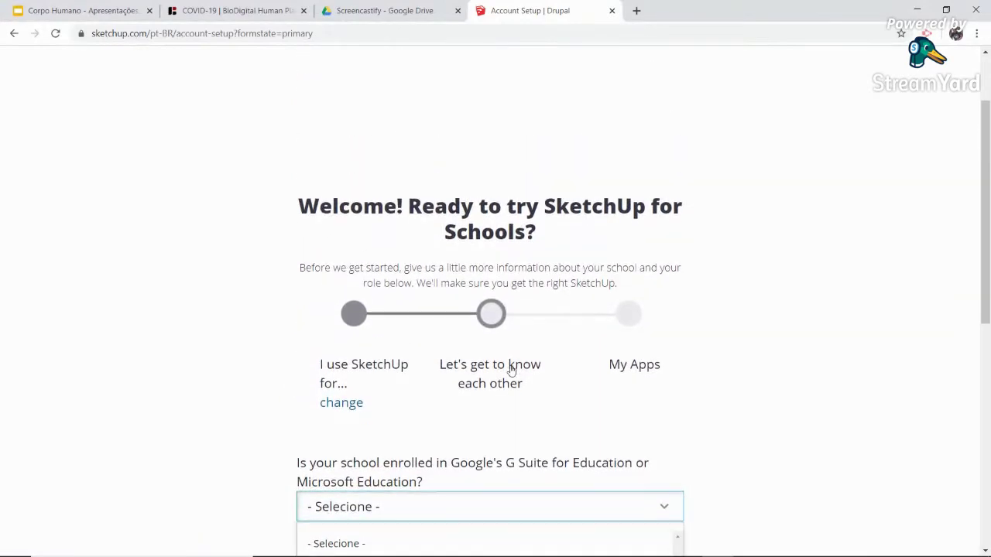
{"action": "scroll", "coordinate": [511, 367], "scroll_direction": "down", "scroll_amount": 4}
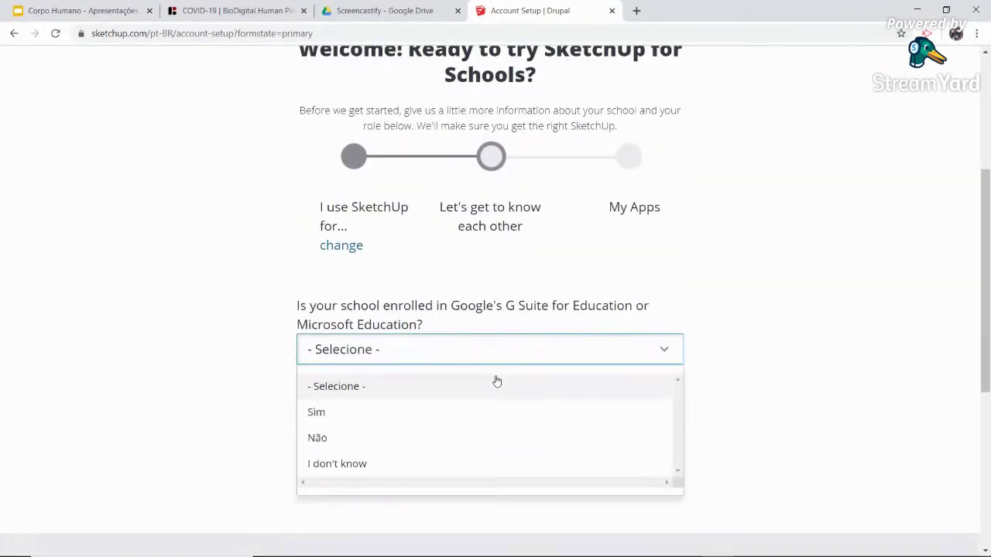
{"action": "left_click", "coordinate": [370, 412]}
Set the role to Educator, fill in the email address, and submit the setup form.
{"action": "left_click", "coordinate": [418, 415]}
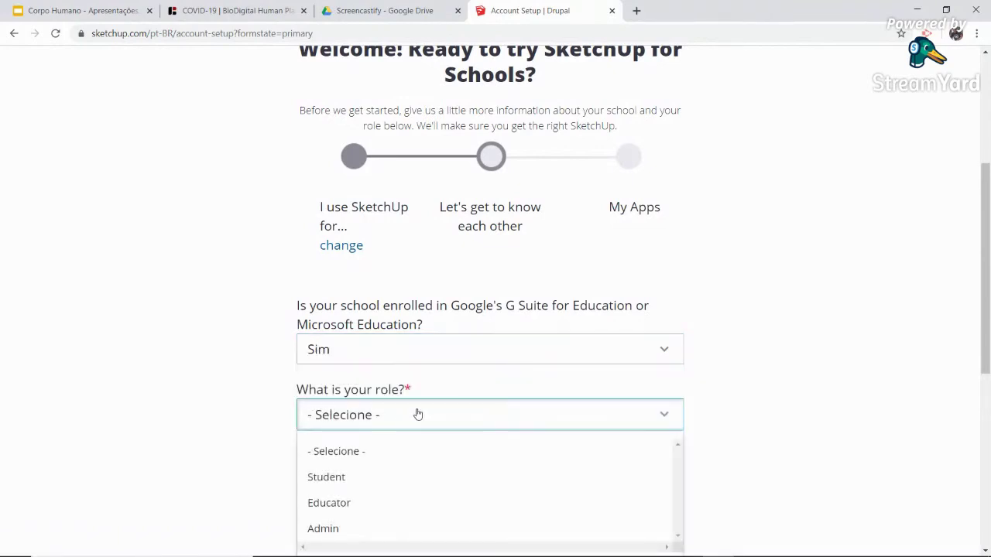
{"action": "scroll", "coordinate": [412, 465], "scroll_direction": "down", "scroll_amount": 1}
{"action": "left_click", "coordinate": [410, 439]}
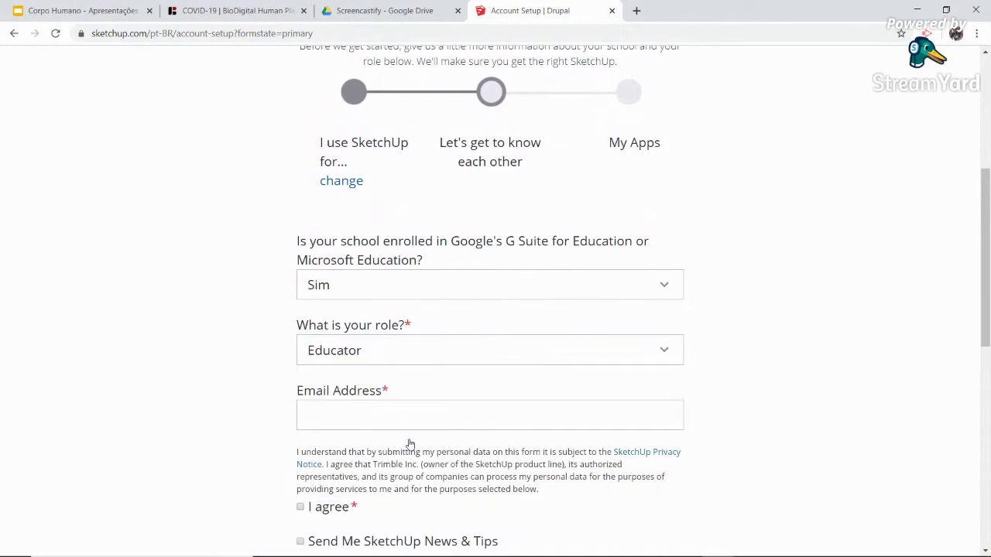
{"action": "scroll", "coordinate": [410, 444], "scroll_direction": "down", "scroll_amount": 3}
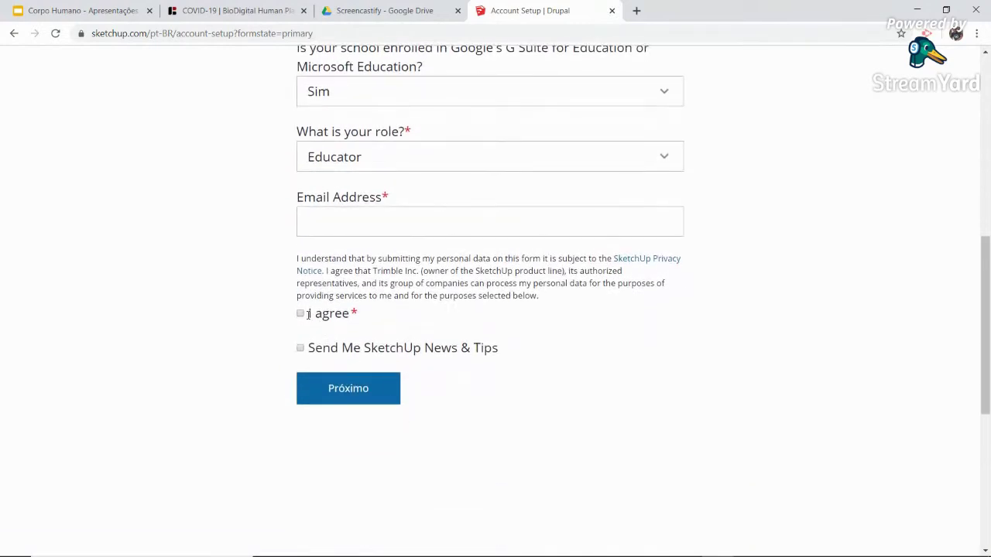
{"action": "left_click", "coordinate": [359, 227]}
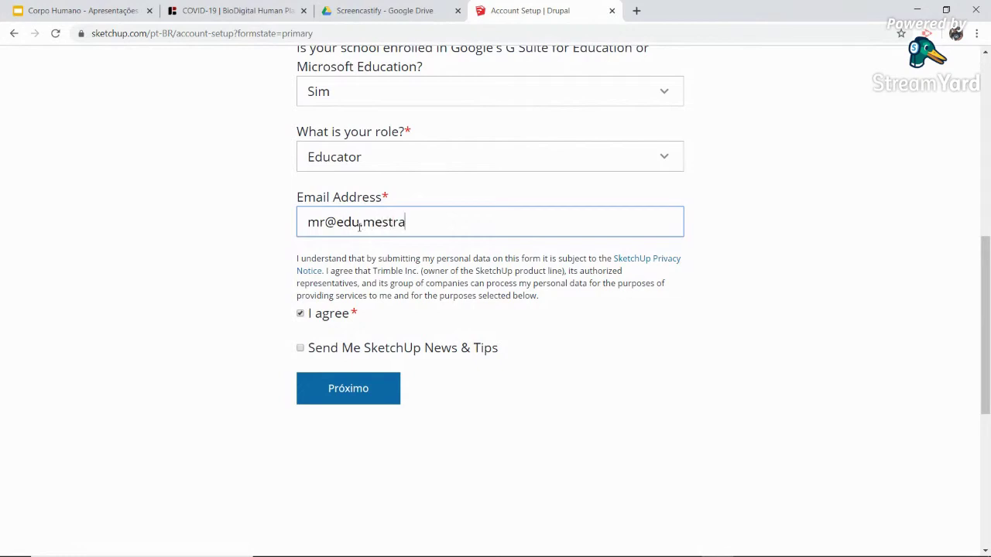
{"action": "left_click", "coordinate": [370, 400]}
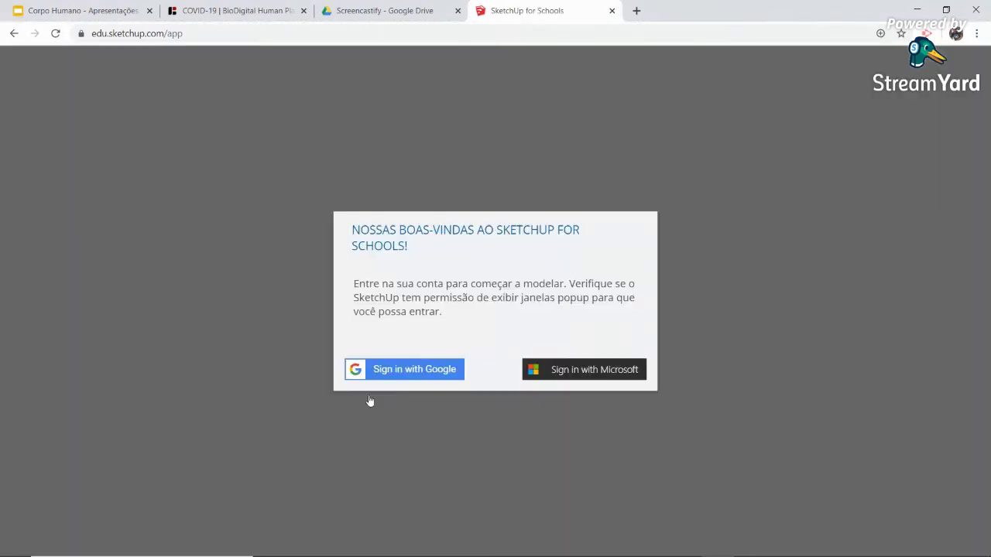
Sign in with Google, pick the account, and grant SketchUp access with Permitir.
{"action": "left_click", "coordinate": [407, 374]}
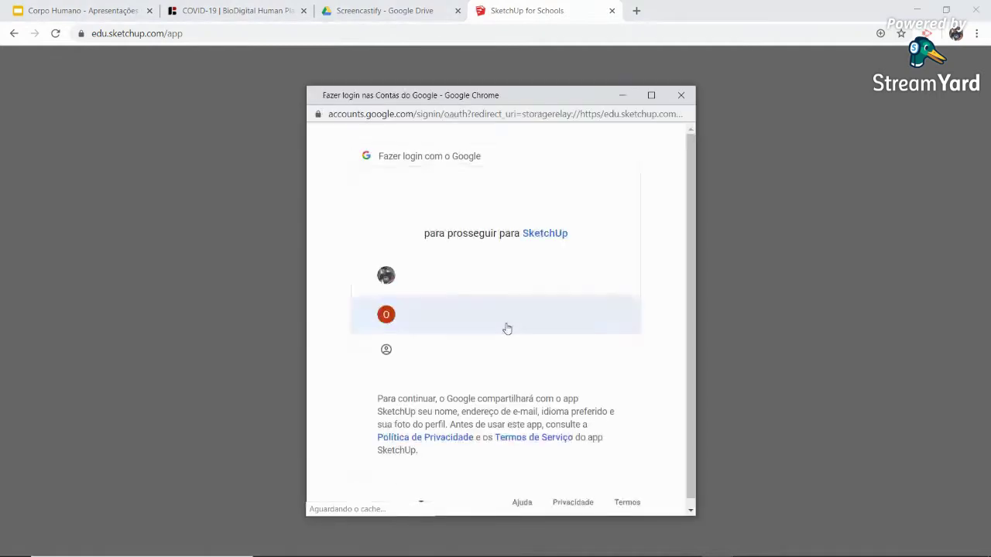
{"action": "left_click", "coordinate": [496, 281]}
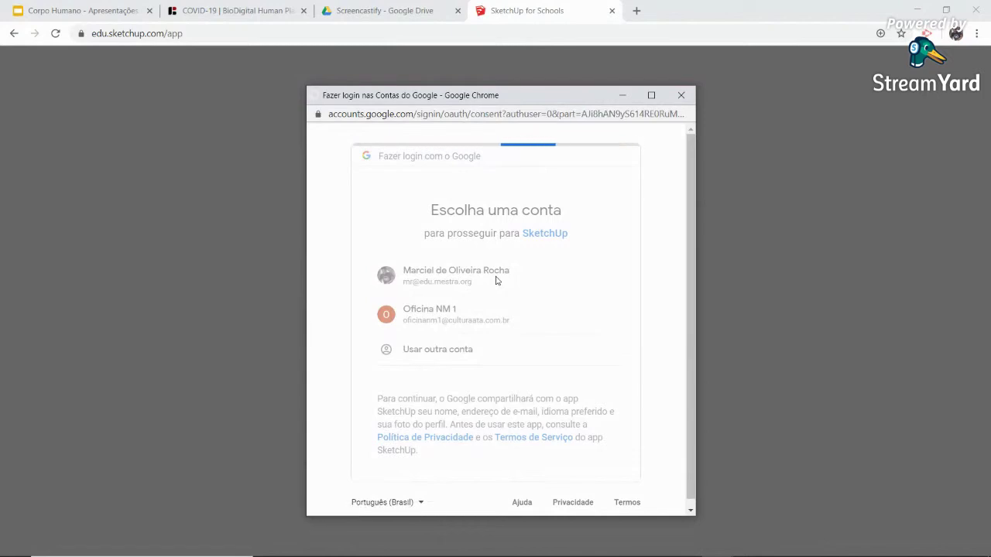
{"action": "scroll", "coordinate": [491, 281], "scroll_direction": "down", "scroll_amount": 3}
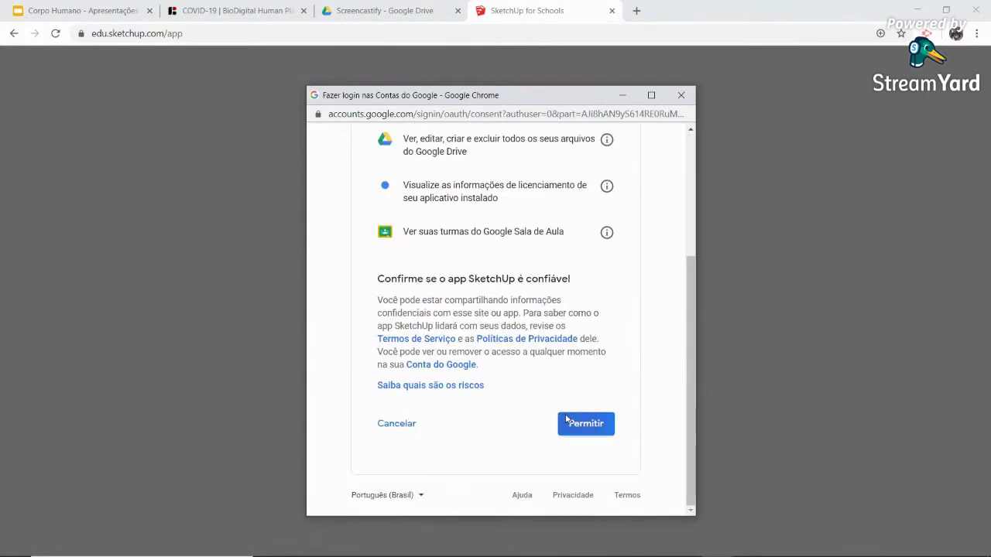
{"action": "left_click", "coordinate": [566, 421]}
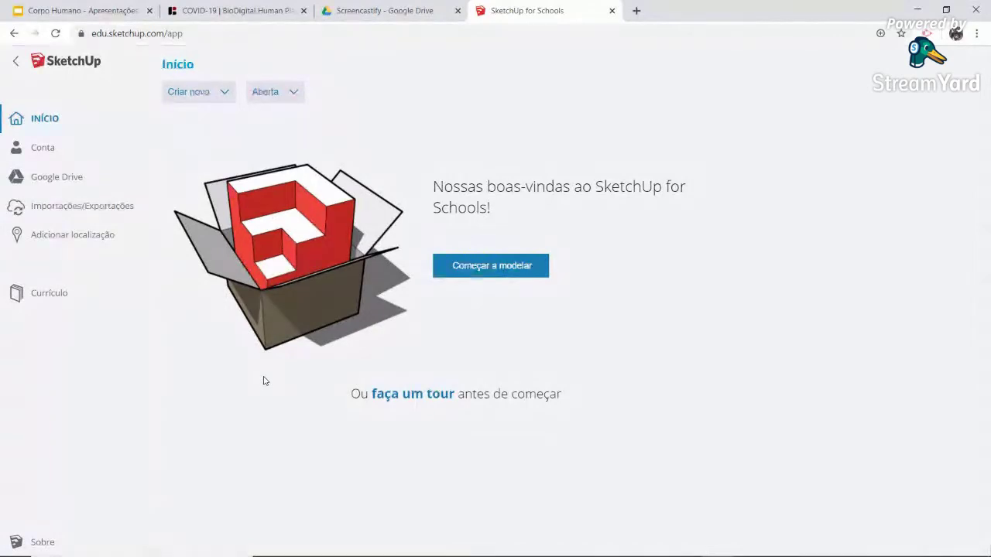
Start a new blank model via 'Começar a modelar', show Styles, and select the Paint Bucket.
{"action": "left_click", "coordinate": [491, 272]}
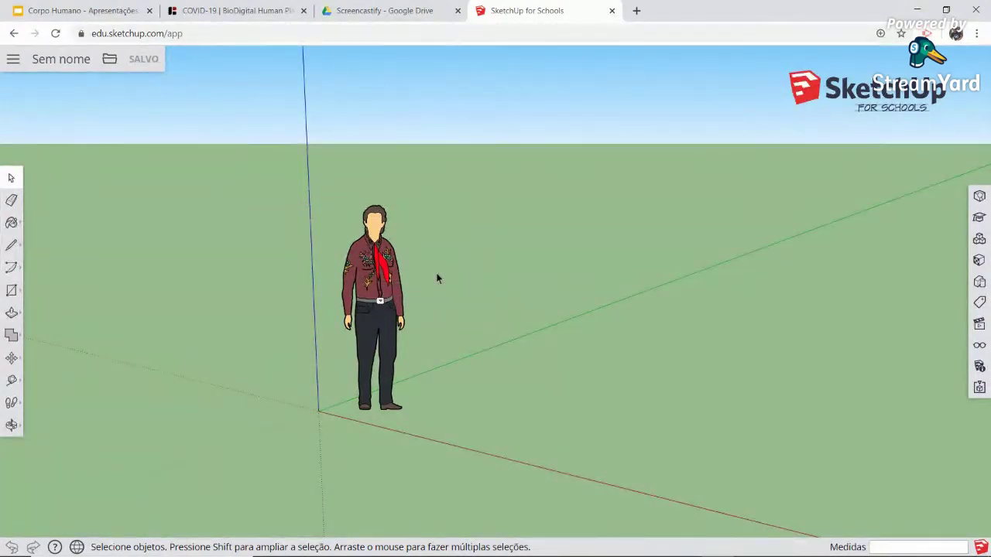
{"action": "left_click", "coordinate": [980, 285]}
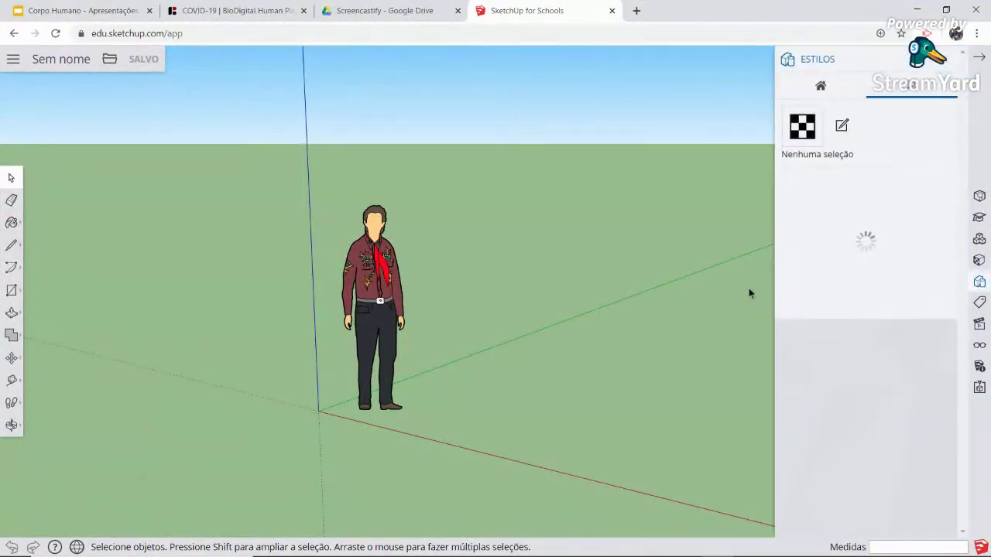
{"action": "left_click", "coordinate": [10, 222]}
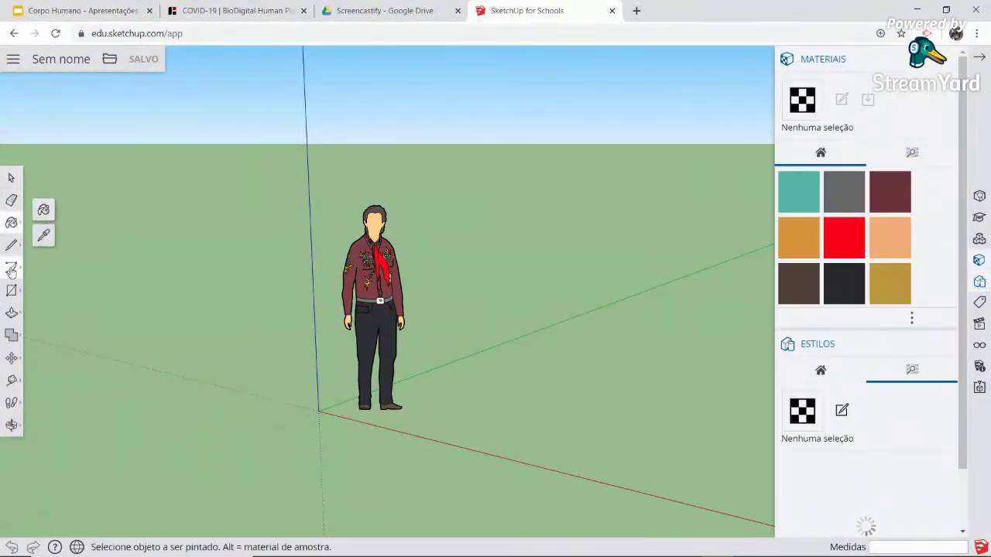
Switch back to the NINA LIVES Google Slides presentation with Alt+Tab.
{"action": "key", "text": "alt"}
{"action": "key", "text": "alt+Tab"}
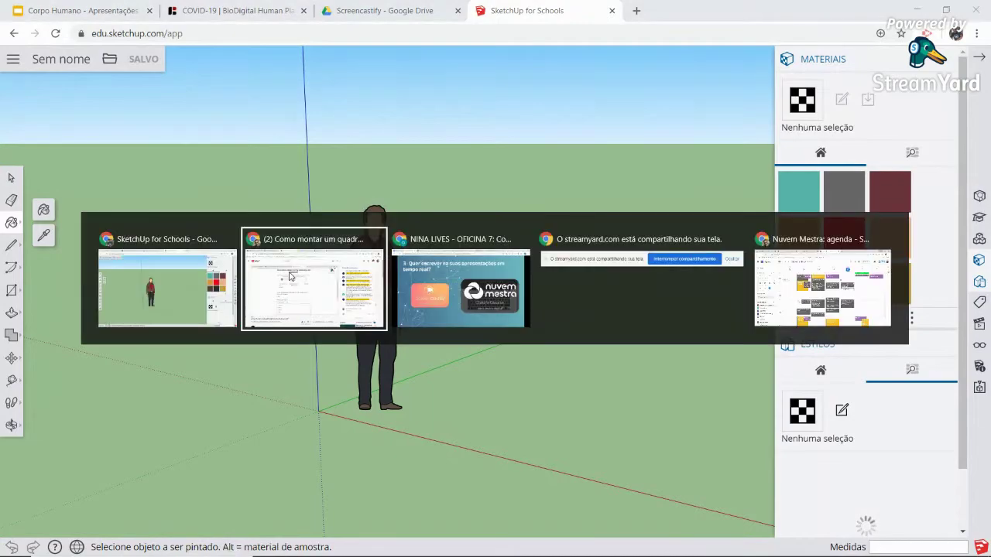
{"action": "key", "text": "alt+Tab"}
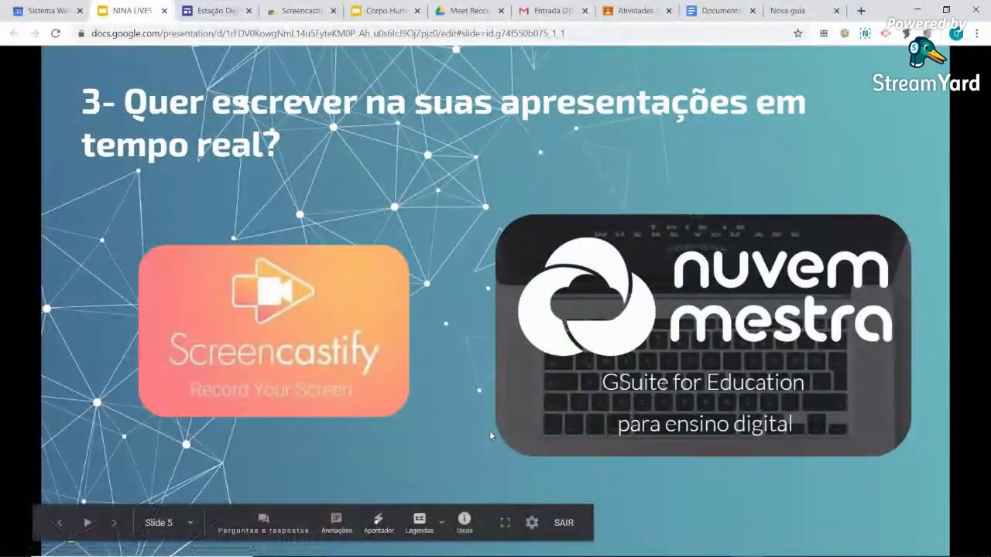